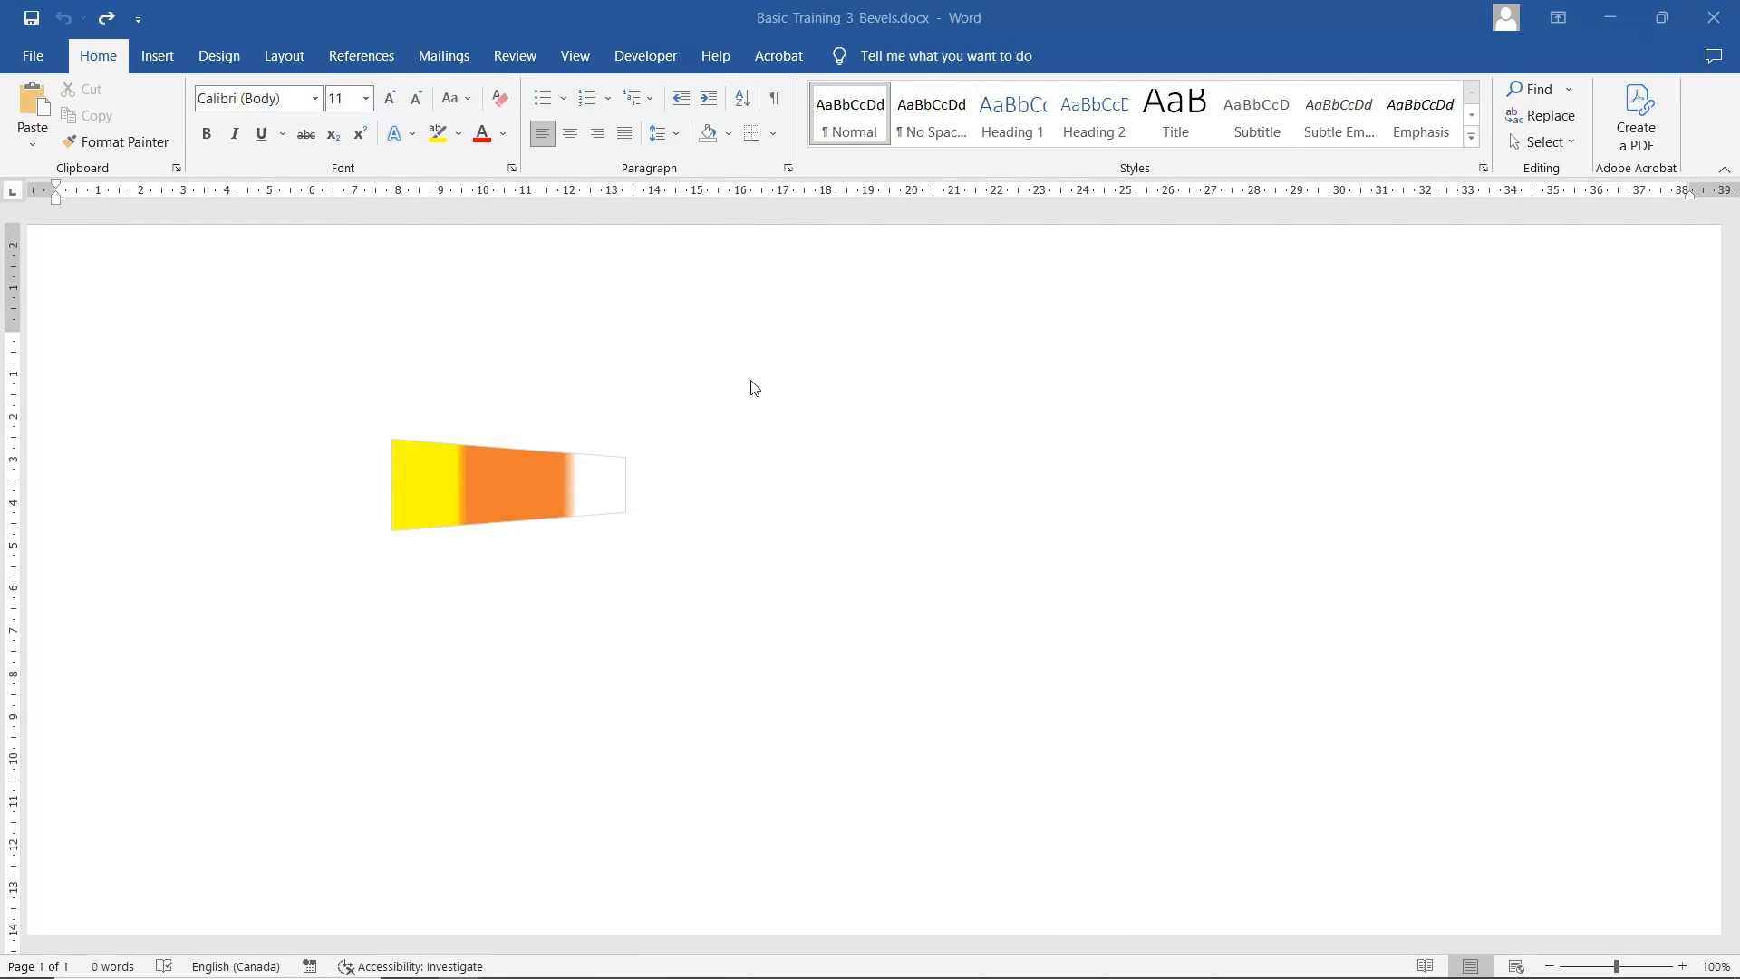
Move the yellow, orange and white trapezoid about 7 cm to the right on the page and check its layout options.
click(505, 488)
drag(508, 487, 843, 513)
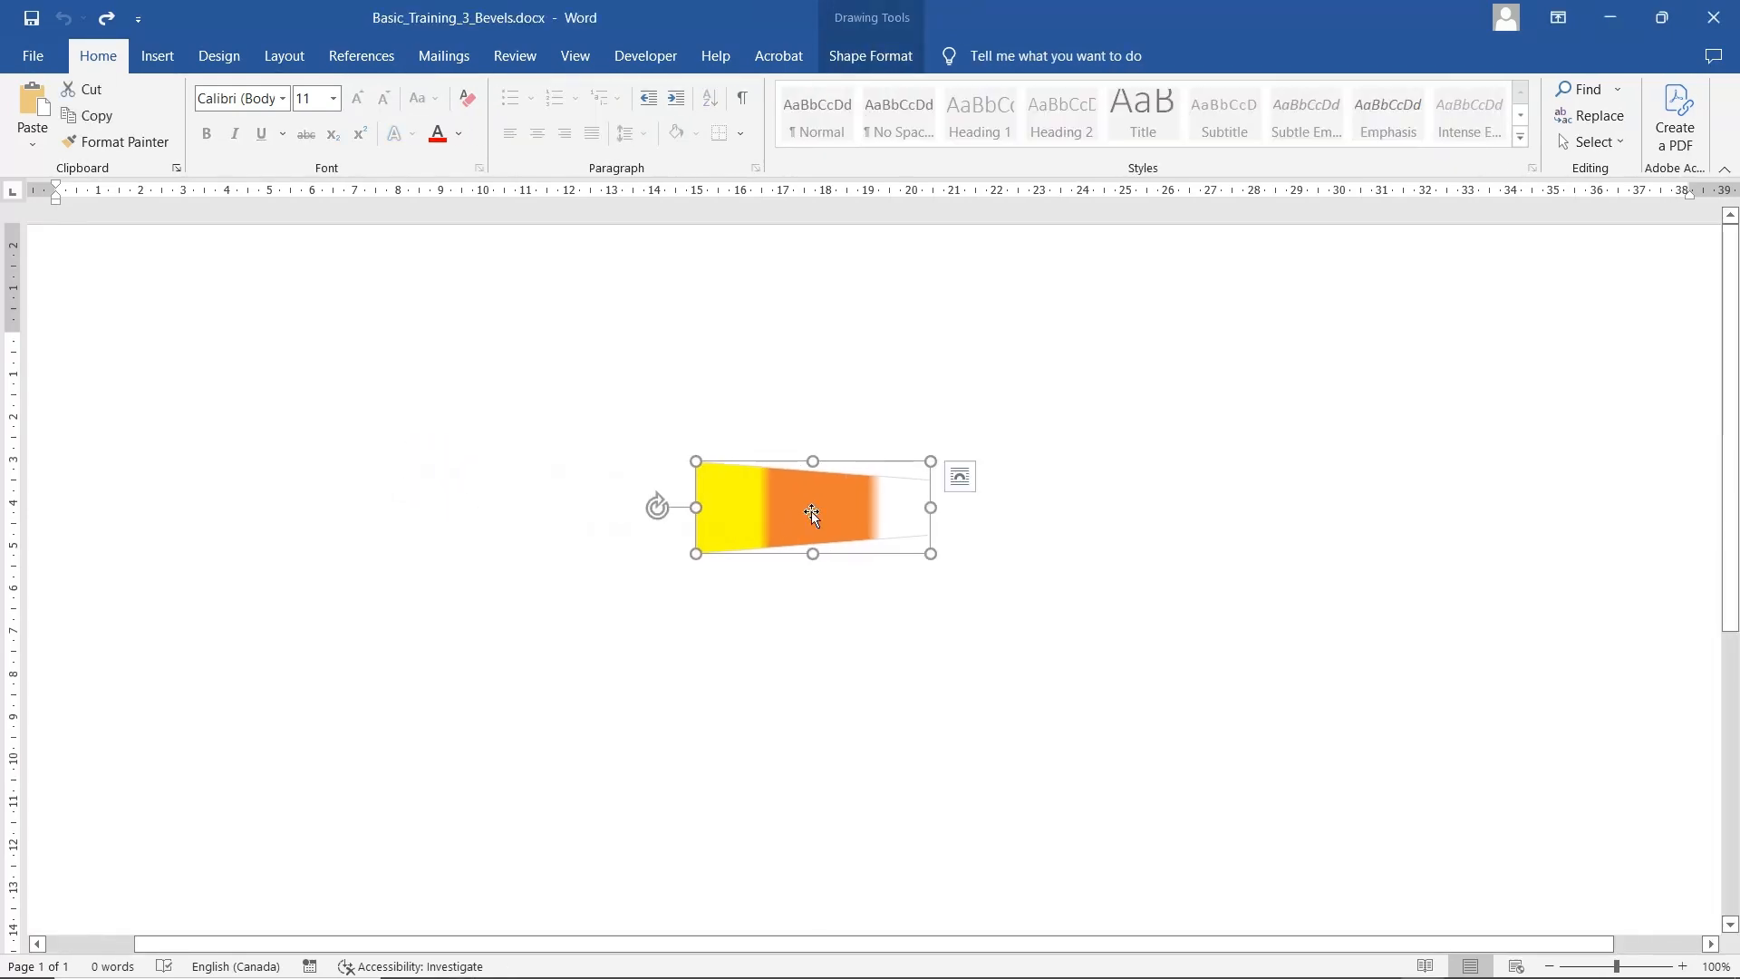
click(960, 476)
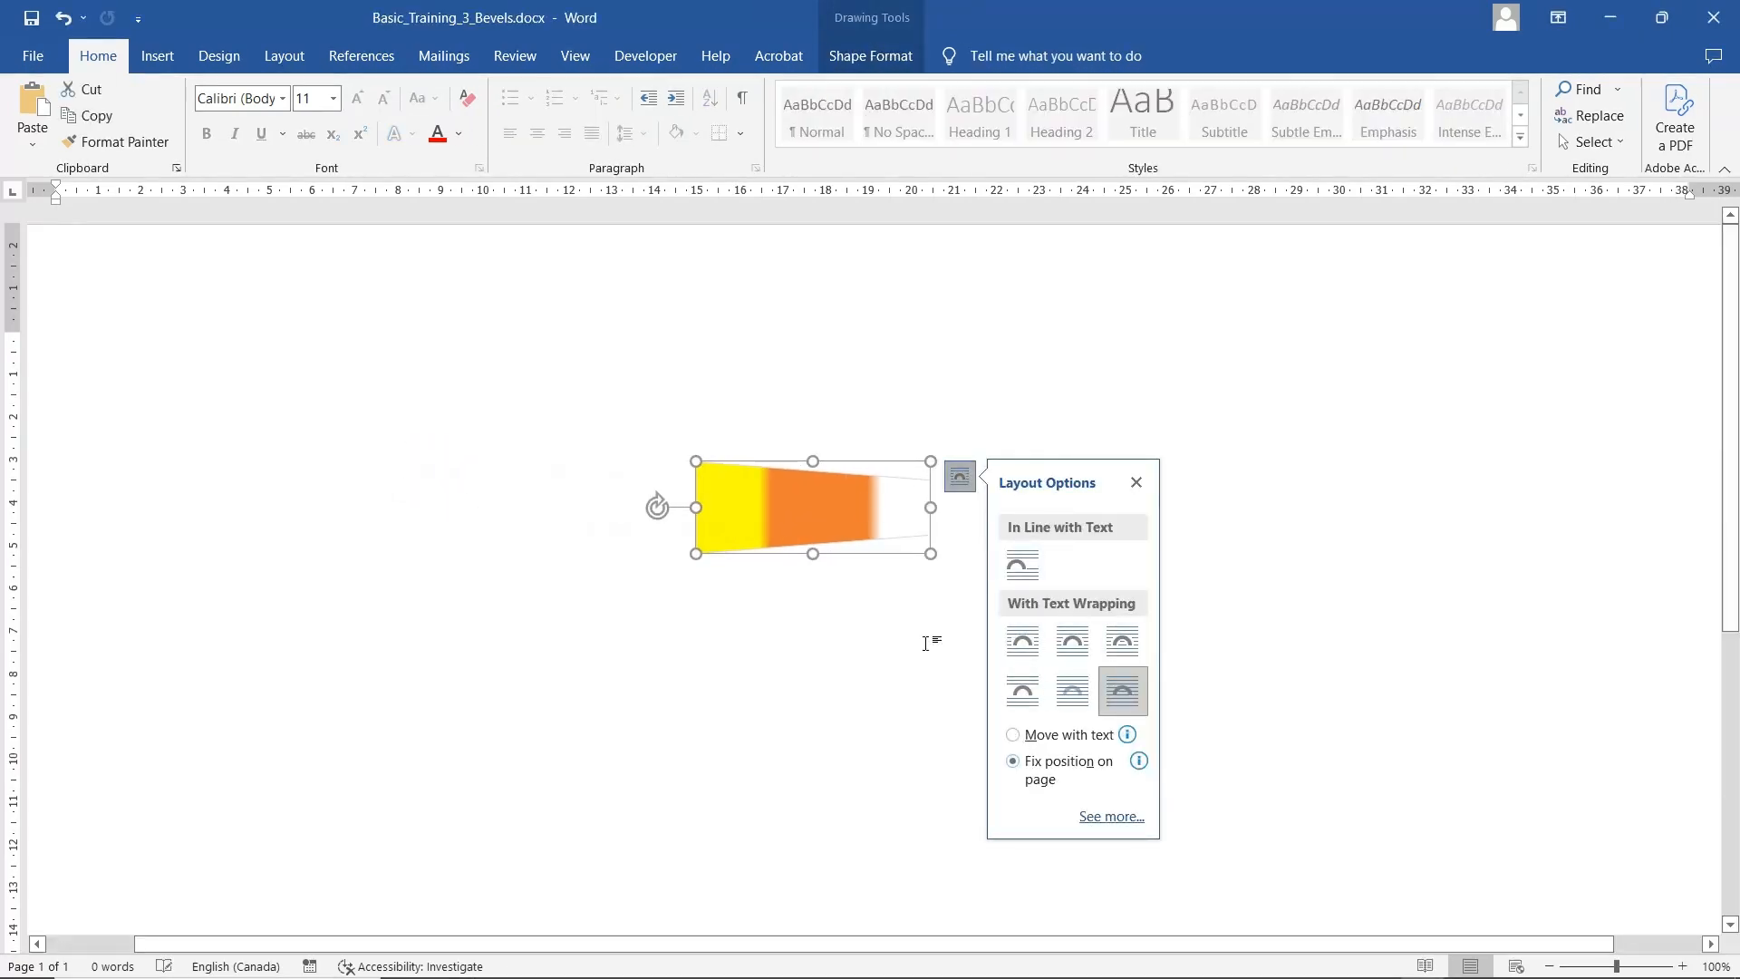
click(831, 590)
click(790, 518)
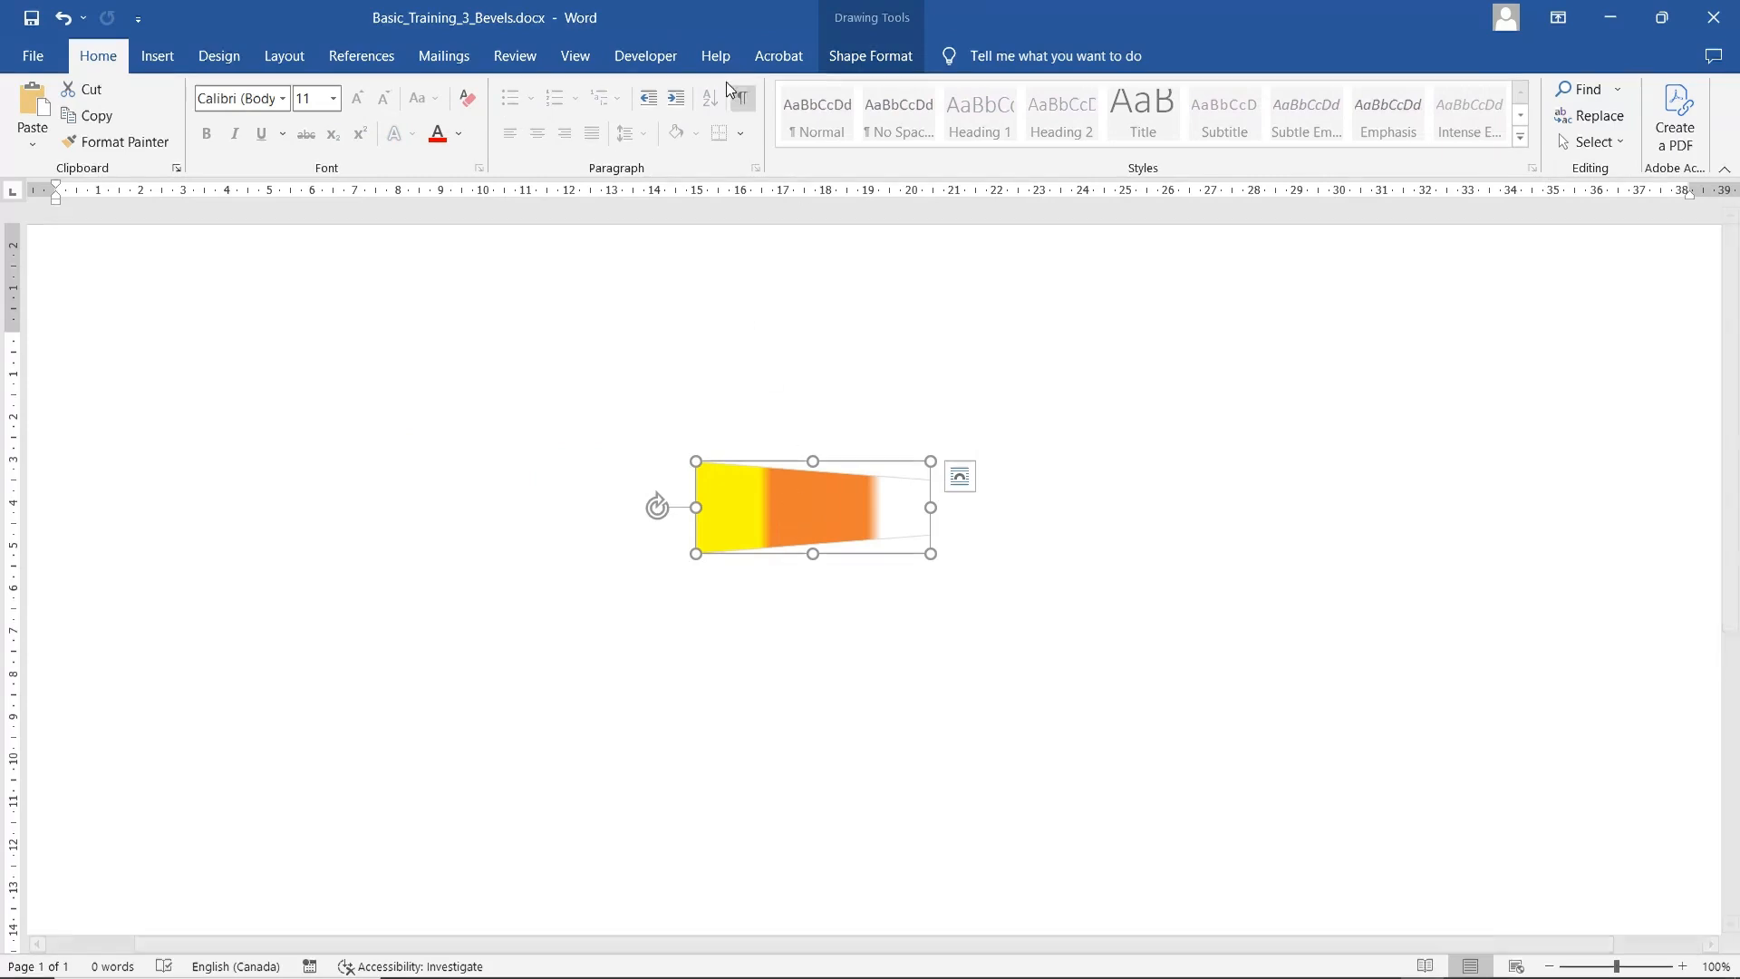
Remove the outline from the trapezoid shape.
click(863, 56)
click(604, 119)
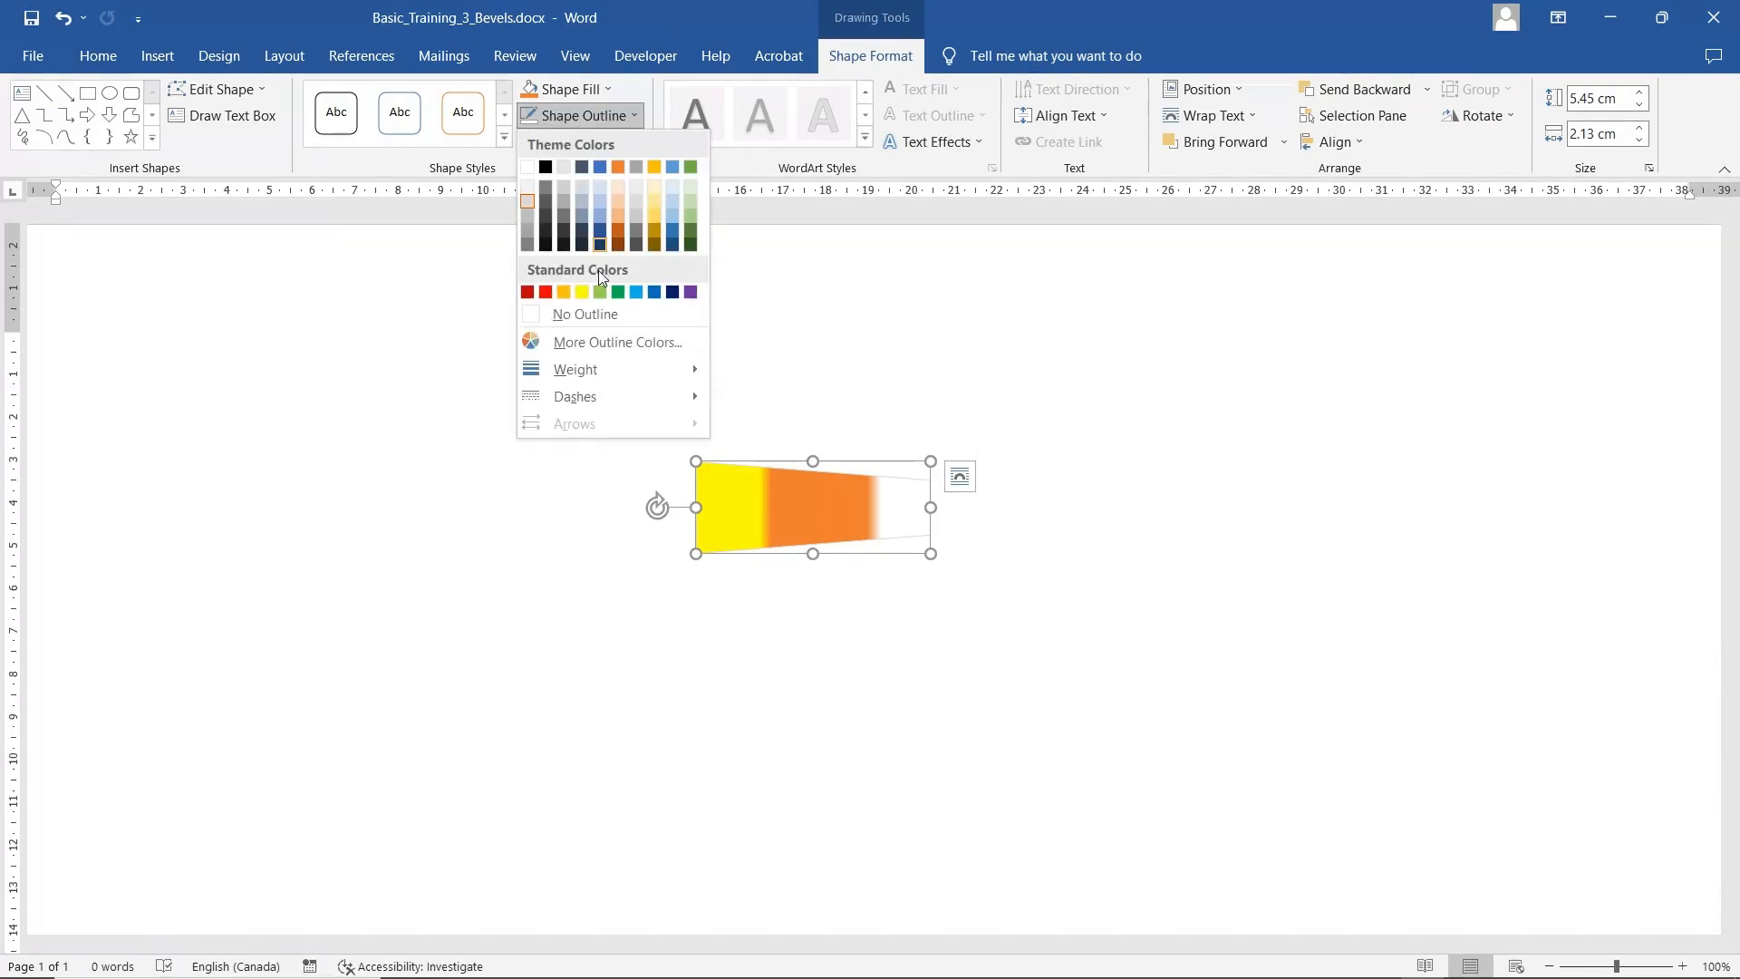
click(595, 315)
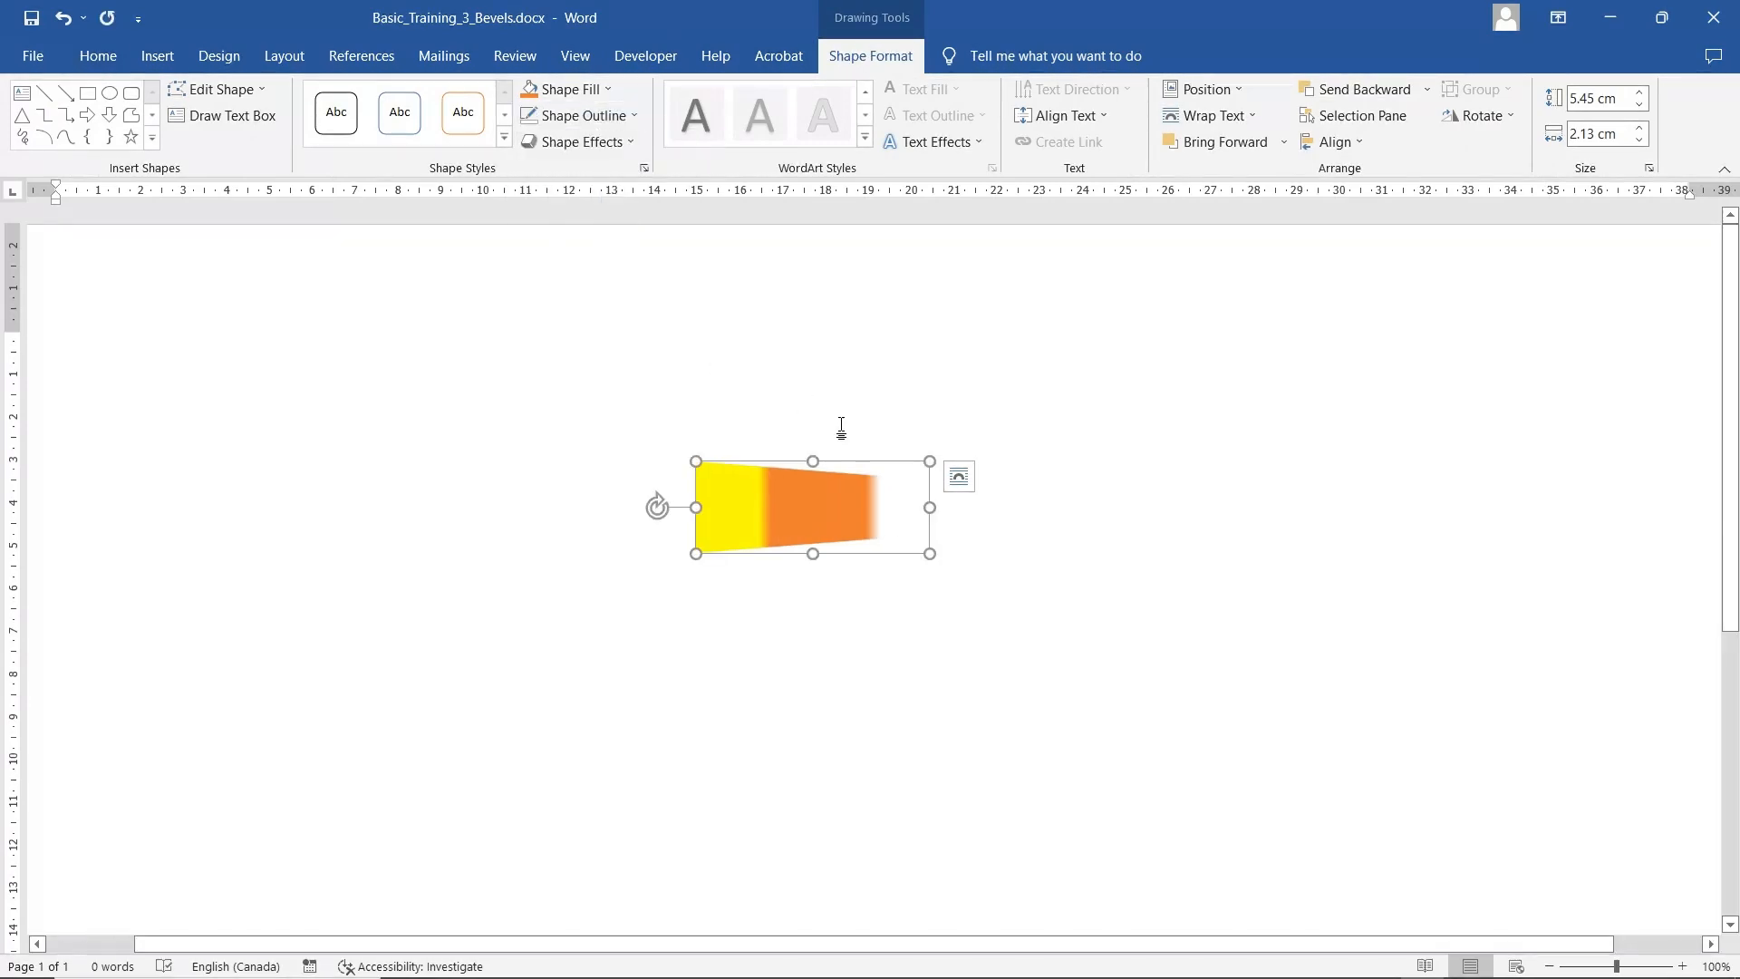
Apply the first bevel preset, the rounded one, to the trapezoid as a shape effect.
click(578, 143)
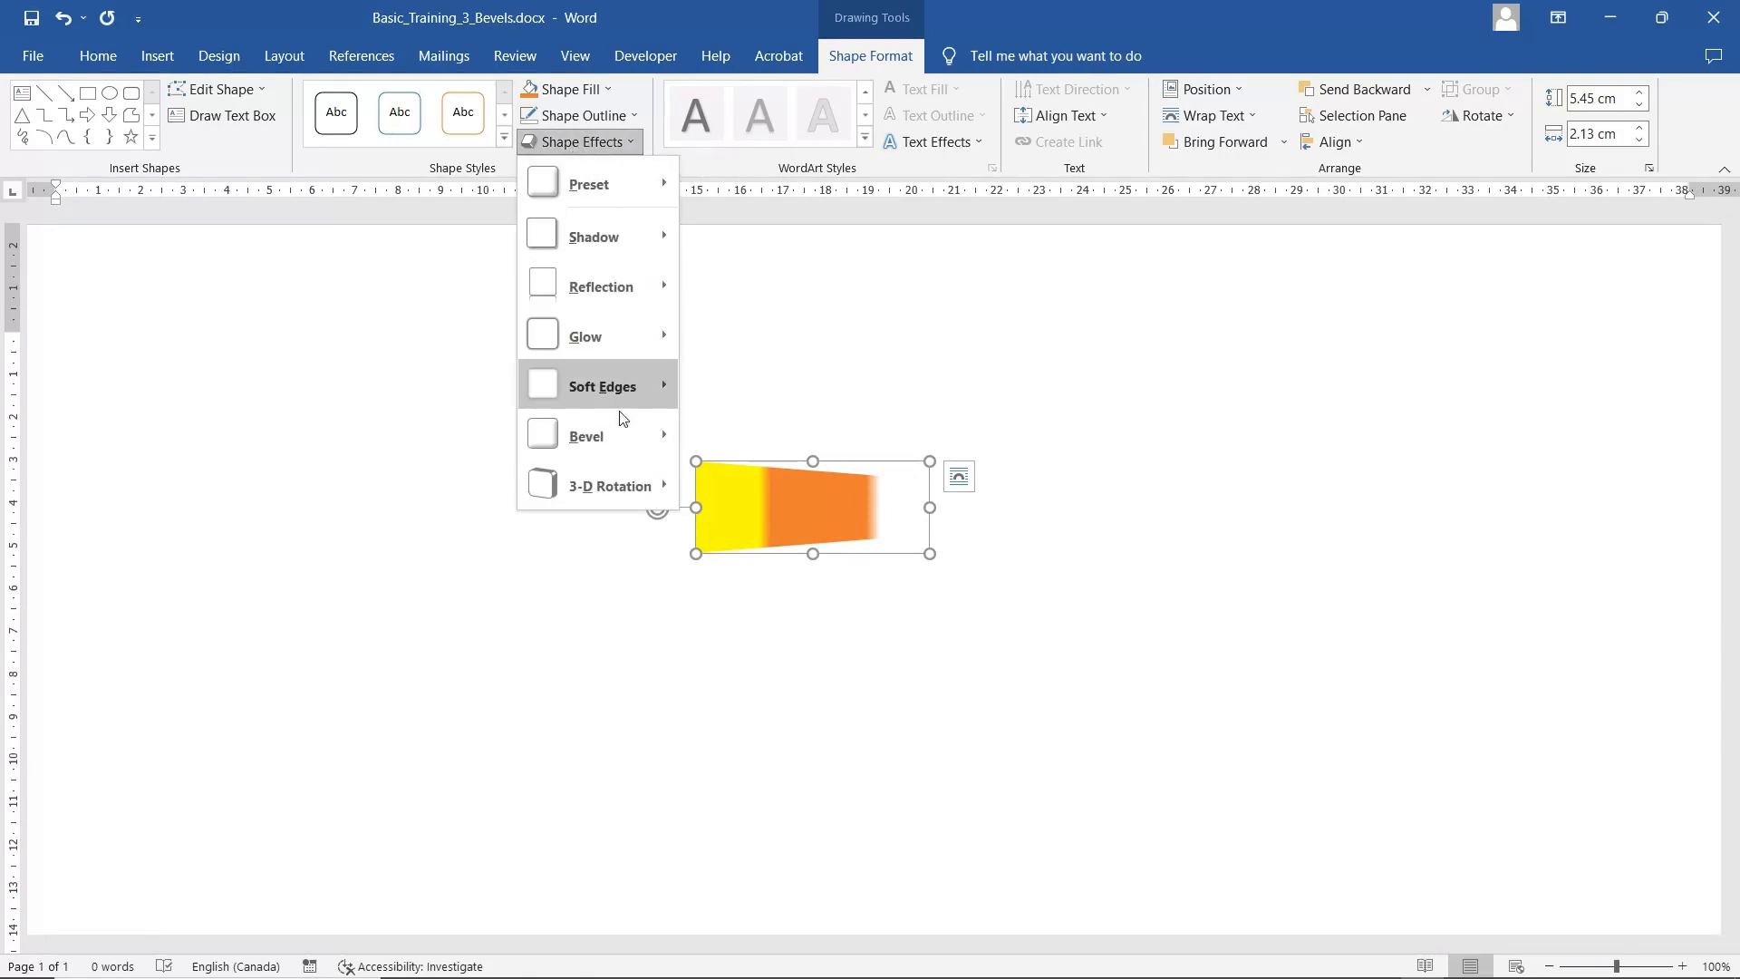
mouse_move(617, 444)
click(721, 563)
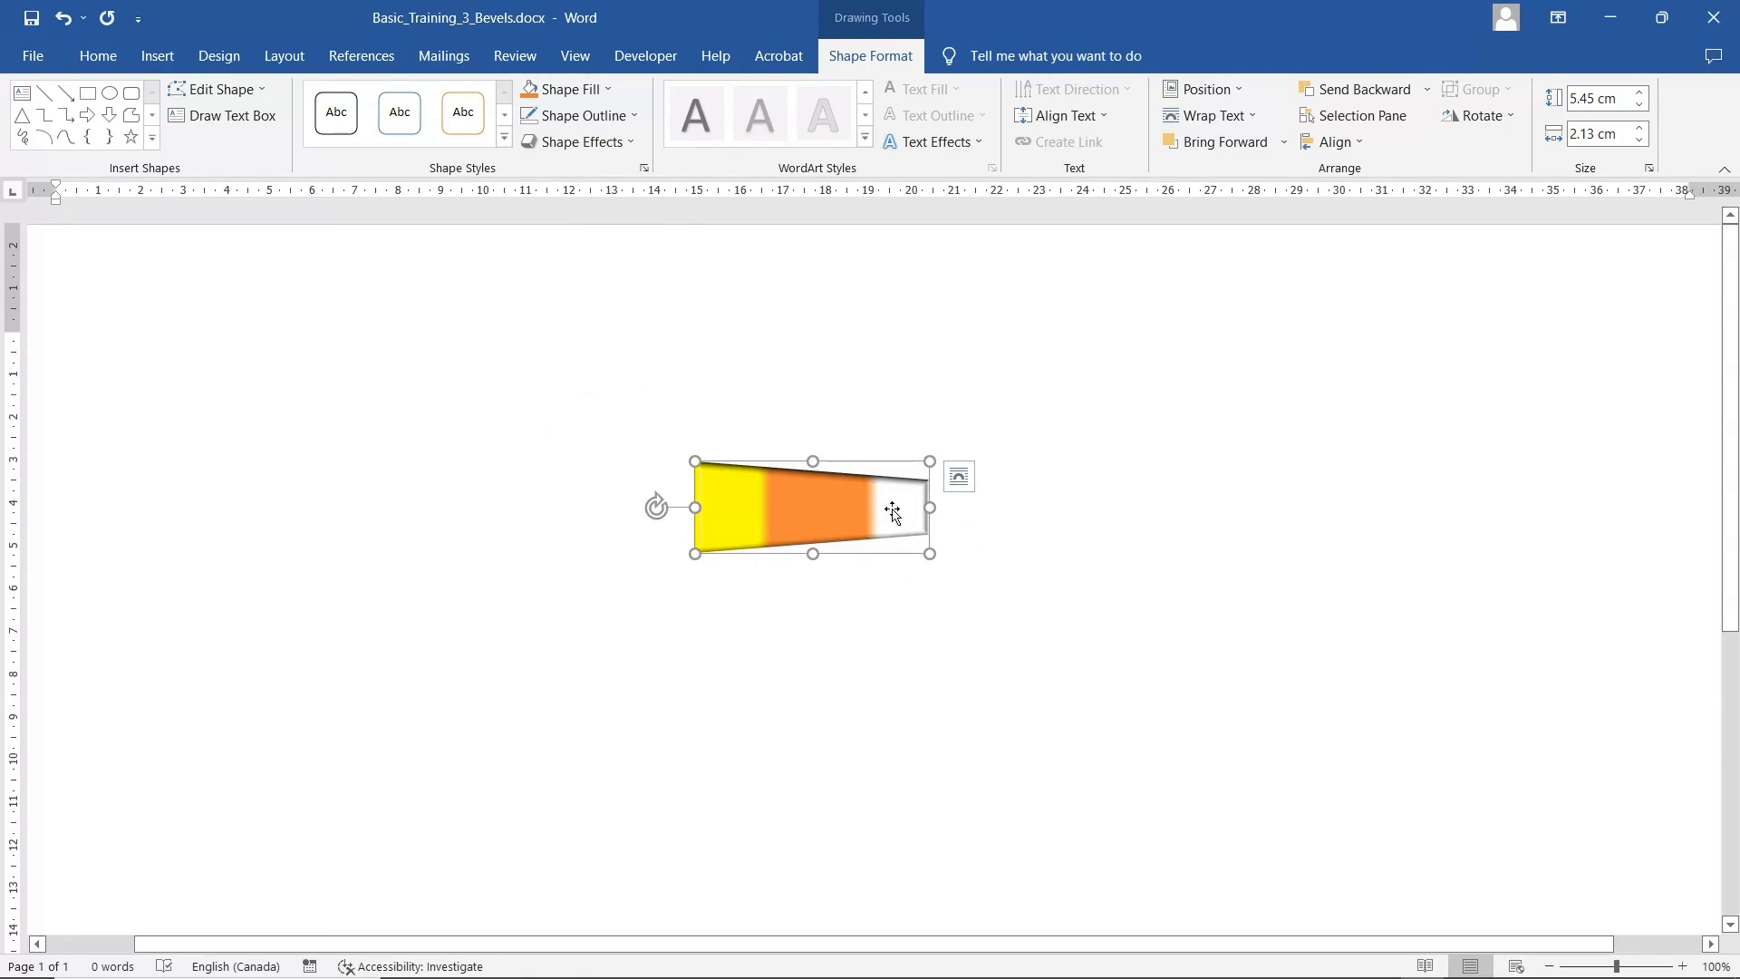
Open the shape's 3-D format settings and add the first, rounded bevel style as its bottom bevel.
click(644, 168)
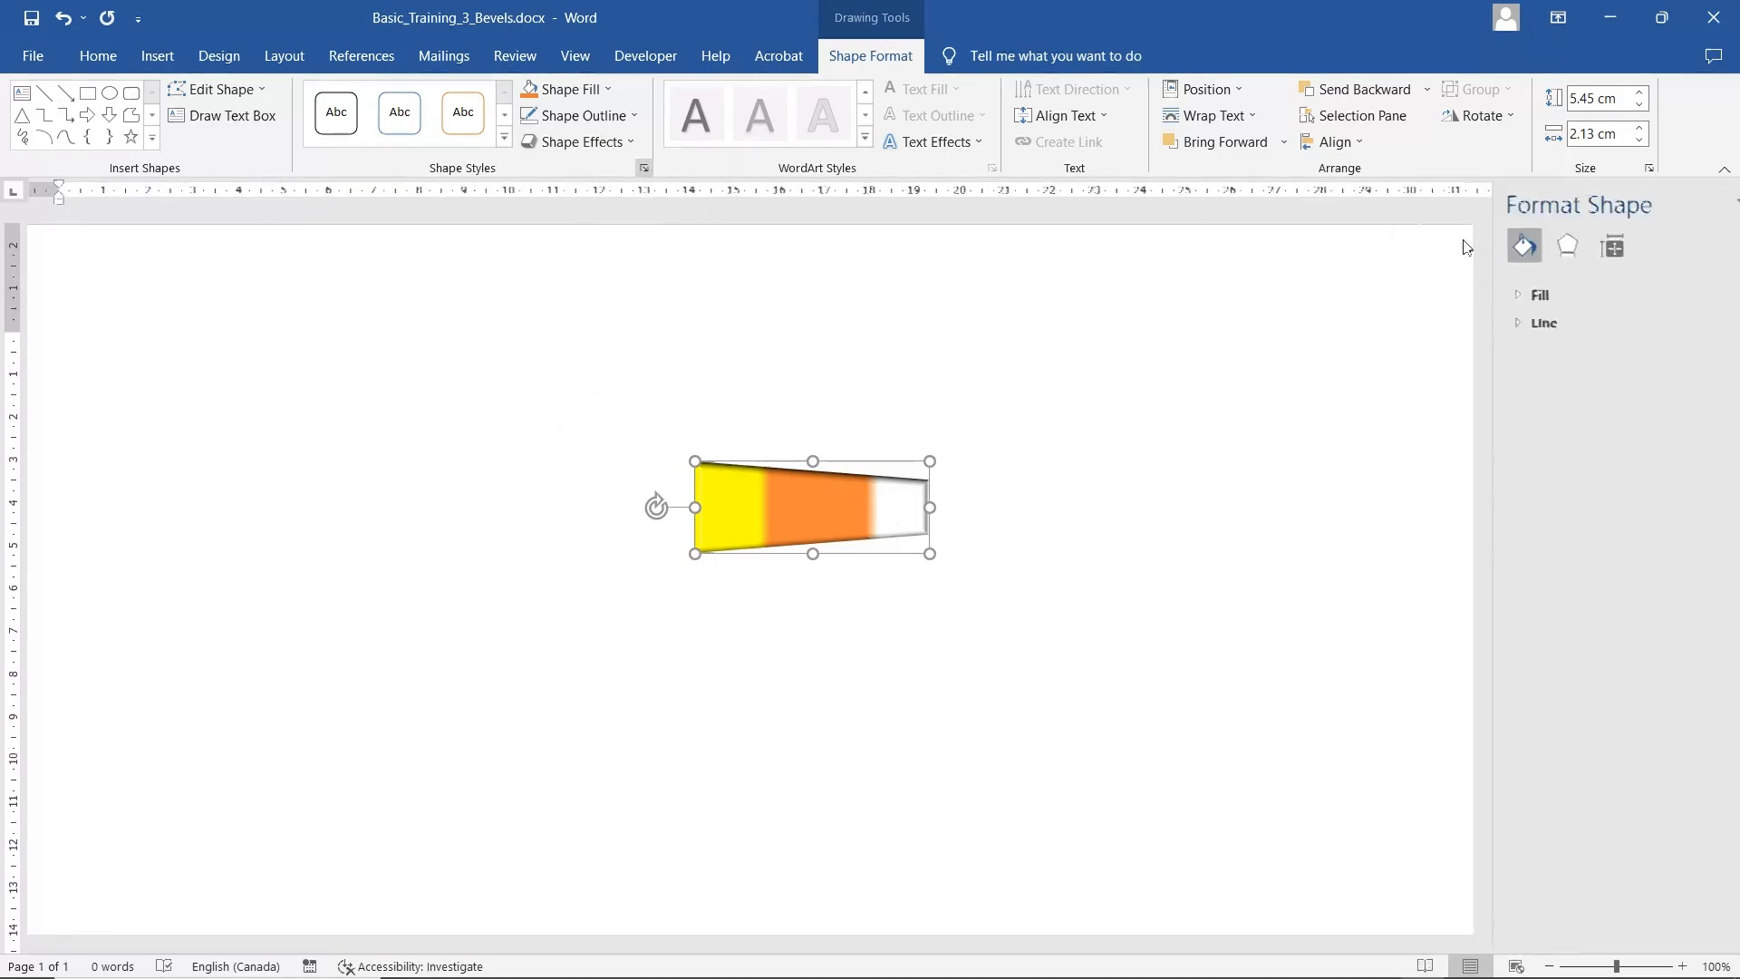
click(1492, 245)
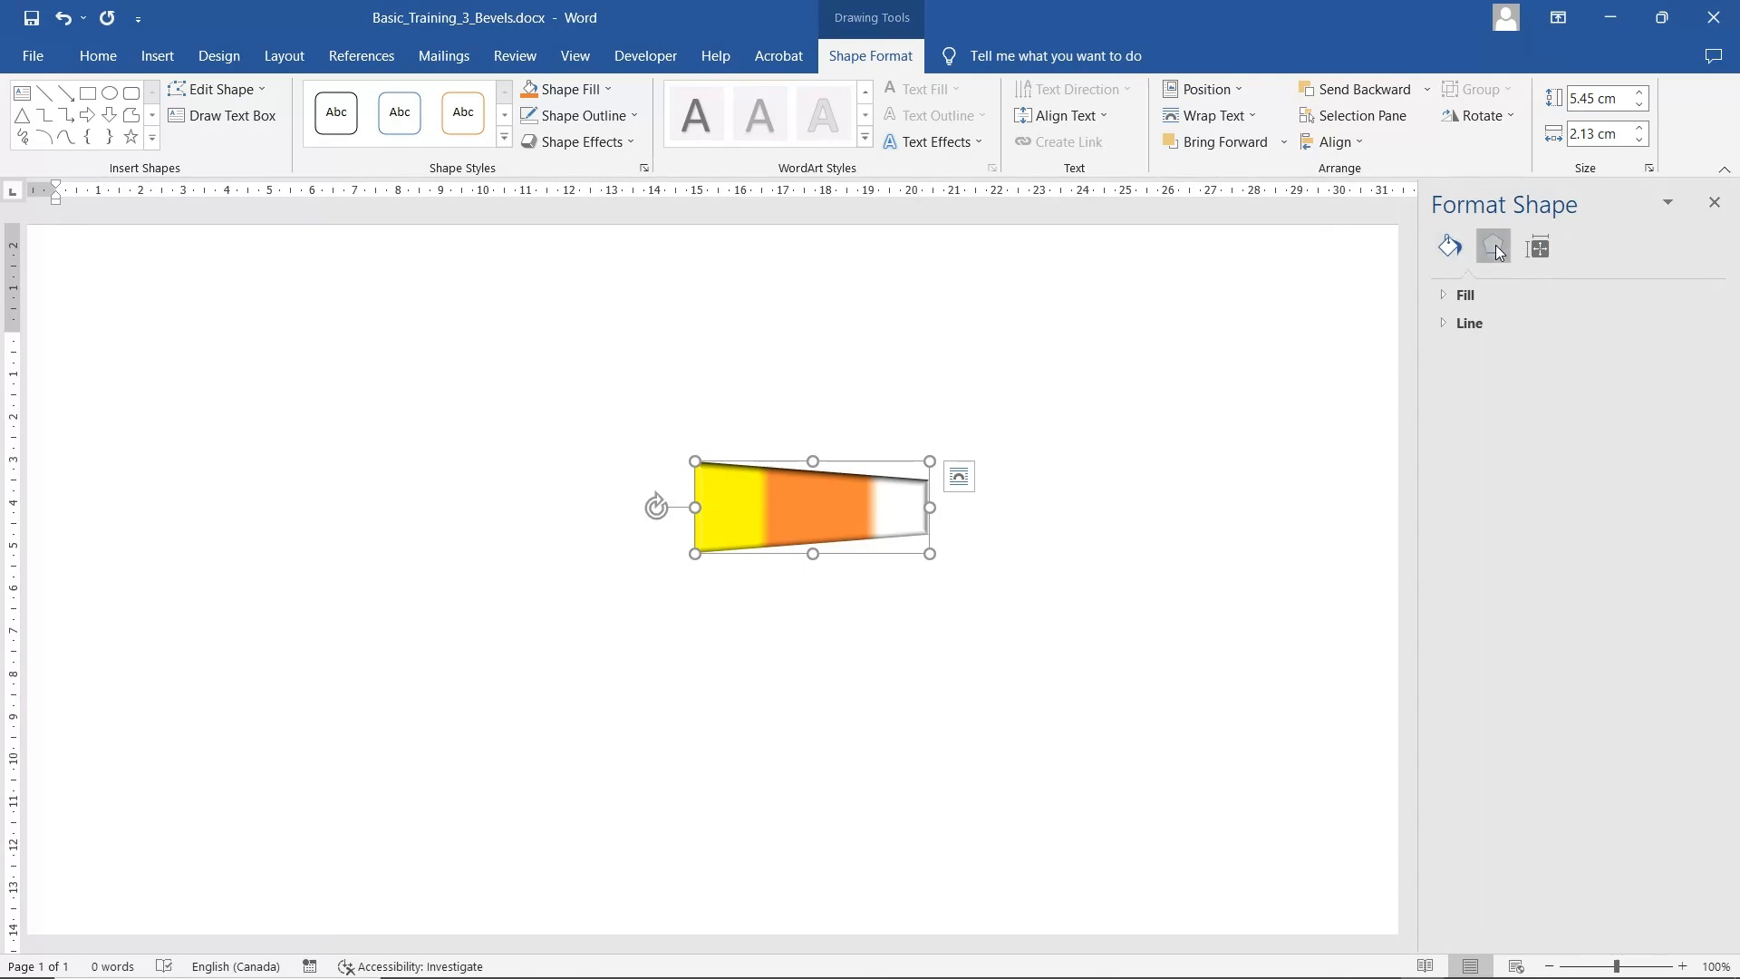
right_click(885, 463)
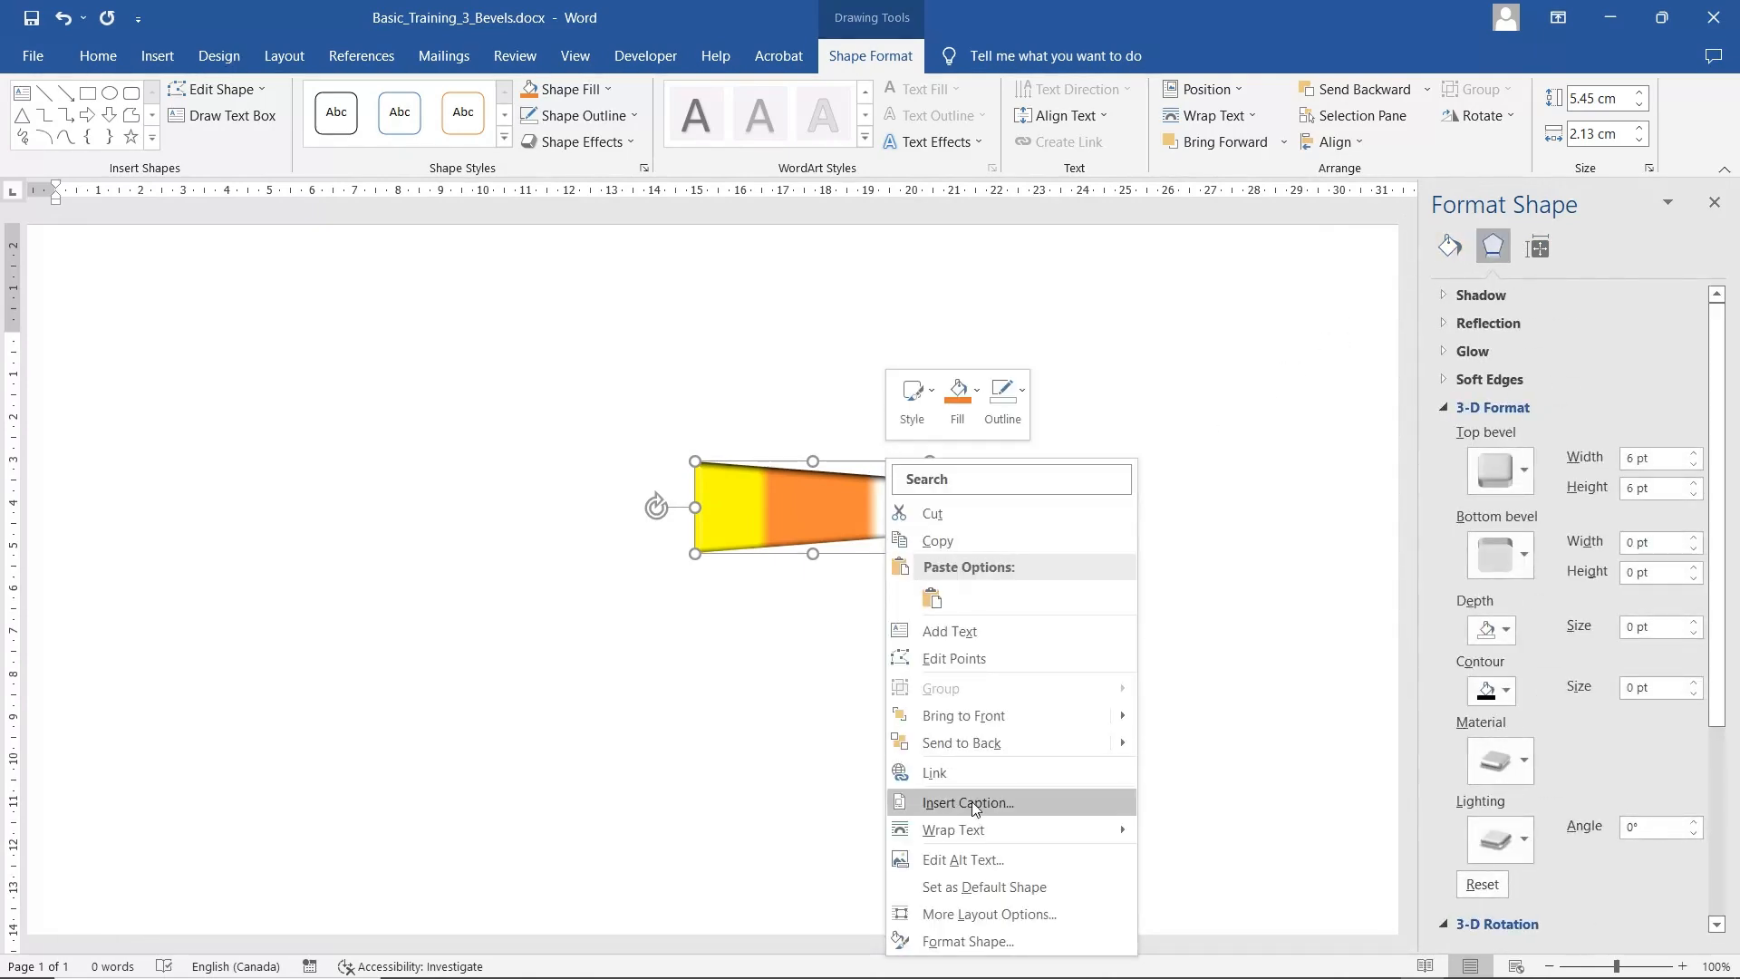
click(1326, 374)
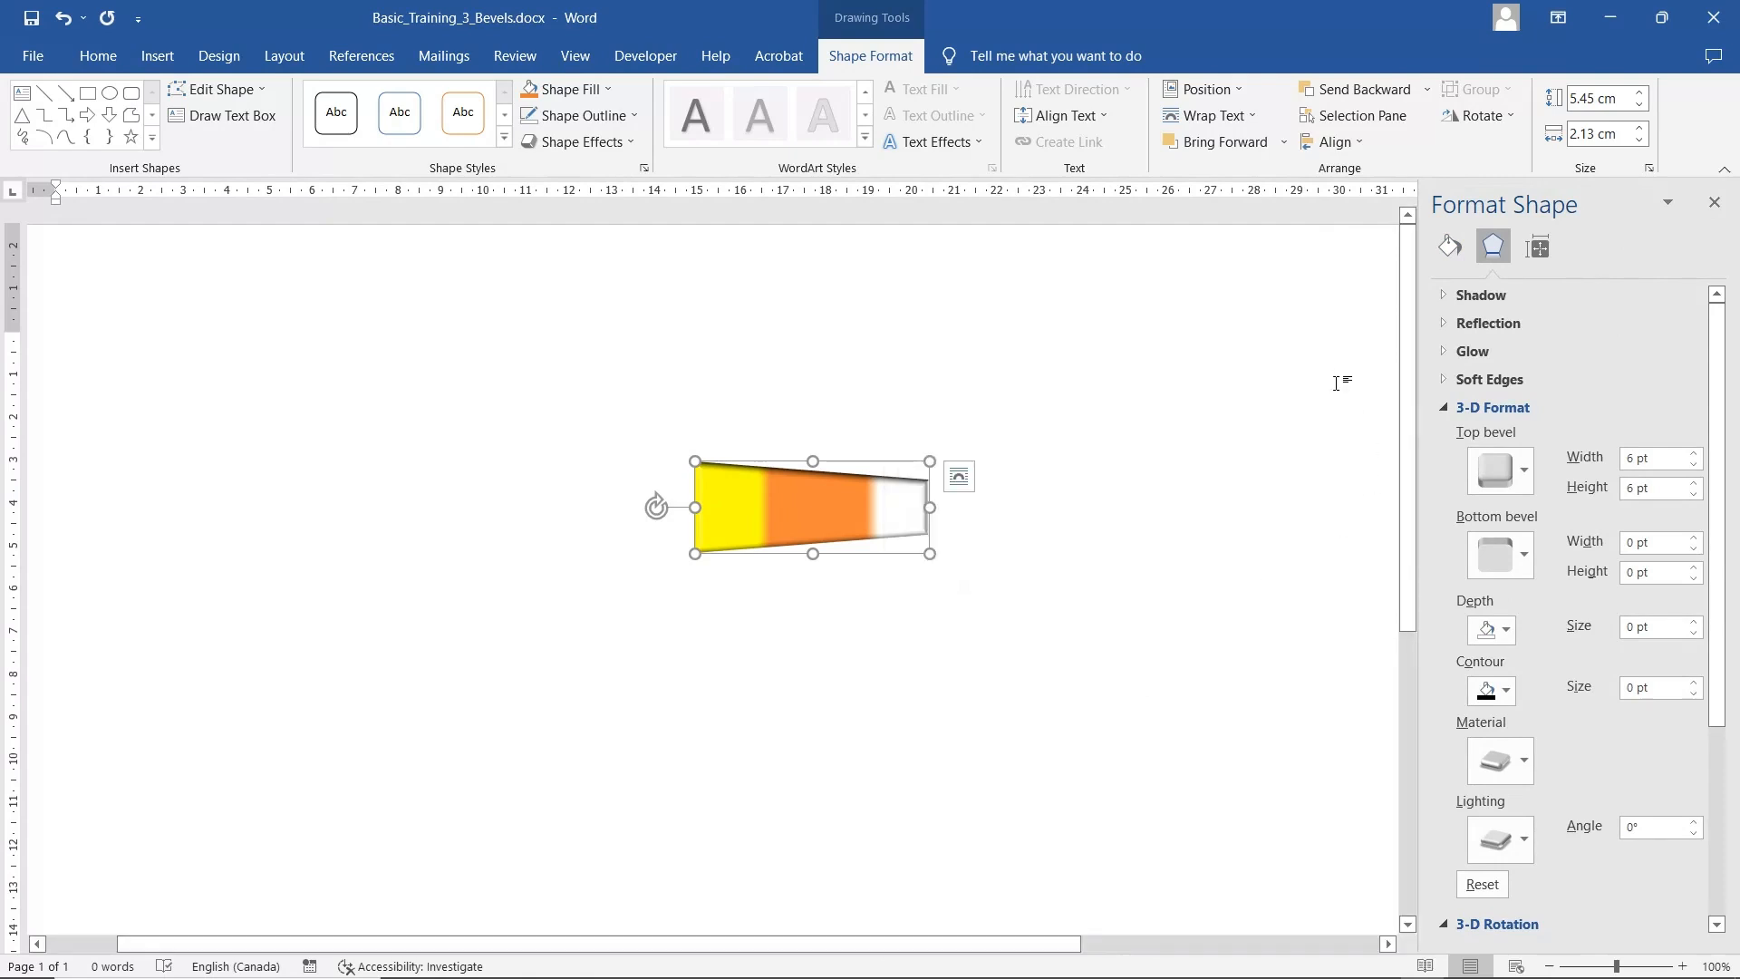
scroll(1592, 716, down, 3)
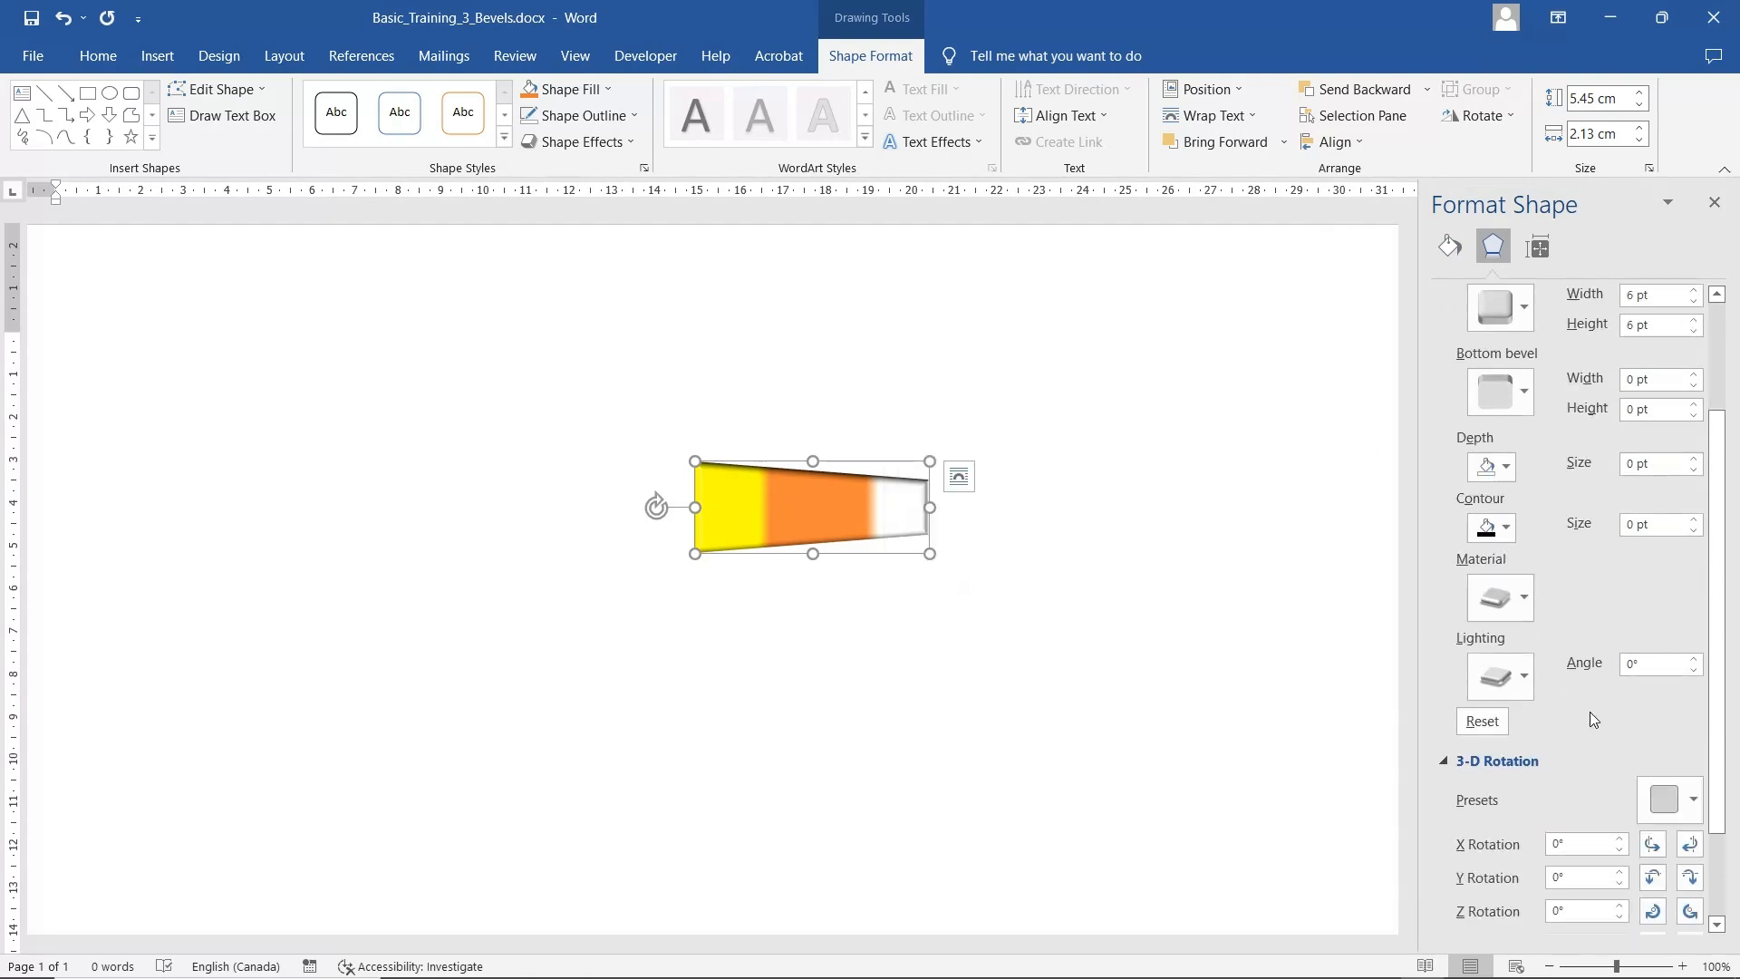
scroll(1510, 486, up, 3)
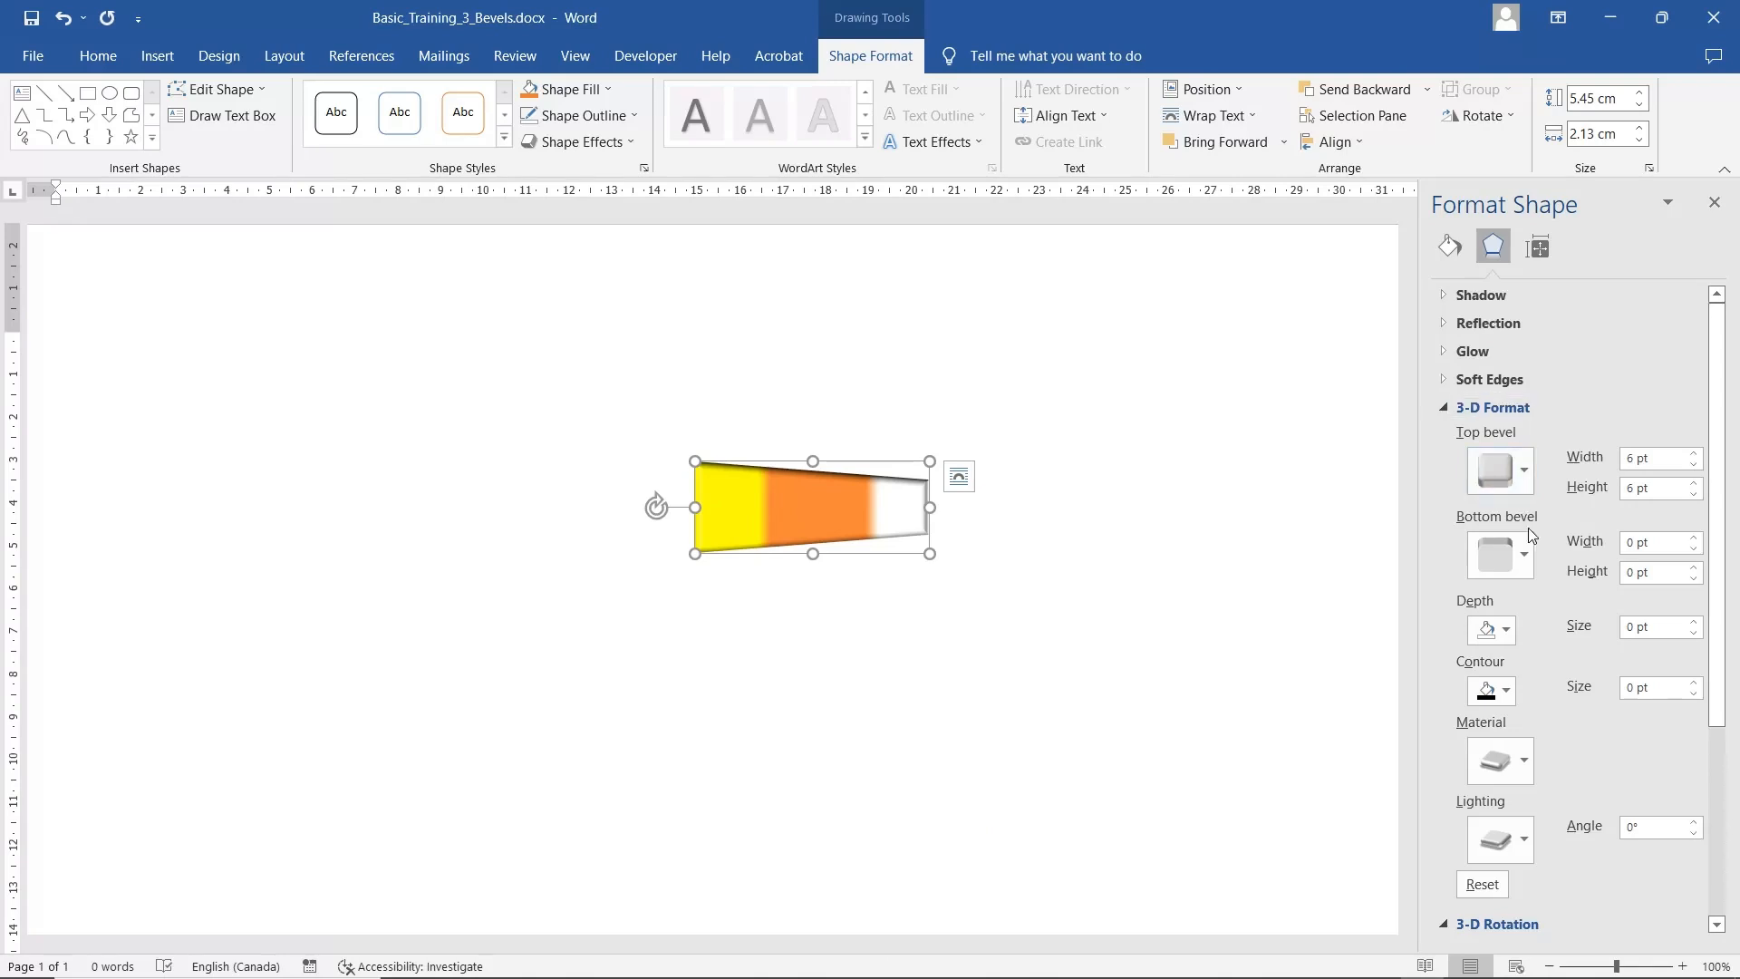
click(1529, 551)
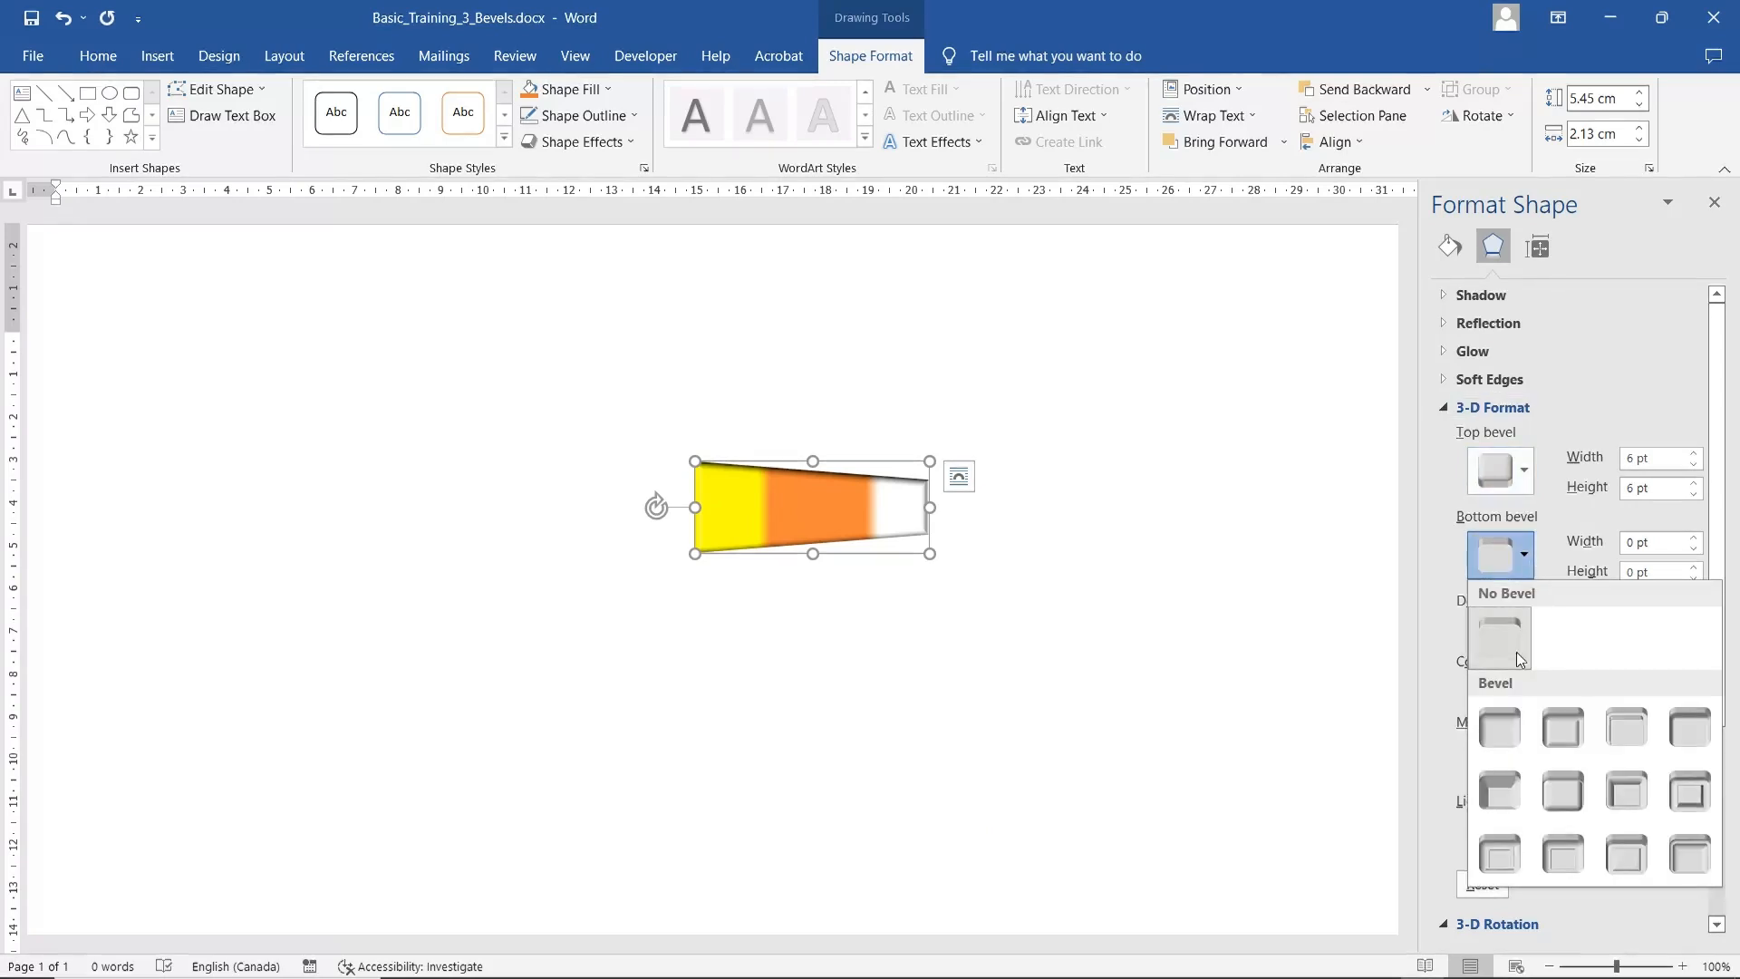
click(1499, 732)
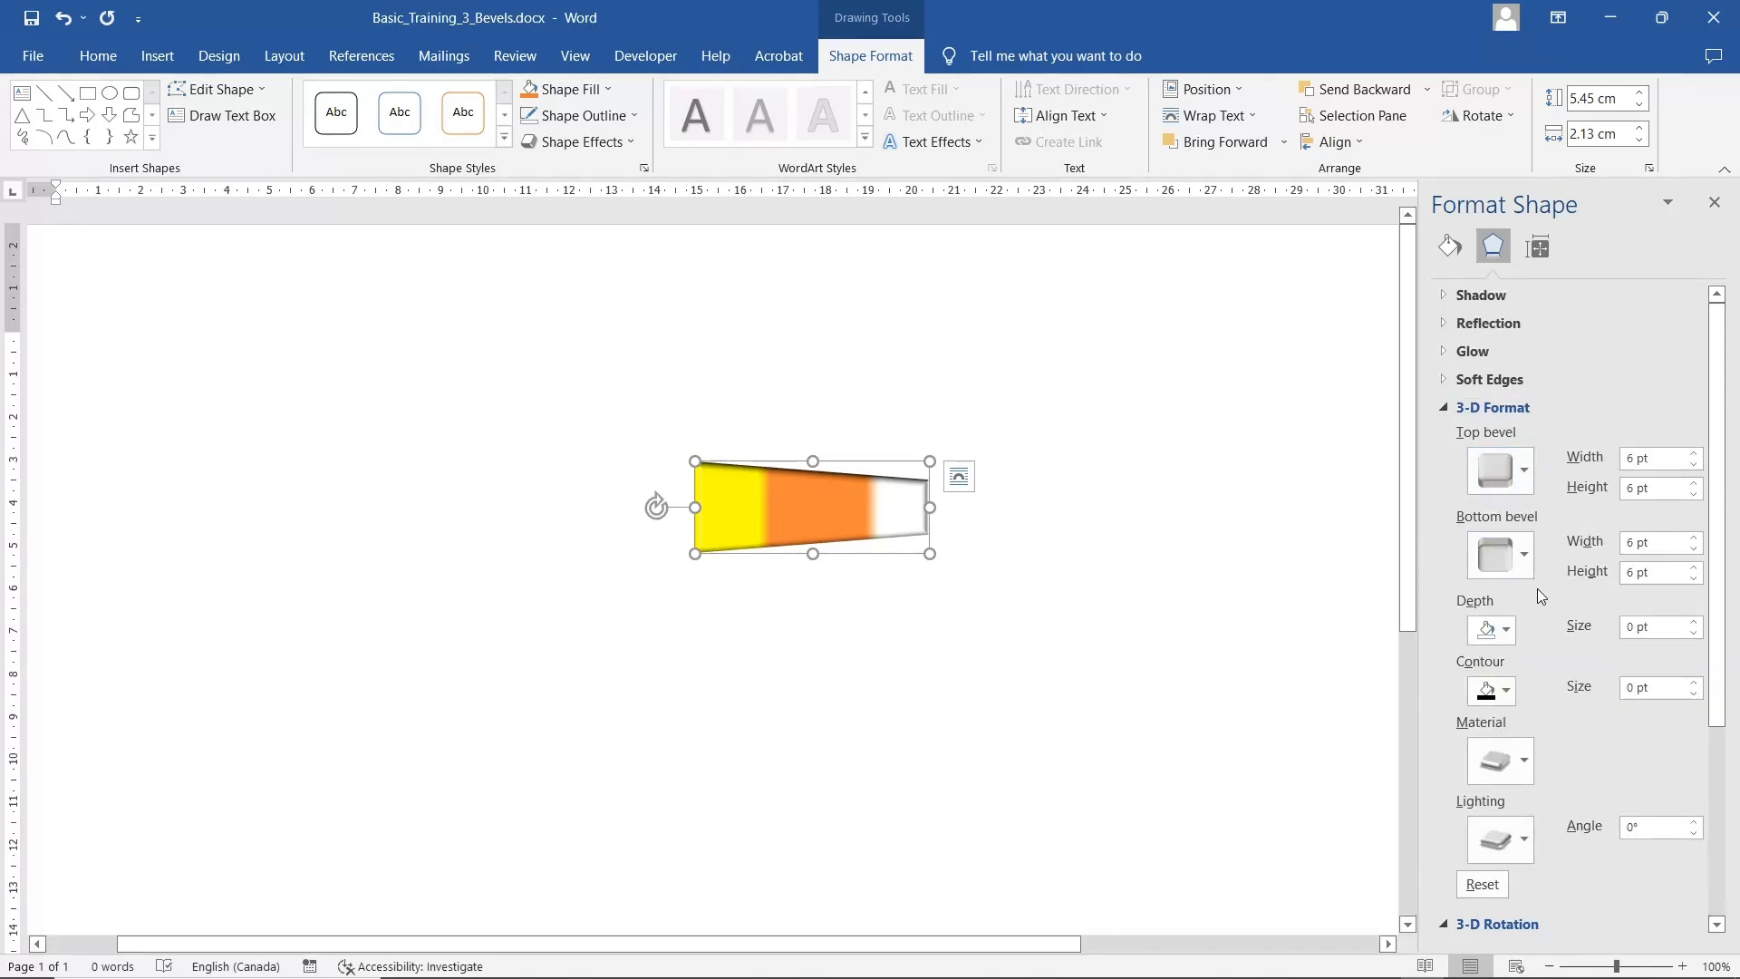
Try turning the shape in 3-D to an X rotation of 50°.
scroll(1533, 595, down, 4)
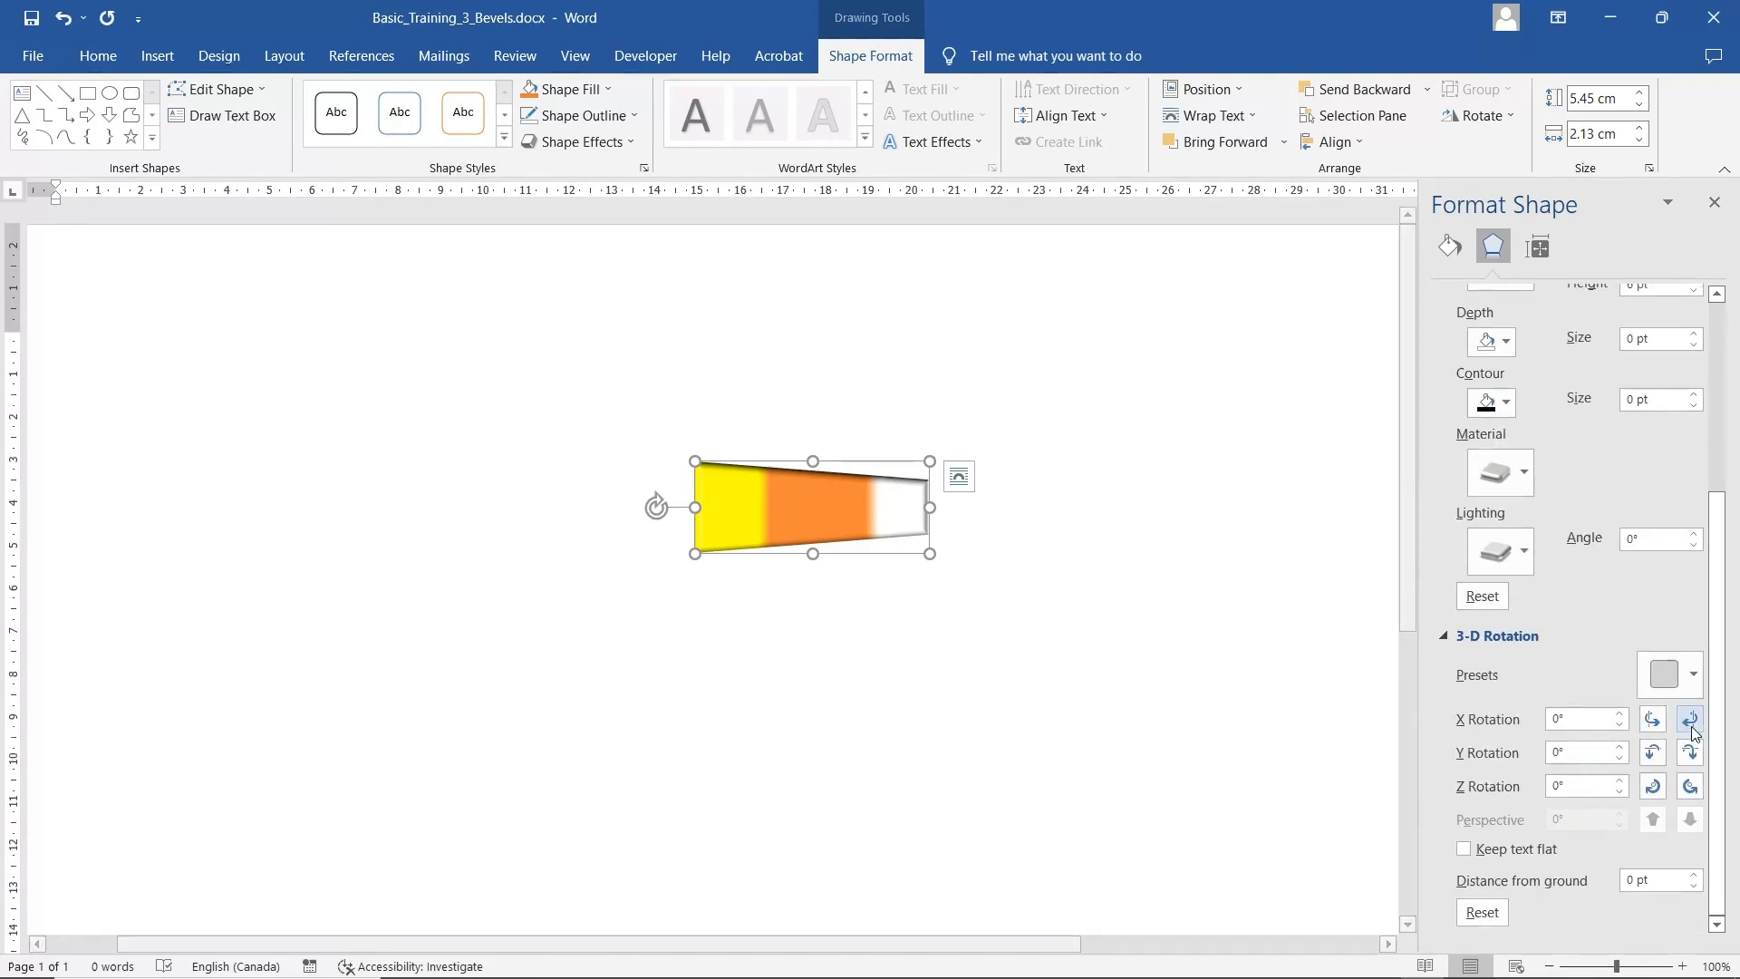
click(1689, 720)
click(1689, 720)
click(1689, 720)
click(1690, 720)
click(1689, 720)
click(1690, 719)
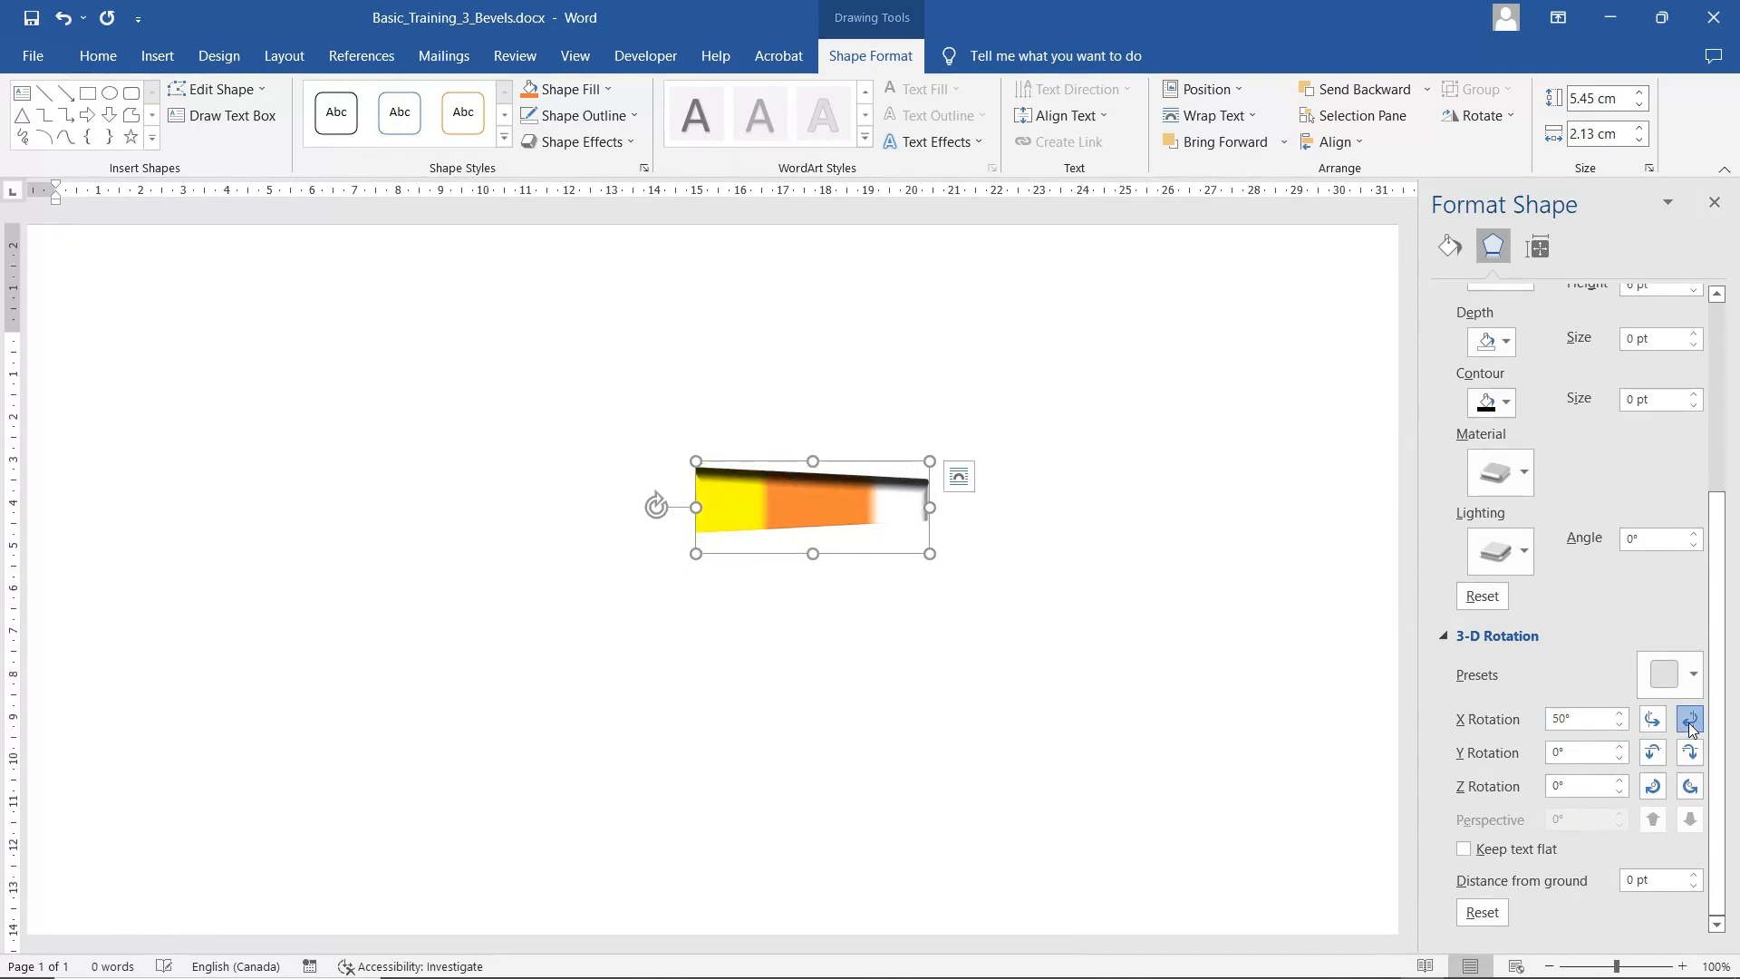
Turn the shape the other way to an X rotation of 275° to show its side edge.
click(1653, 719)
click(1653, 720)
click(1653, 719)
click(1654, 720)
click(1653, 720)
click(1653, 720)
click(1653, 719)
click(1653, 720)
click(1654, 719)
click(1653, 720)
click(1653, 719)
click(1653, 720)
click(1653, 719)
click(1654, 720)
click(1653, 720)
click(1653, 720)
click(1653, 720)
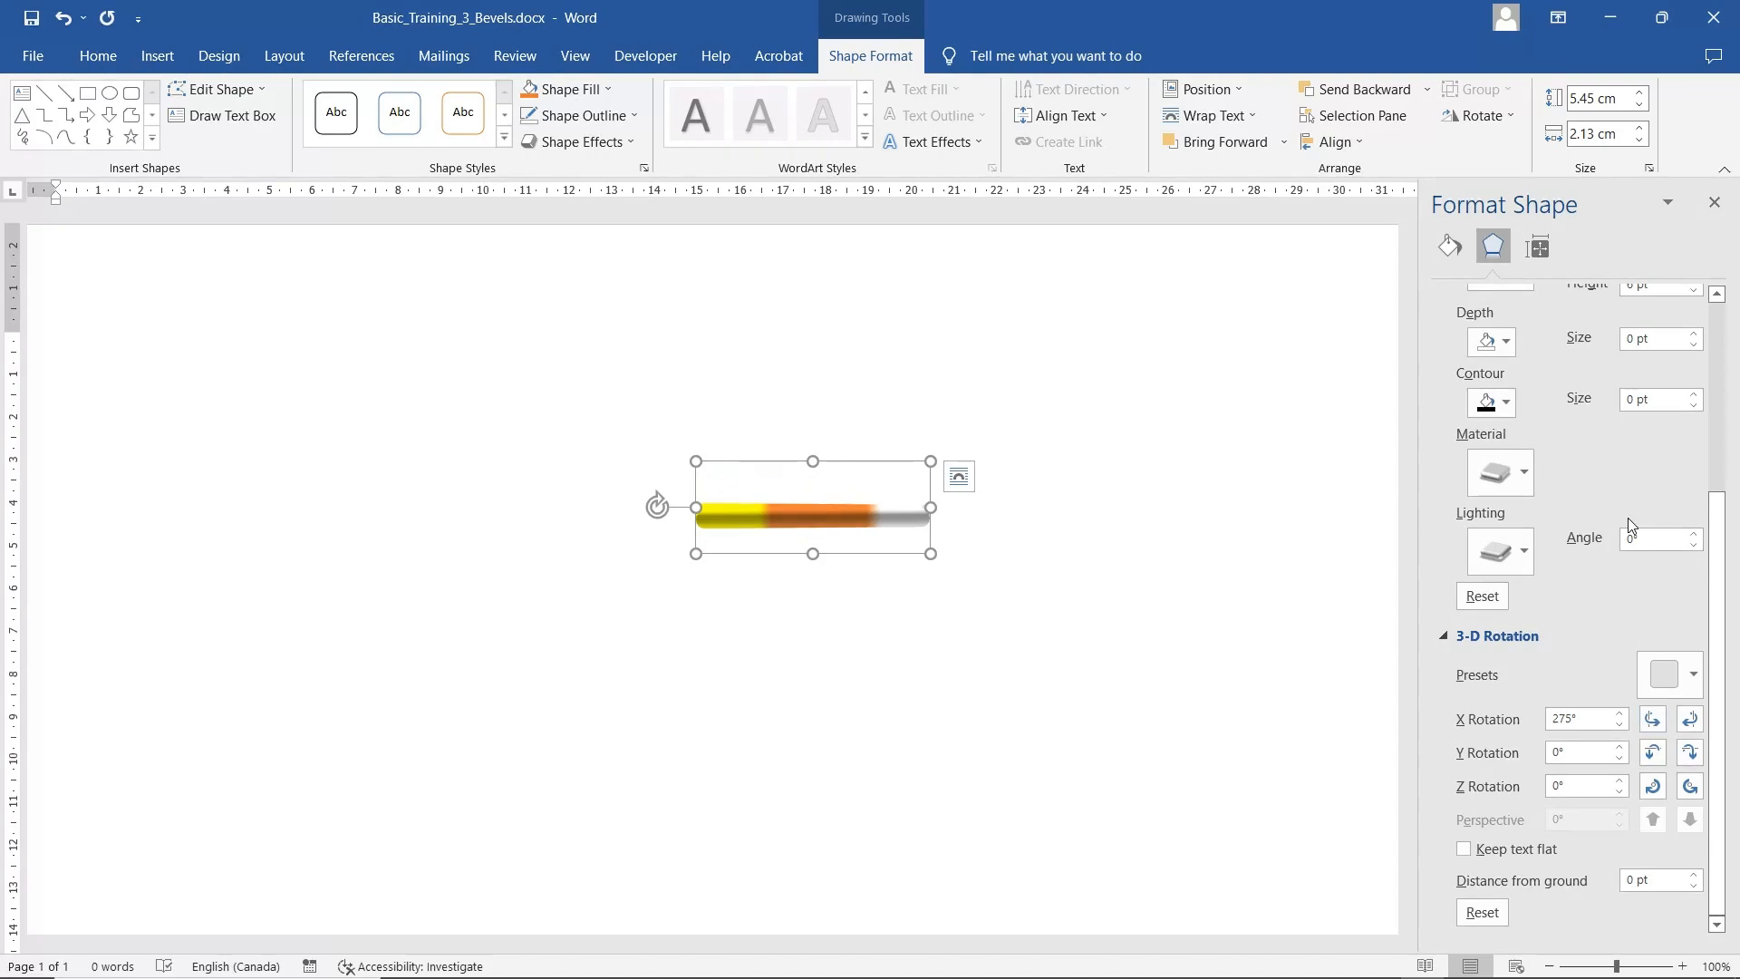
Set the top bevel height to 10.5 pt and the bottom bevel height to 9 pt.
scroll(1580, 426, up, 3)
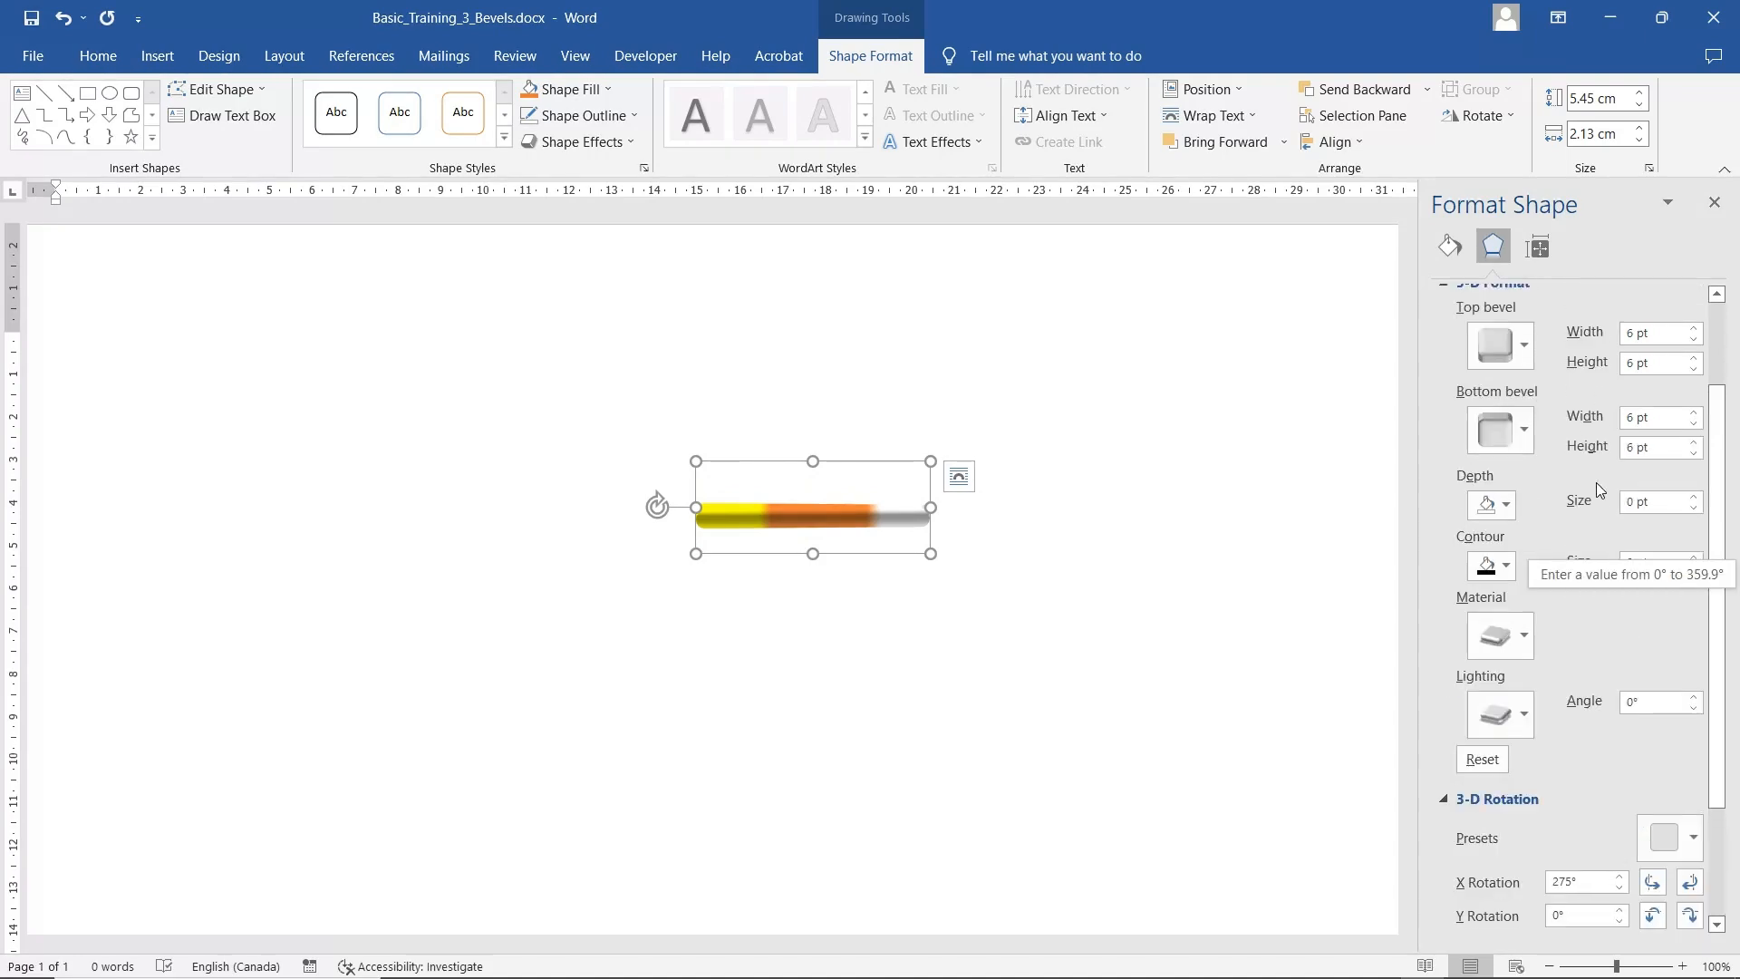
scroll(1581, 390, up, 1)
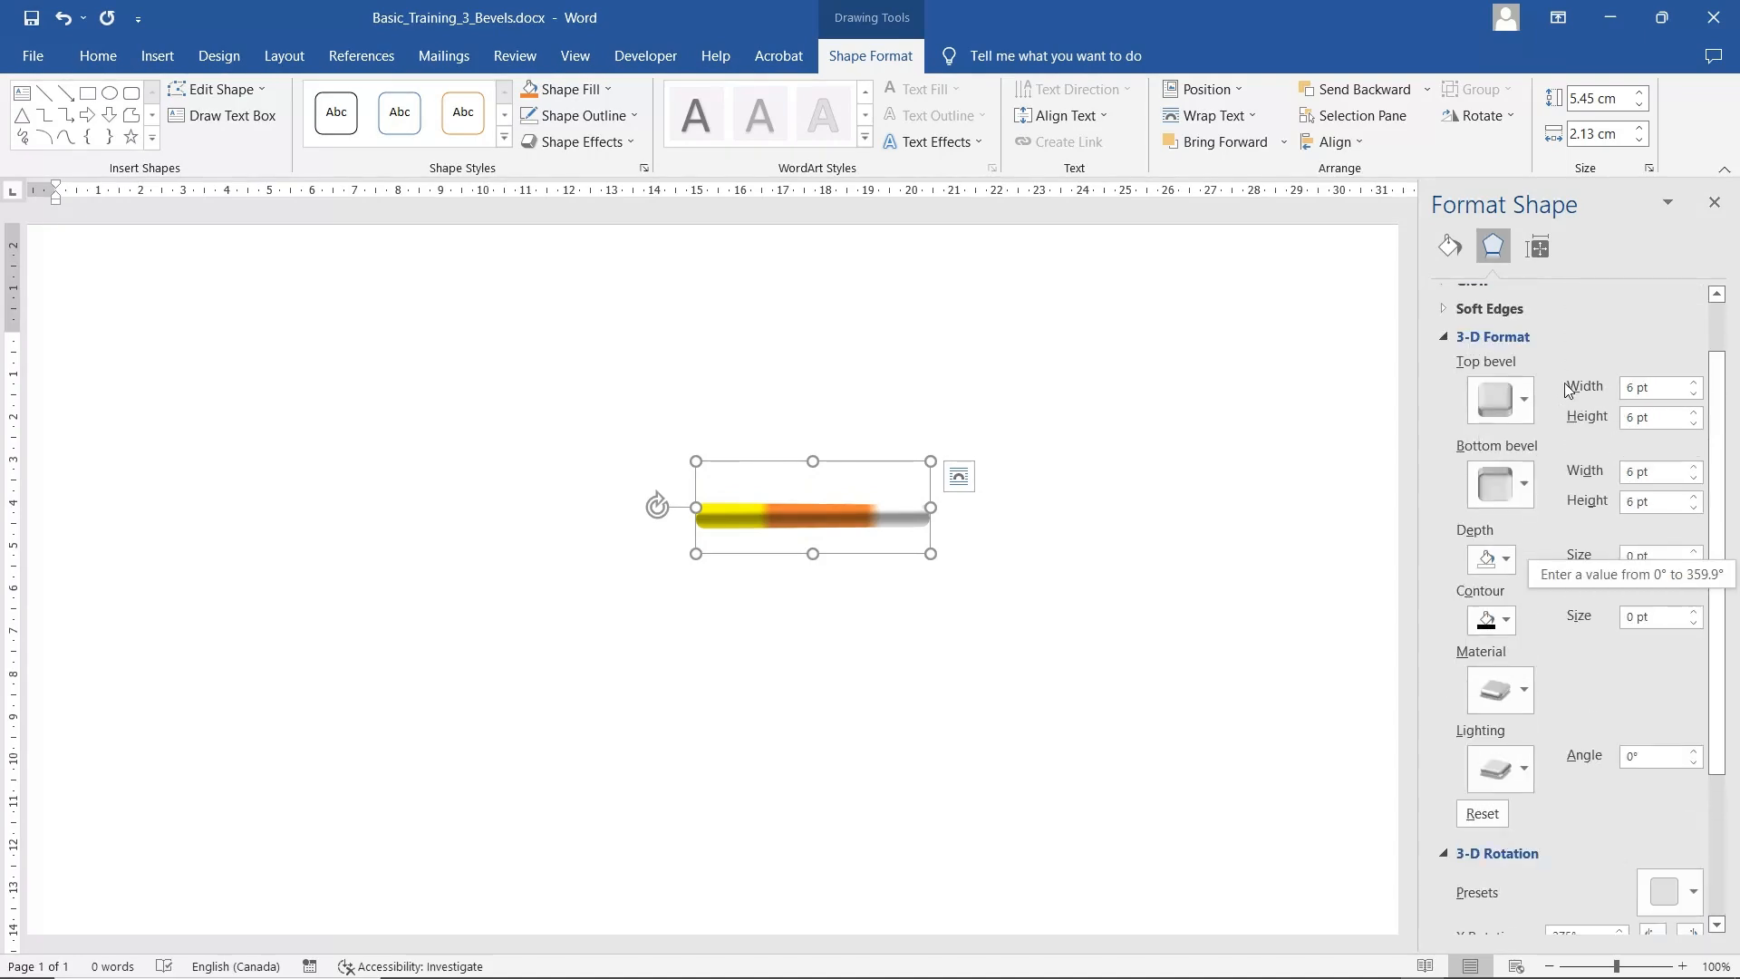
click(1694, 413)
click(1694, 412)
click(1694, 413)
click(1693, 413)
click(1694, 497)
click(1694, 497)
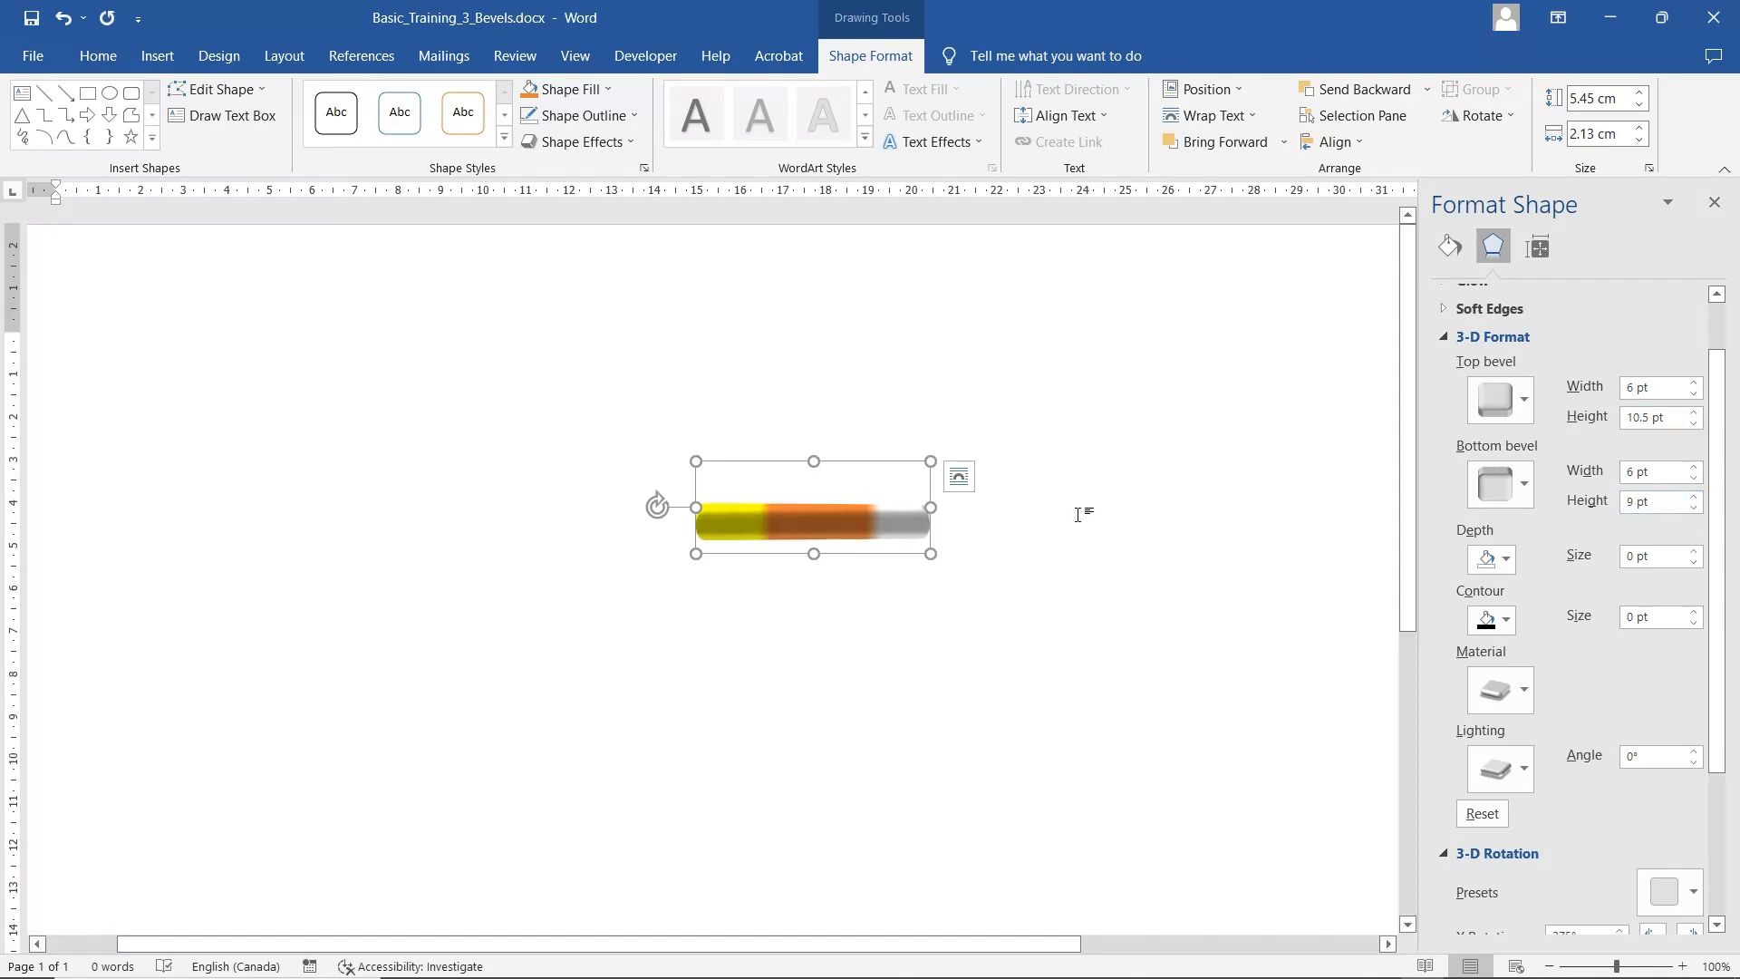
Enlarge the shape to about 12.8 cm high by 3.24 cm wide and turn it to an X rotation of 315°.
drag(932, 554, 1245, 601)
scroll(1453, 686, down, 3)
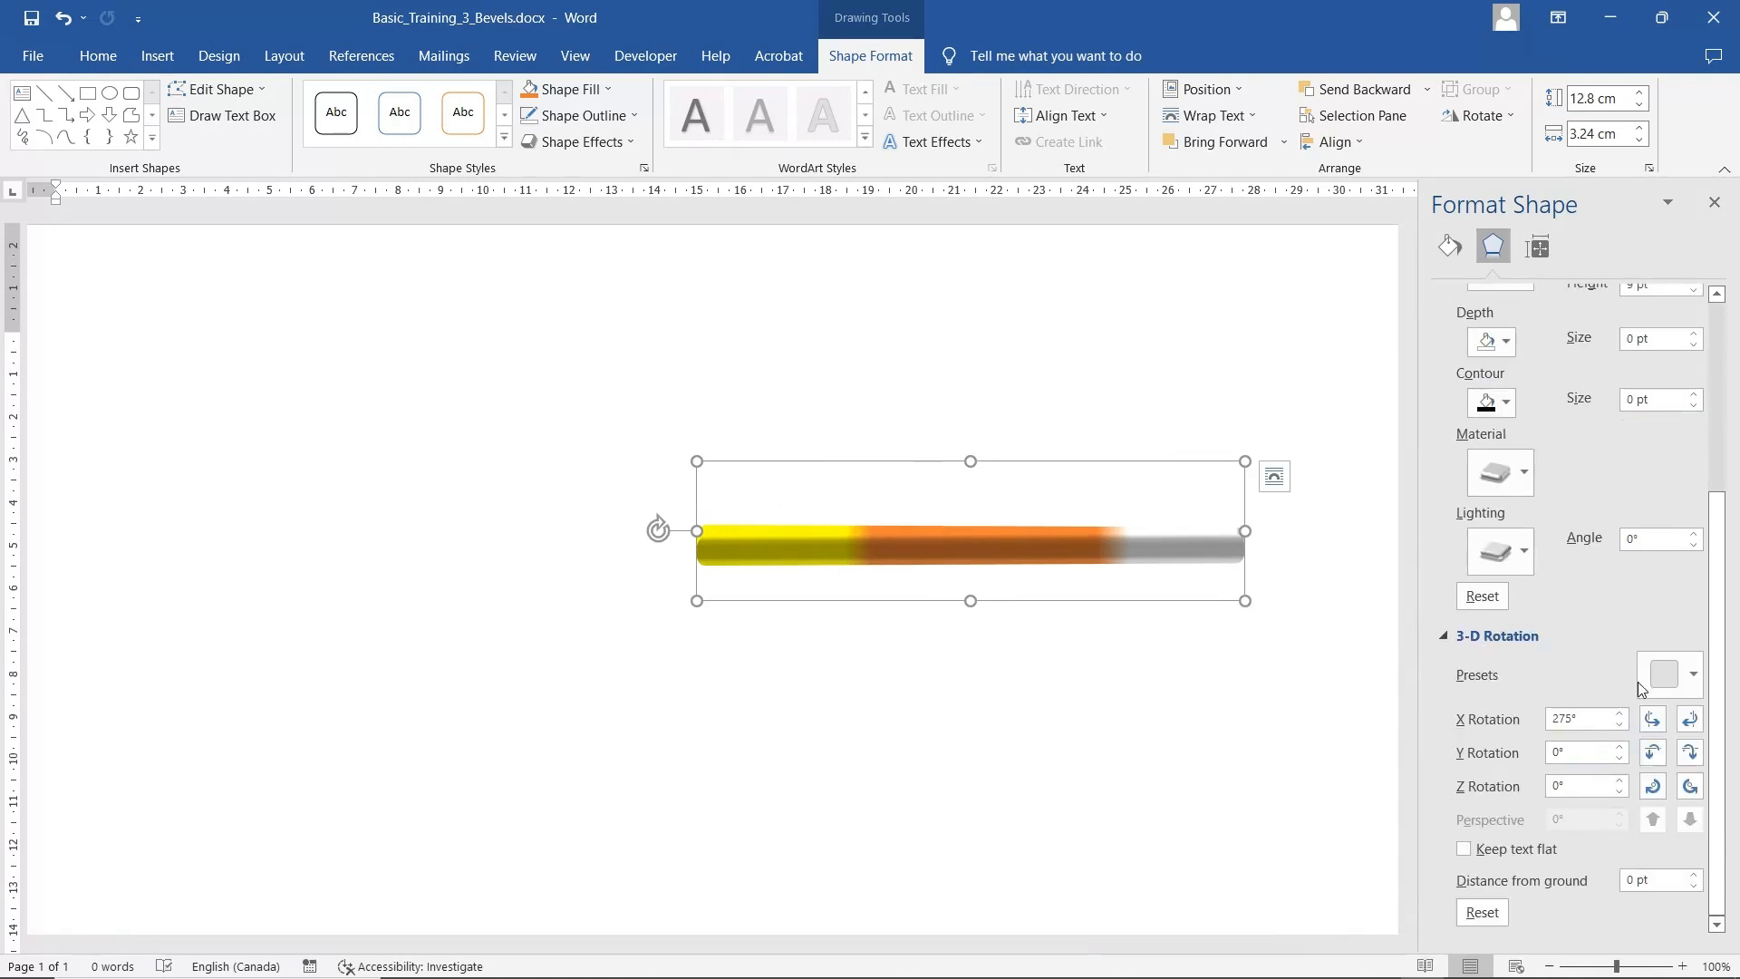
click(1652, 720)
click(1654, 720)
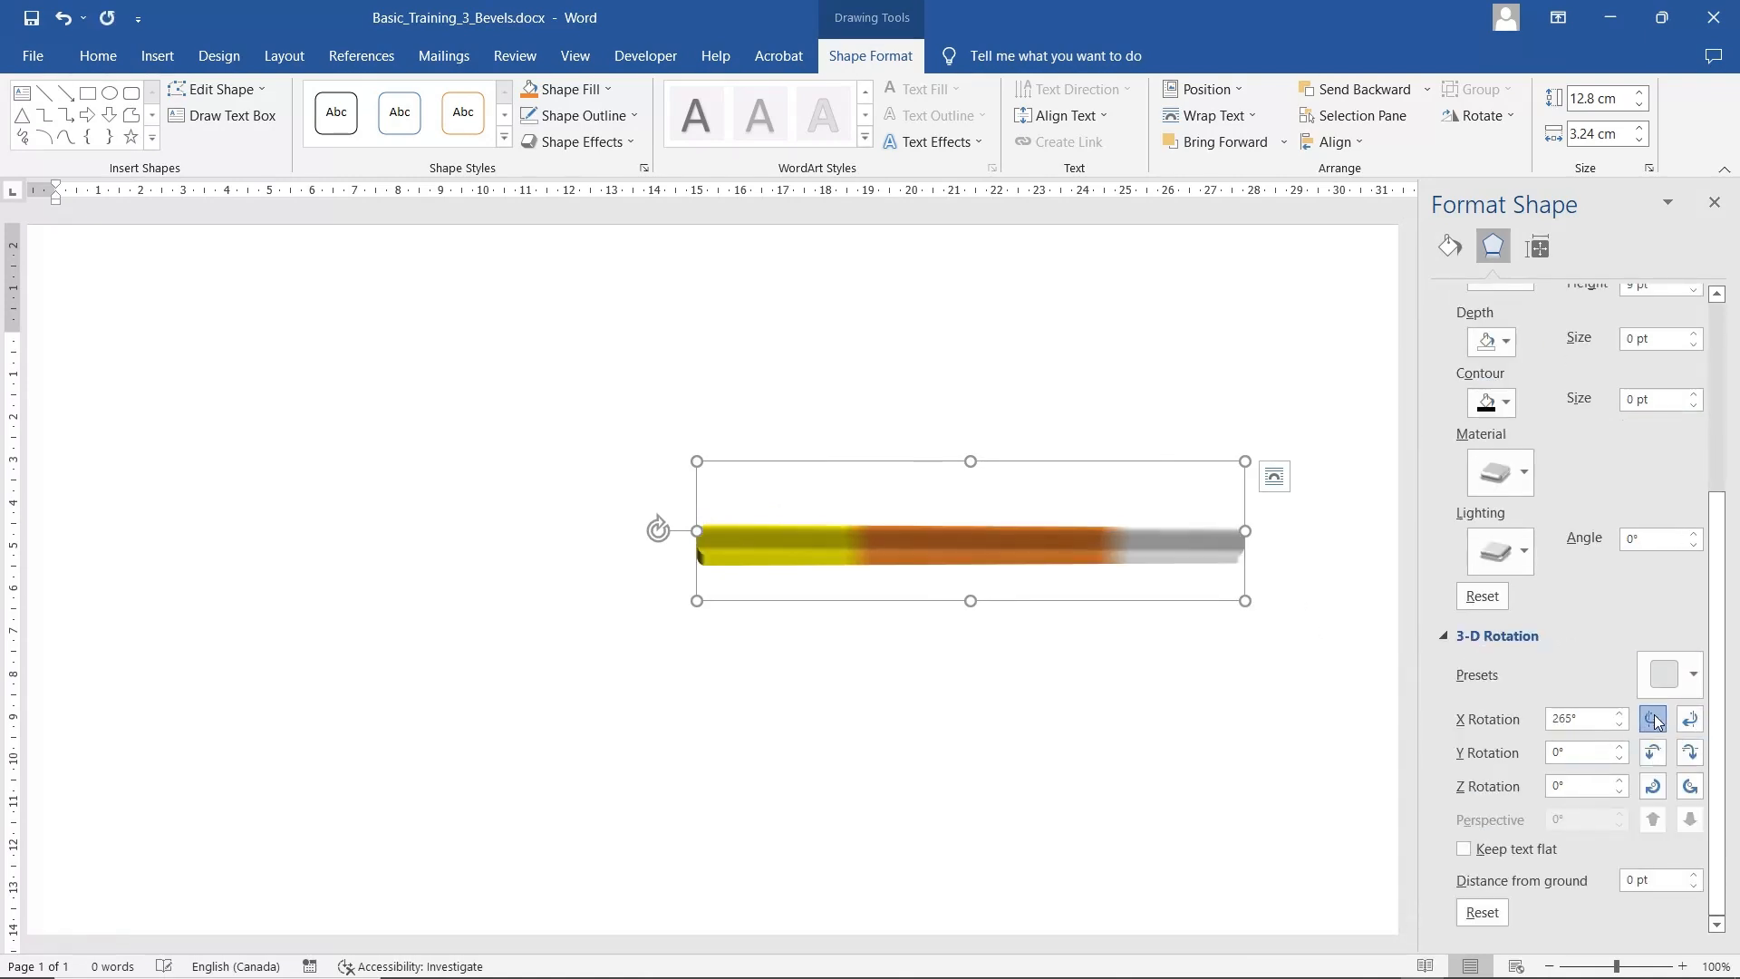
click(1654, 719)
click(1654, 719)
click(1654, 720)
click(1654, 720)
click(1690, 720)
click(1690, 720)
click(1690, 720)
click(1691, 719)
click(1691, 721)
click(1691, 721)
click(1691, 720)
click(1691, 721)
click(1691, 721)
click(1691, 720)
click(1692, 720)
click(1691, 721)
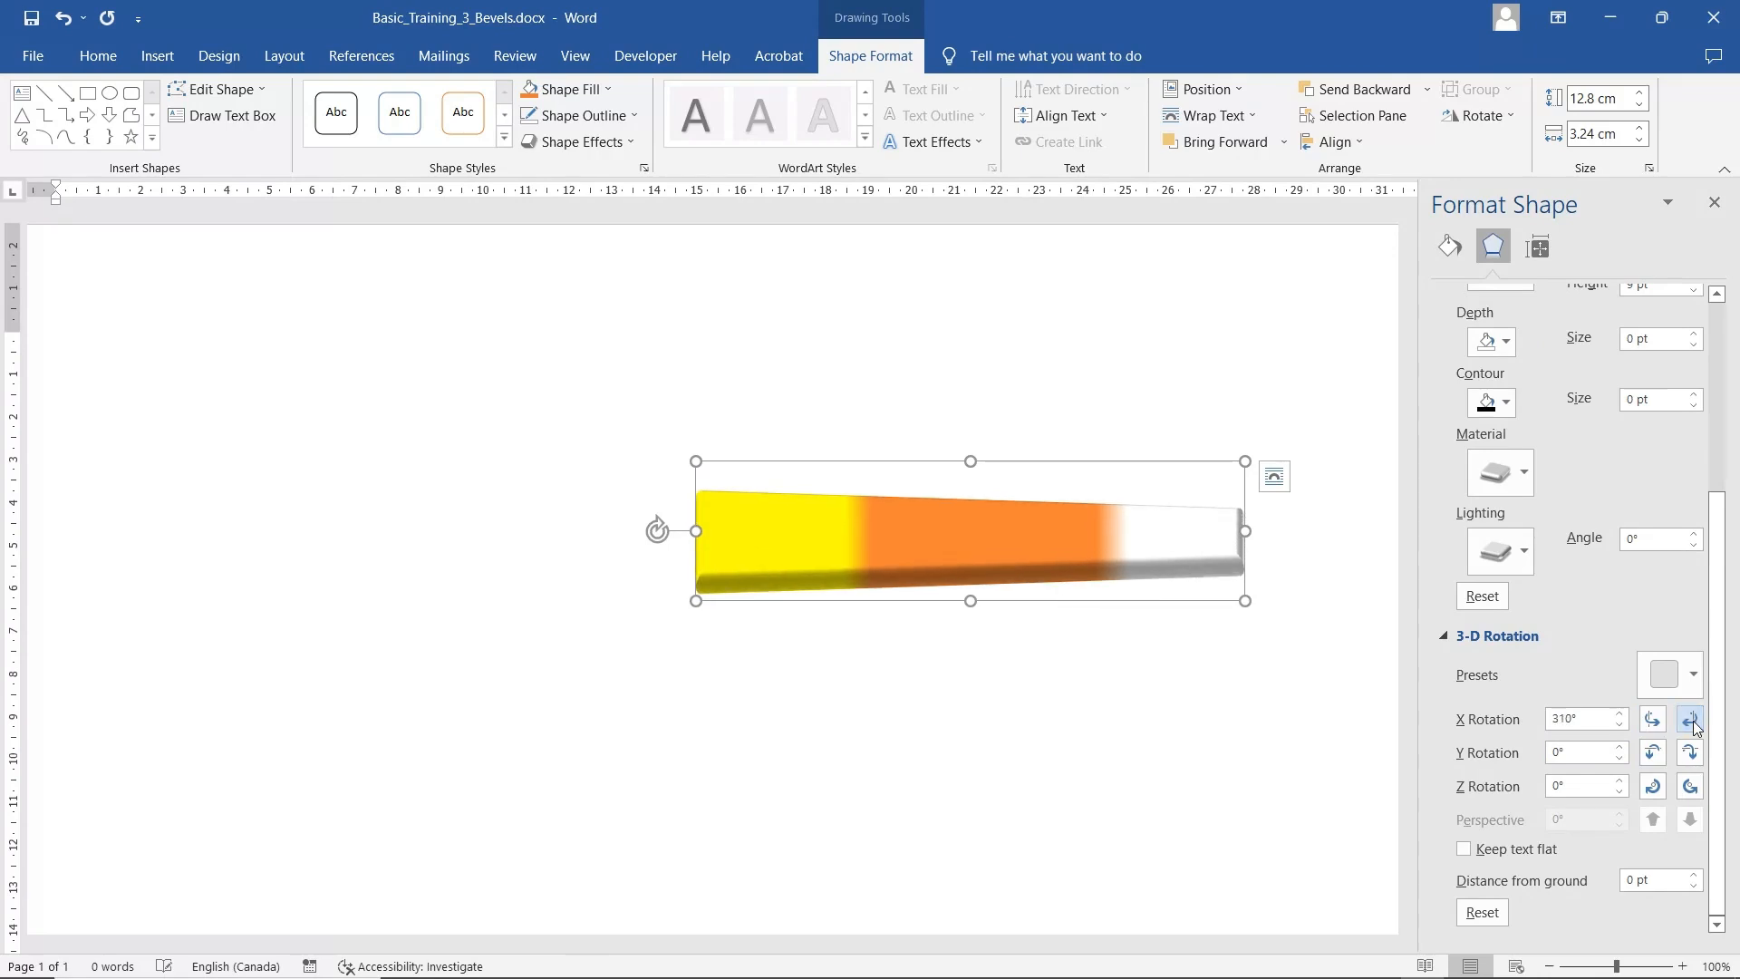
click(1692, 721)
Resize the shape to about 9.28 cm high by 4.93 cm wide and move it up and to the left on the page.
drag(1243, 602, 1098, 672)
drag(908, 539, 723, 500)
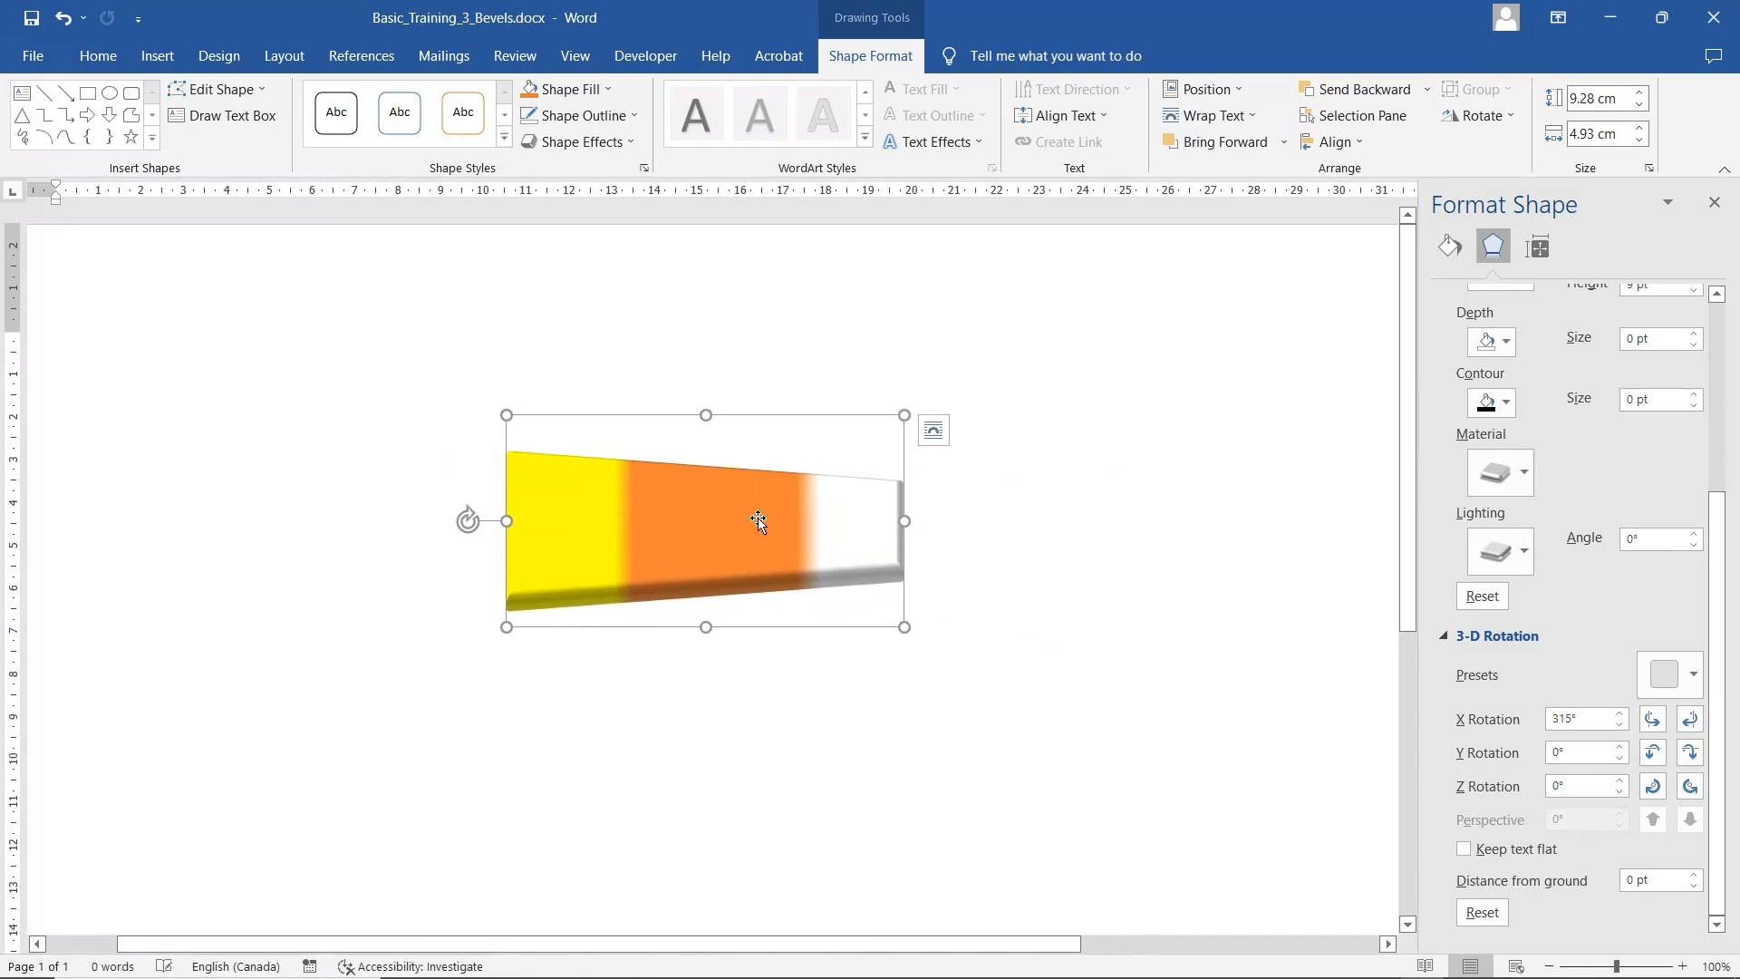
Set the shape's X rotation to 295°.
click(1659, 721)
click(1660, 721)
click(1660, 721)
click(1660, 722)
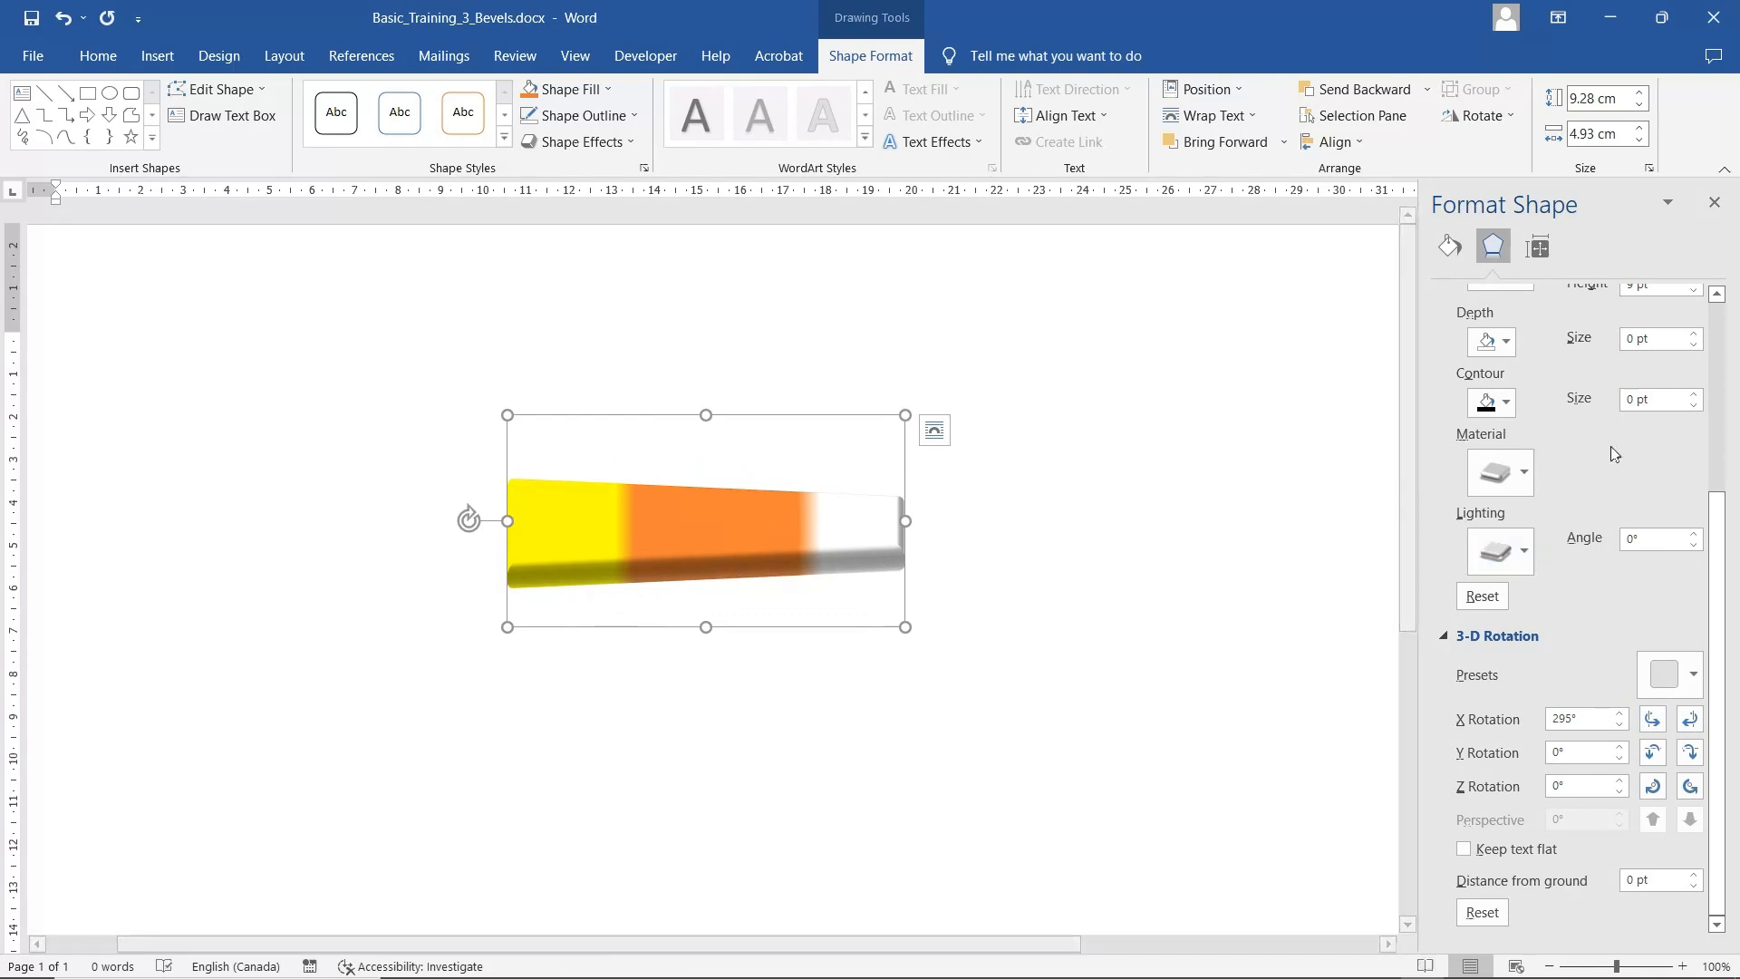
Give the shape the Standard material Plastic and the Special lighting Flat.
scroll(1632, 462, up, 3)
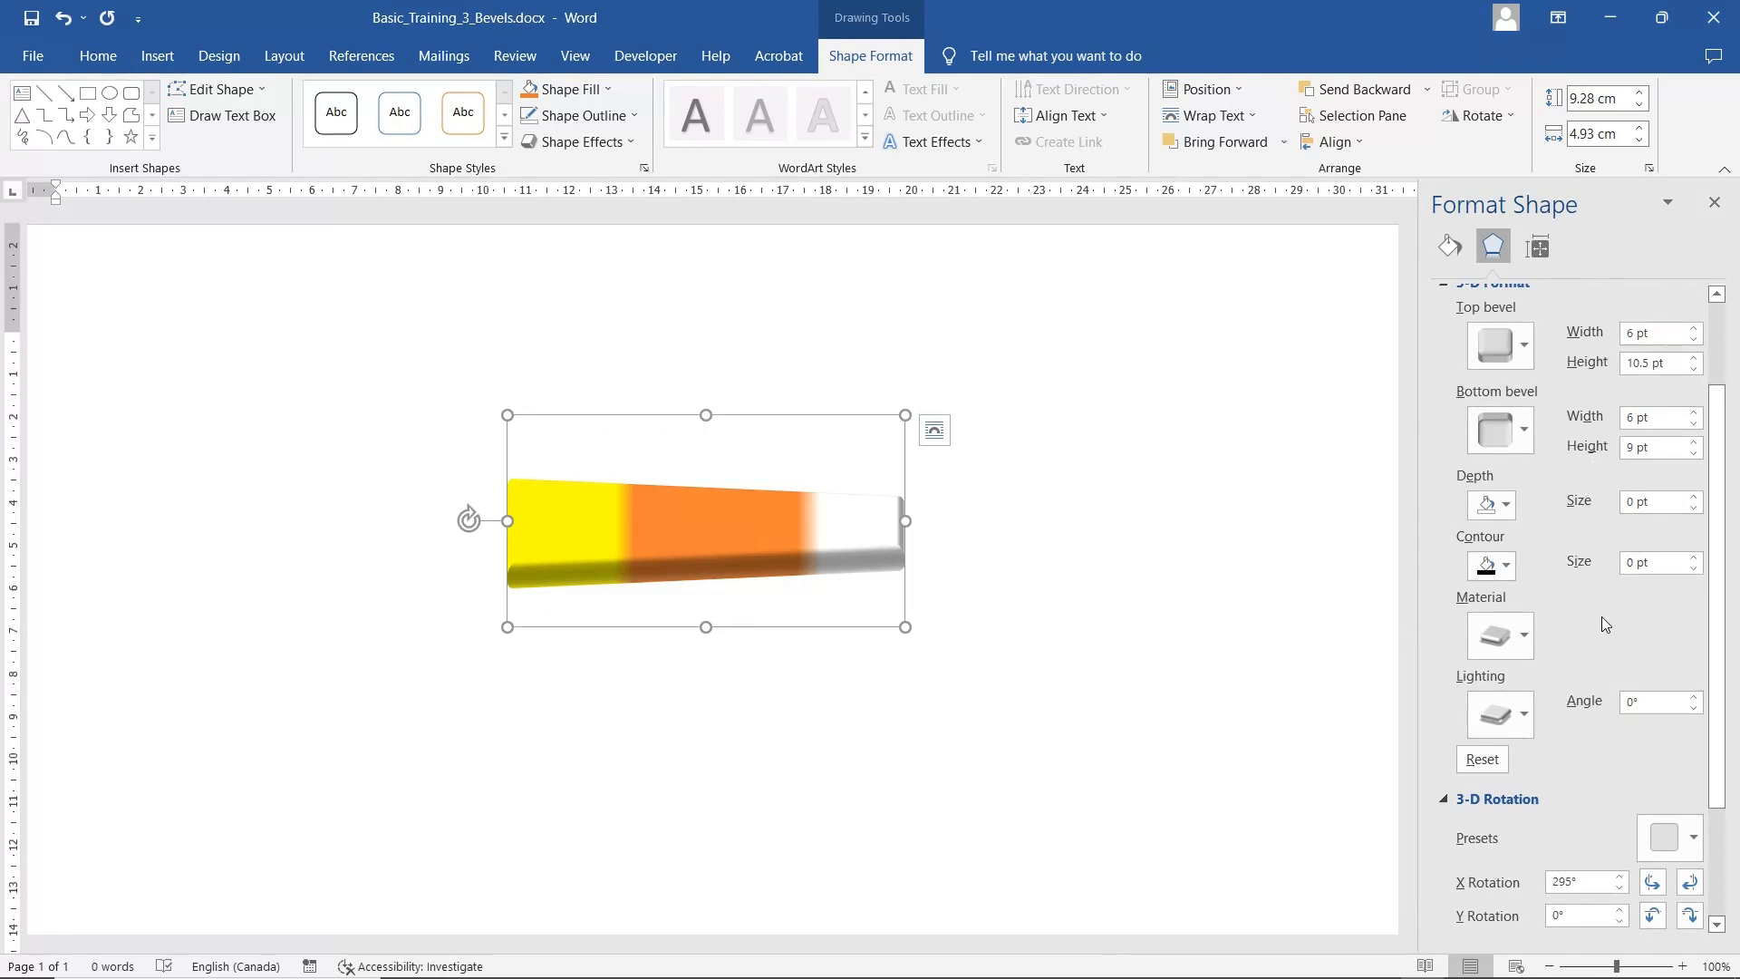
scroll(1540, 544, down, 2)
click(1515, 525)
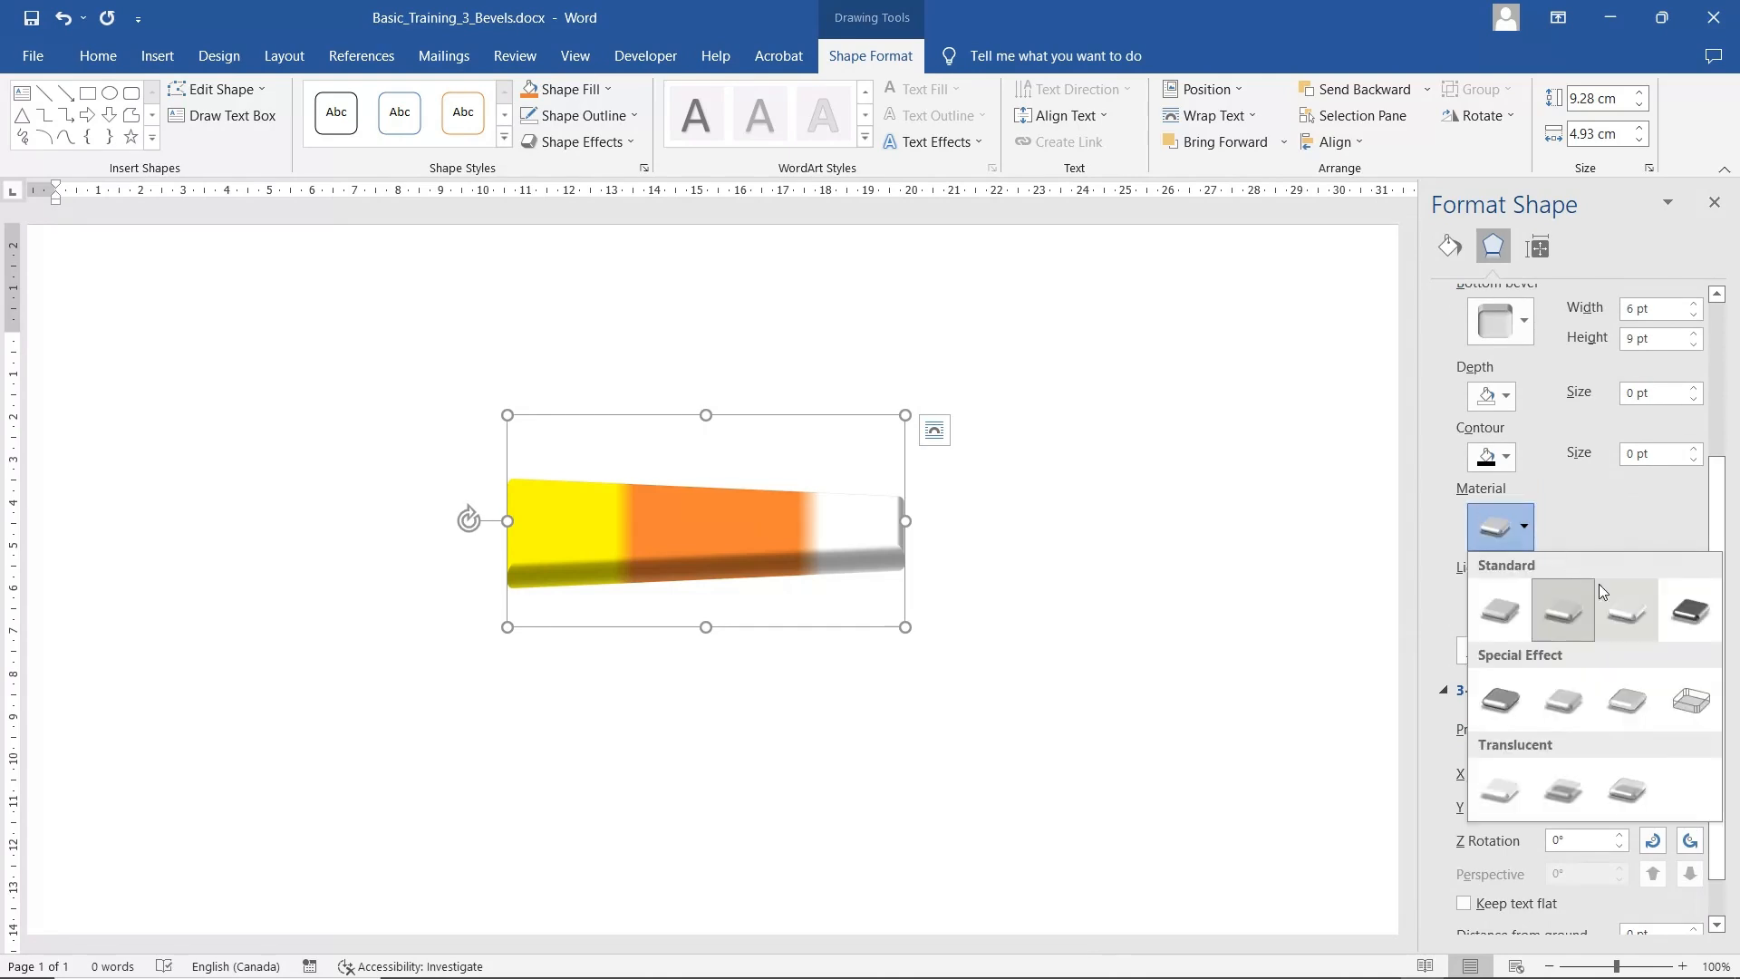
click(1628, 614)
click(1524, 601)
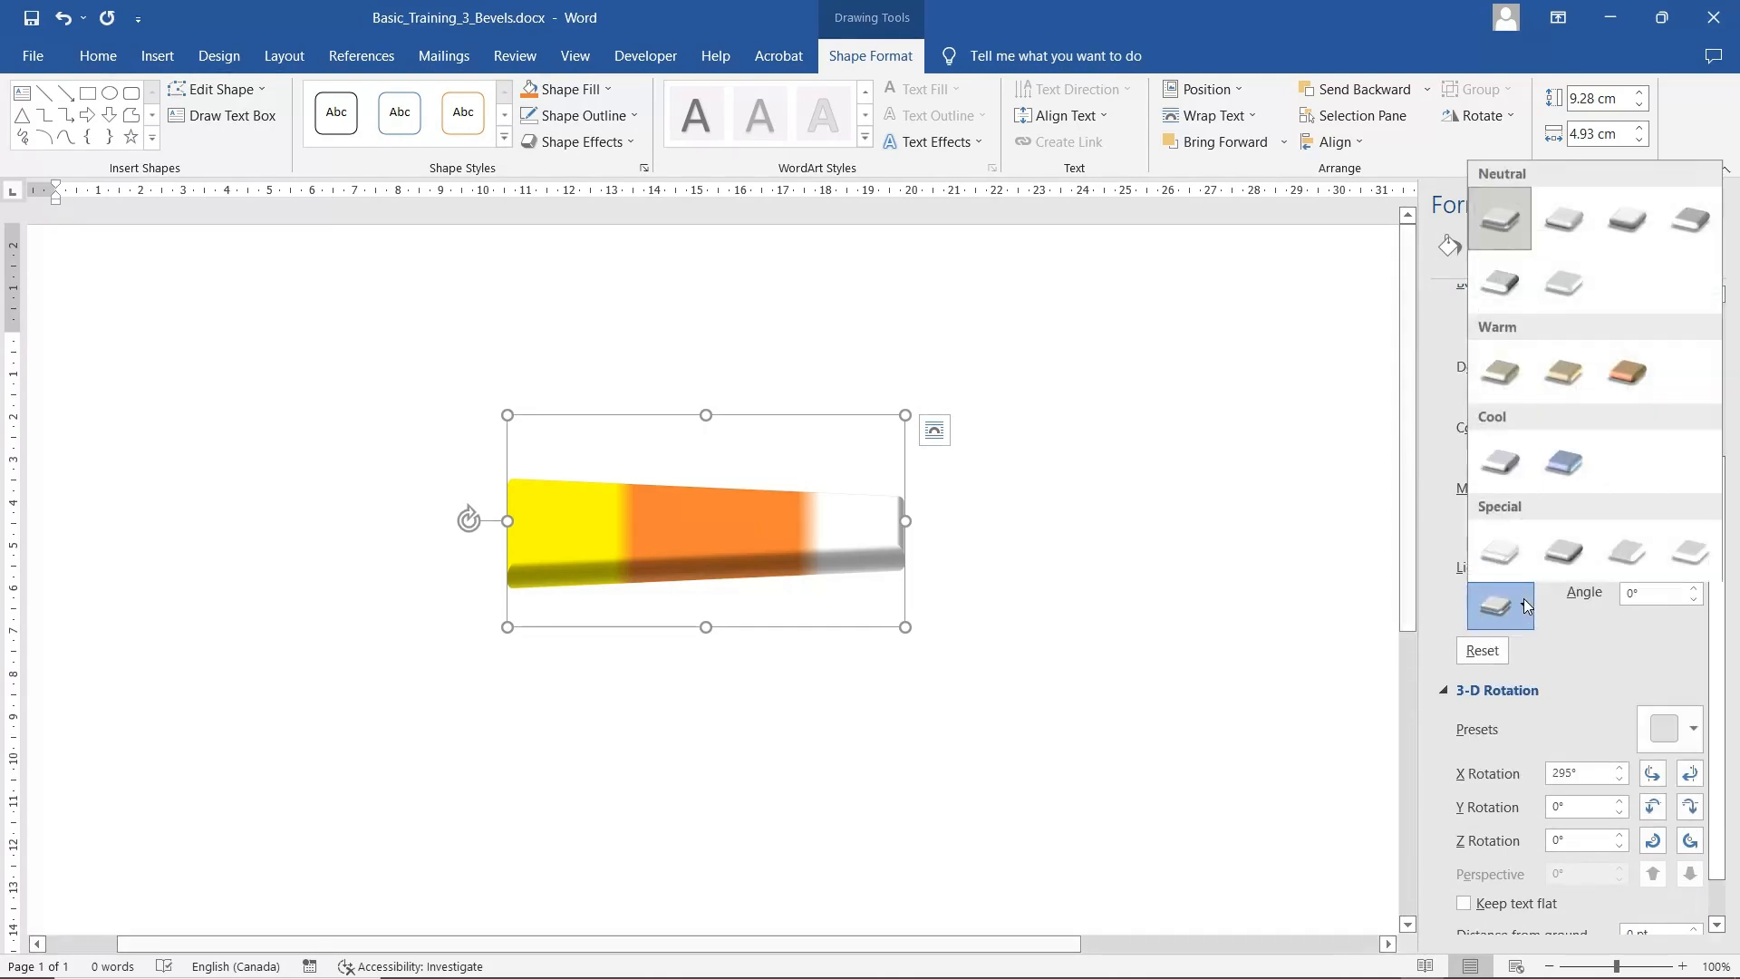
click(1495, 560)
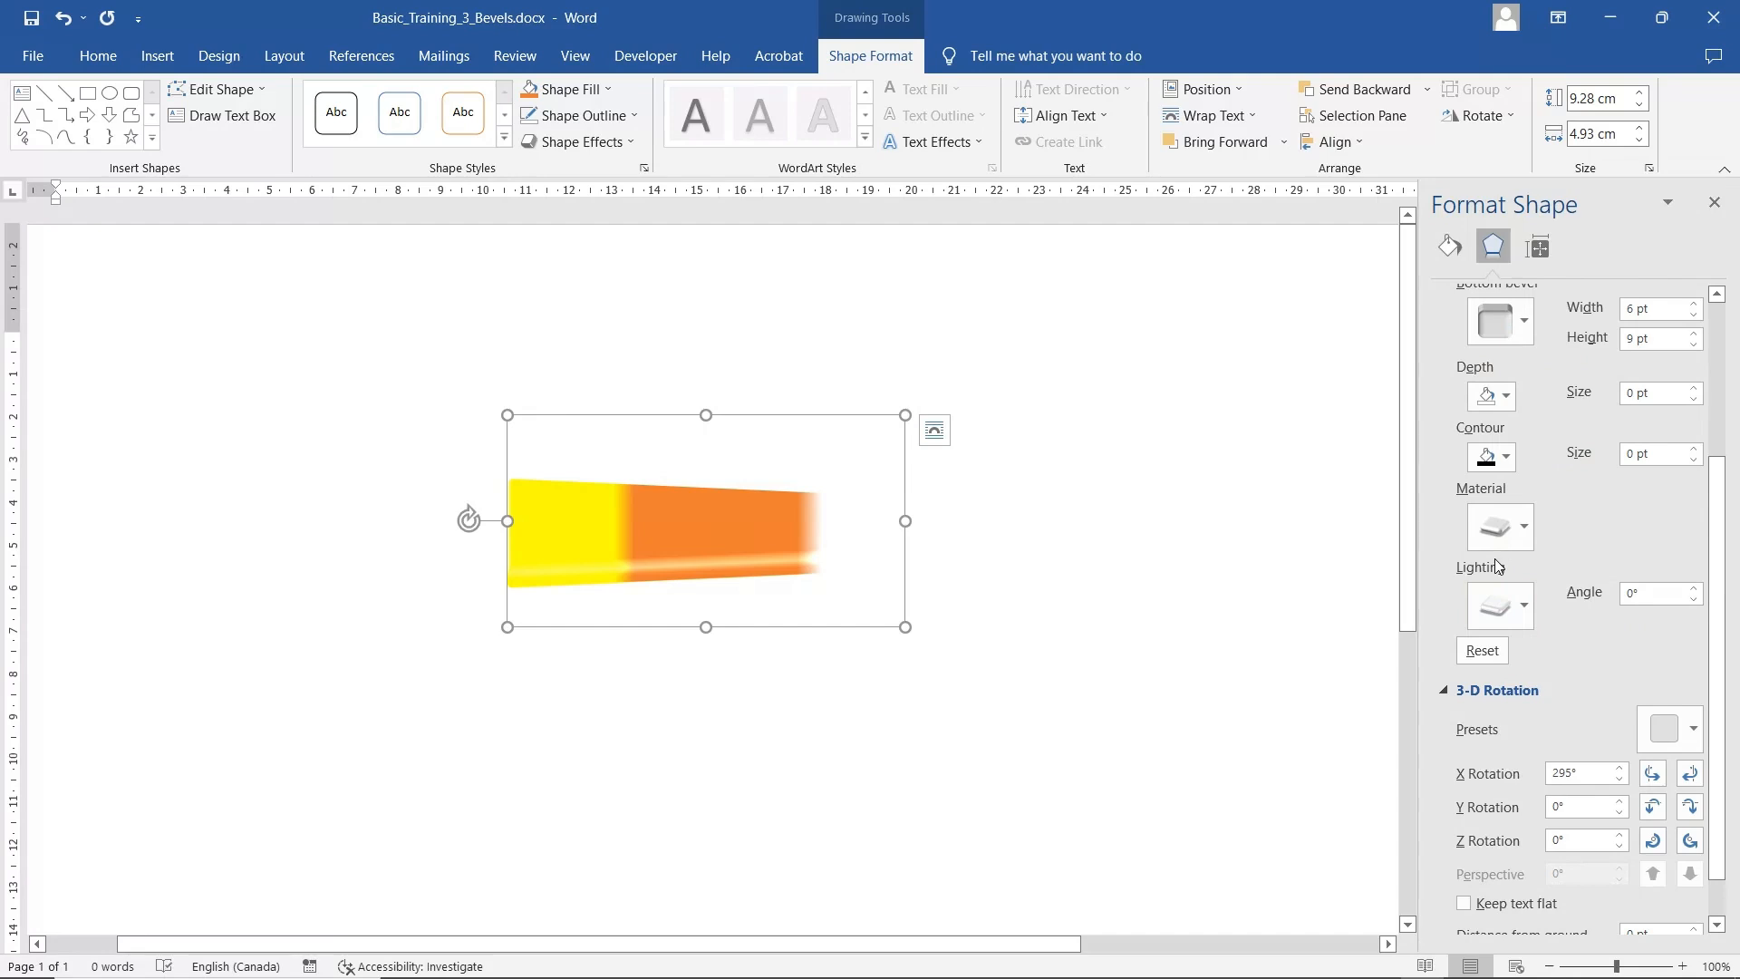
Try the Special lighting presets Two Point, Glow and Bright Room on the shape, and return to Flat.
click(1523, 605)
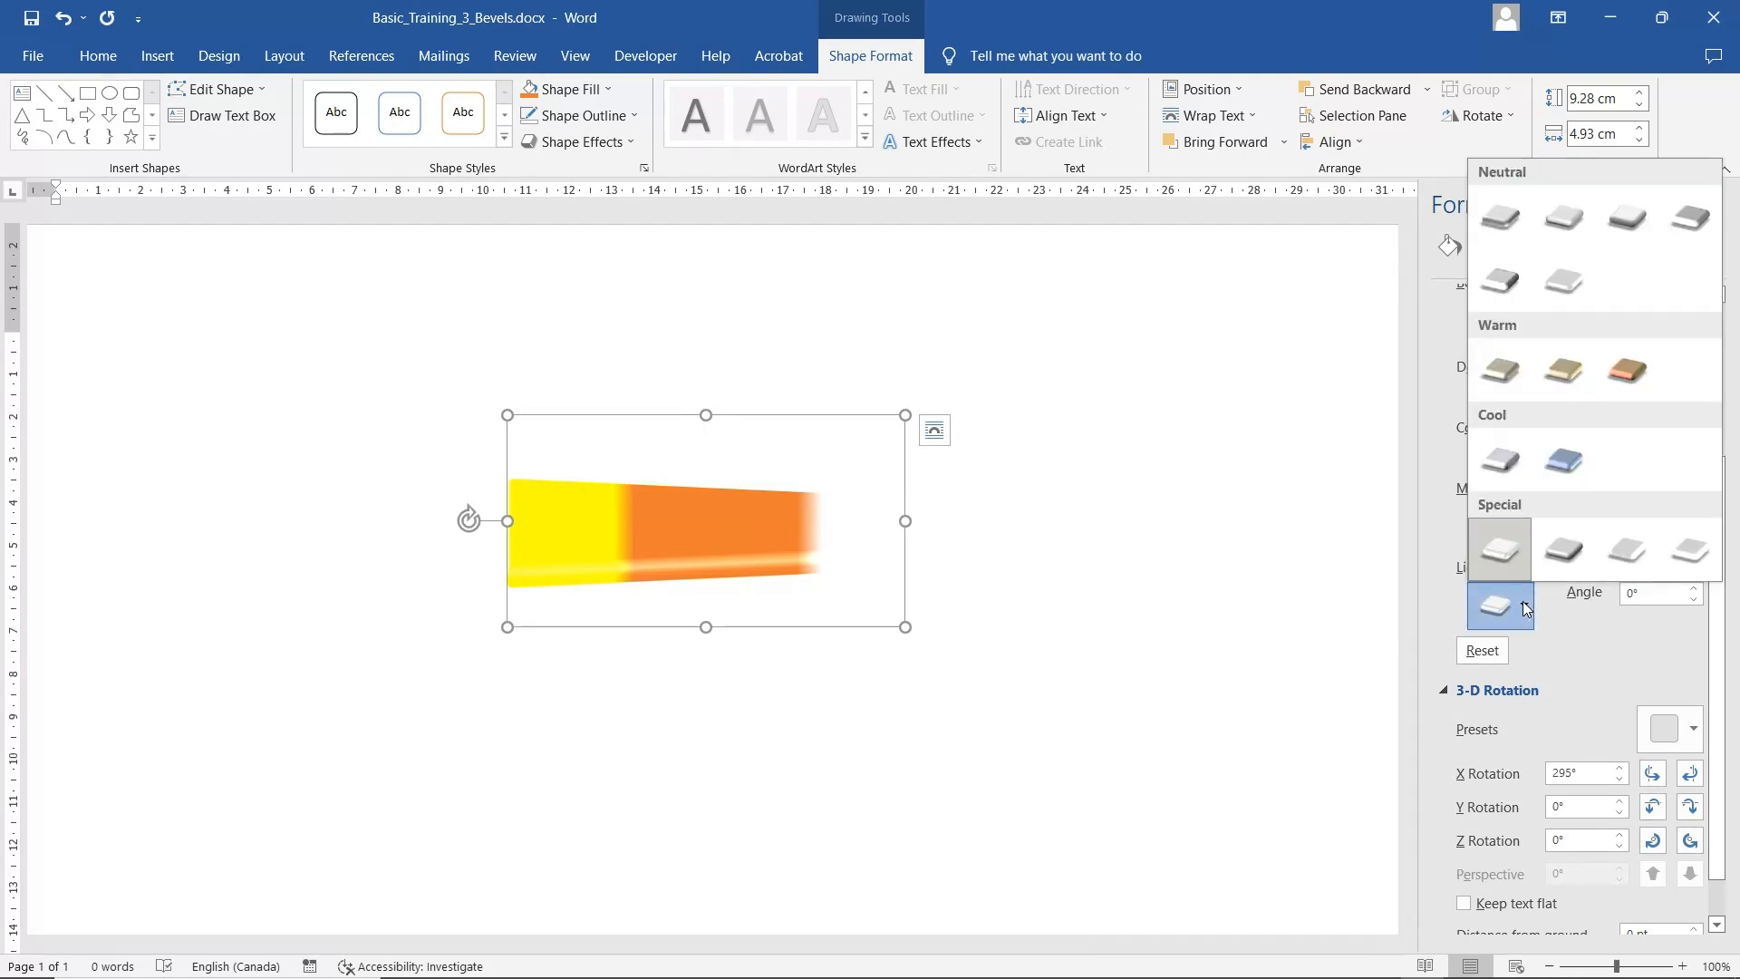
click(1558, 541)
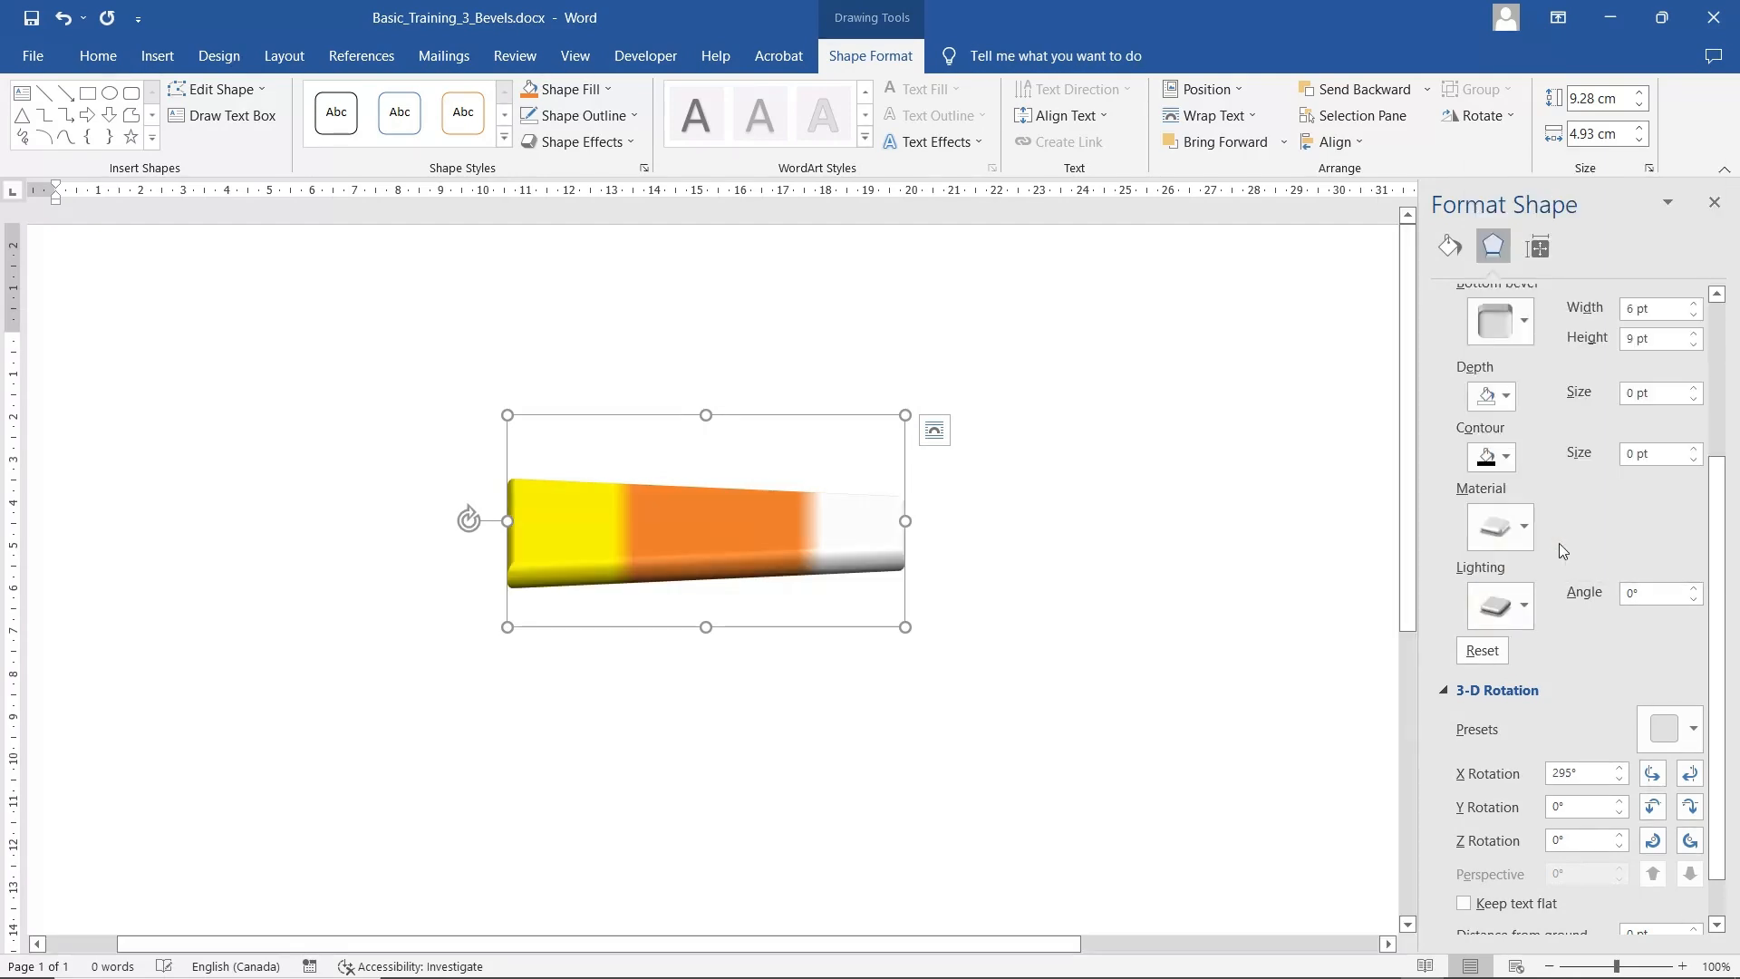
click(1522, 608)
click(1617, 546)
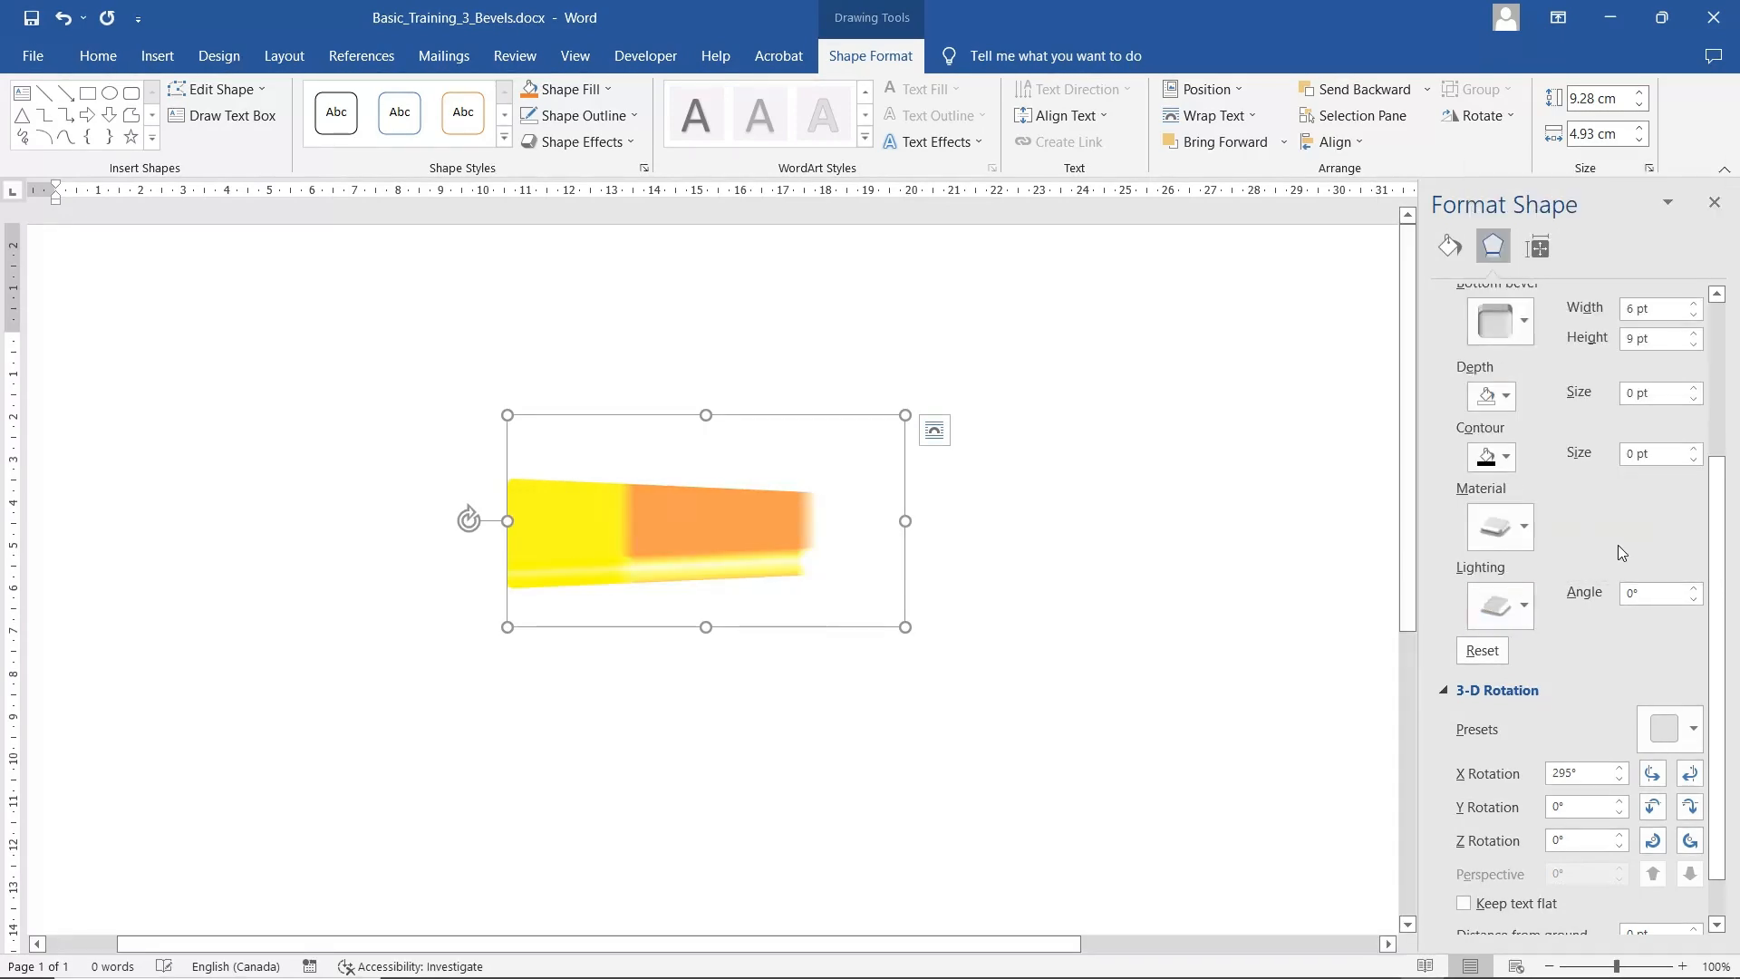
click(1526, 607)
click(1672, 551)
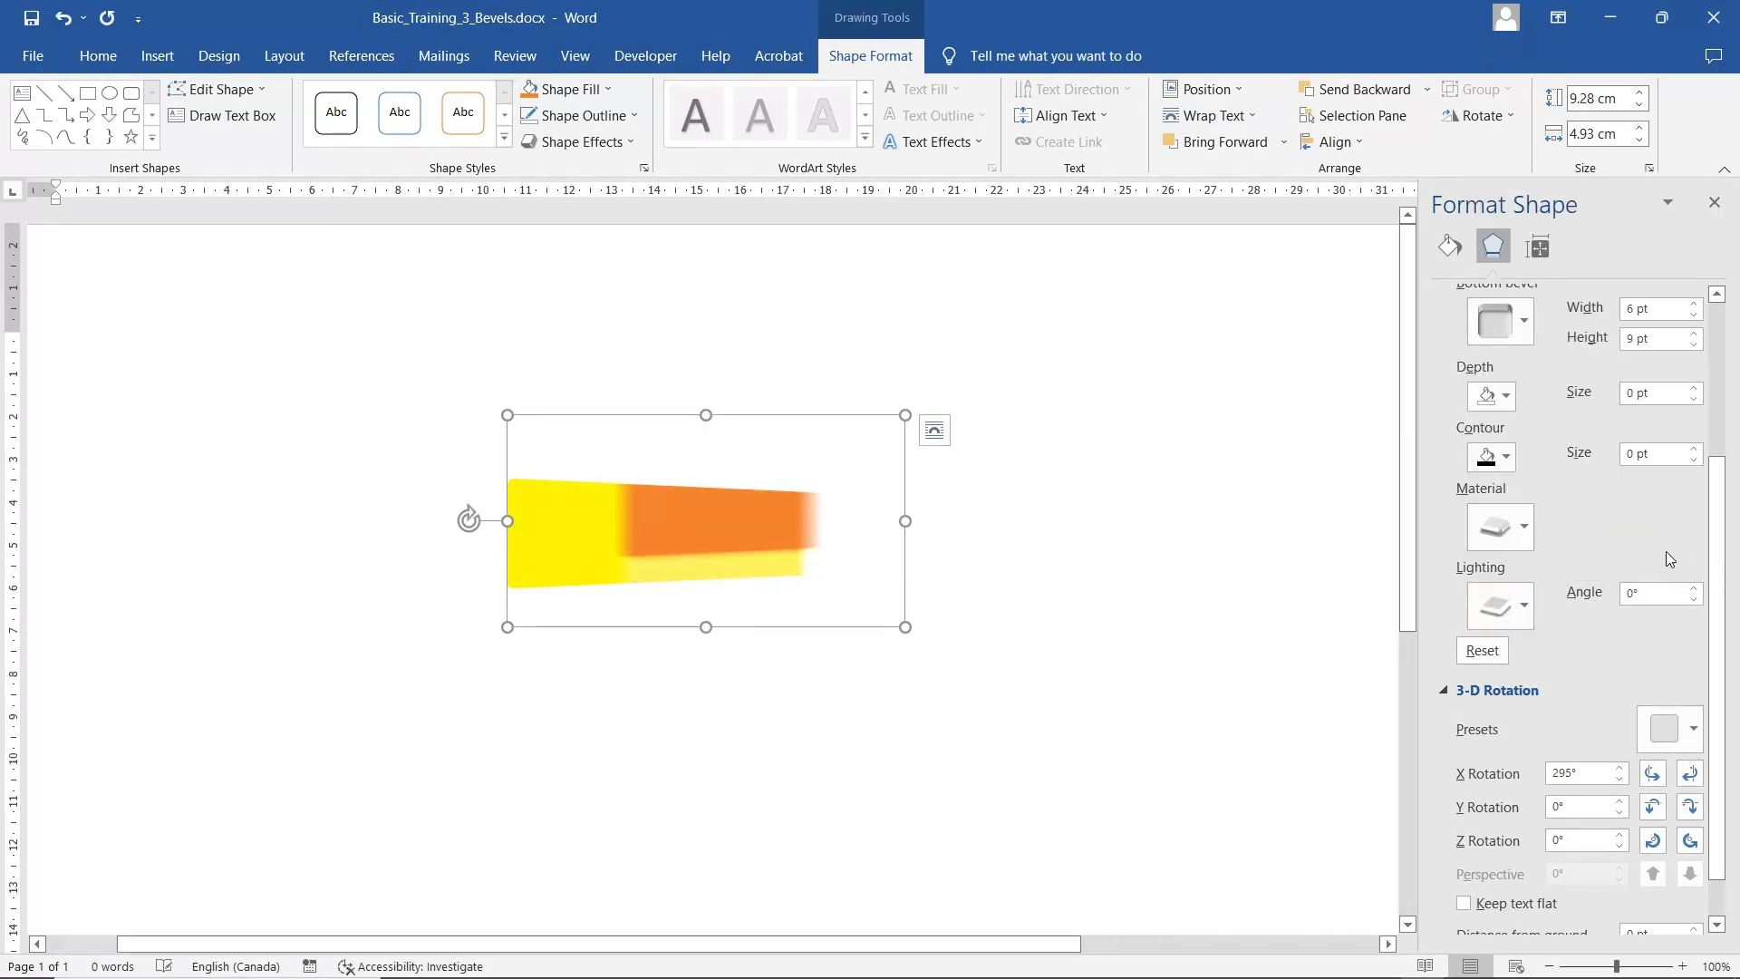
click(1520, 616)
click(1501, 558)
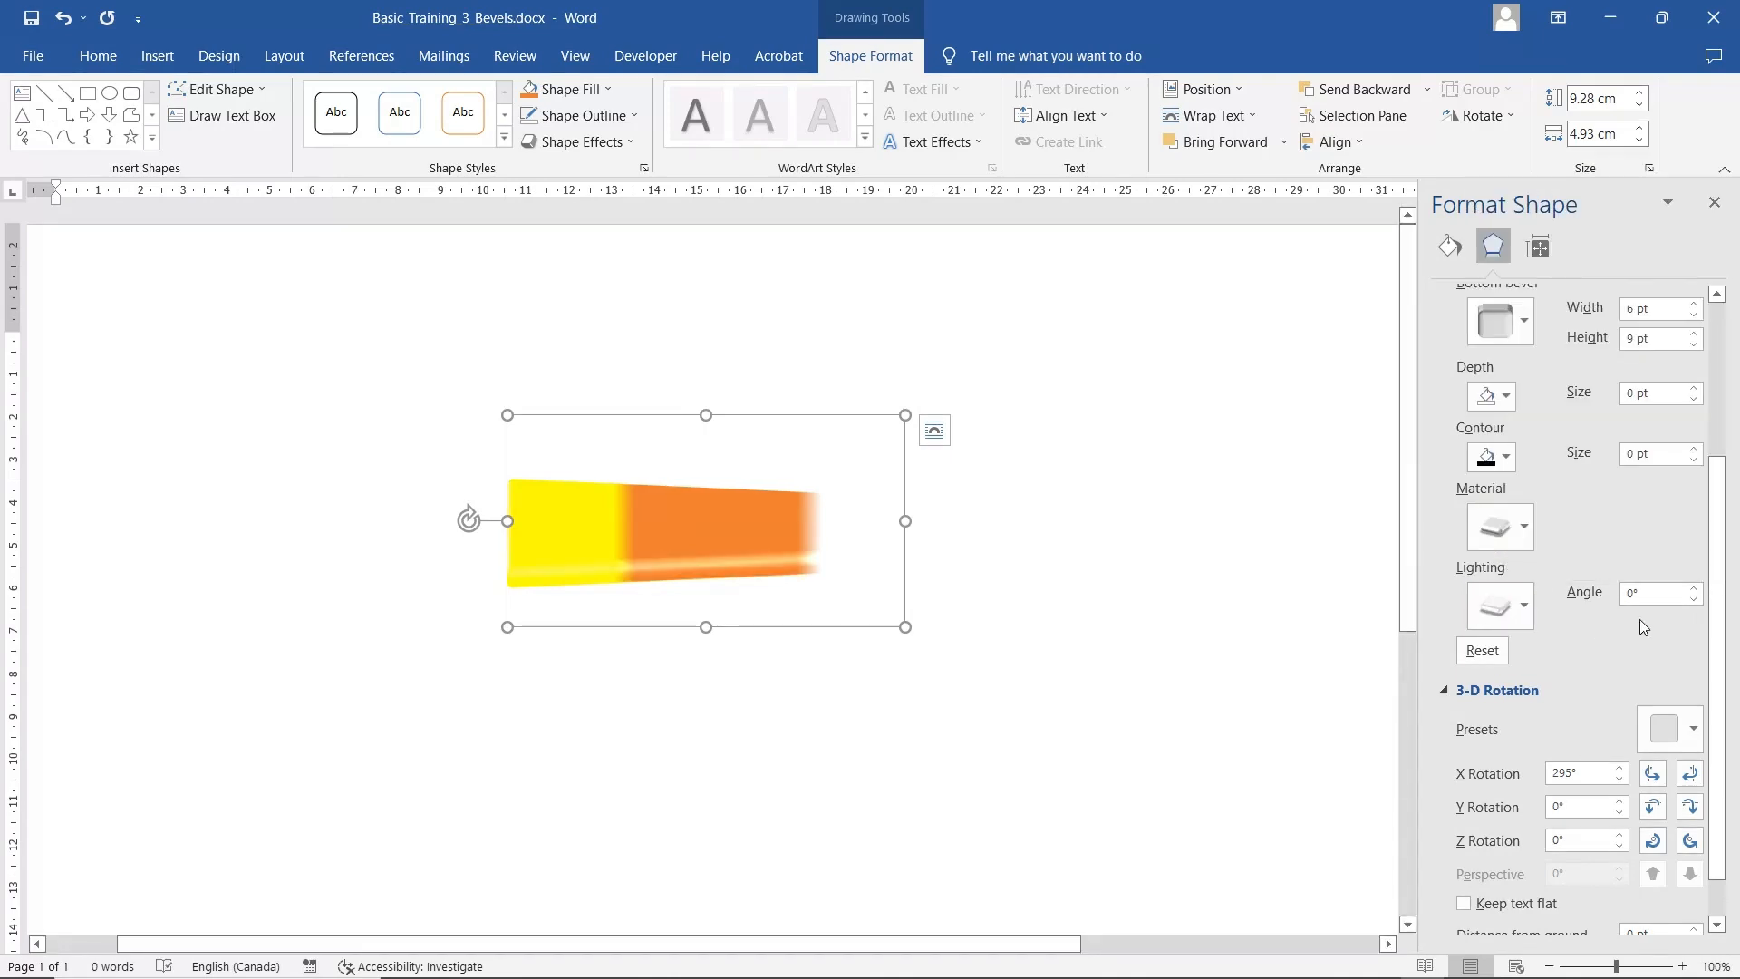
Try a lighting angle of 20° on the shape, return it to 0°, and try a 0.5 pt contour.
click(1693, 587)
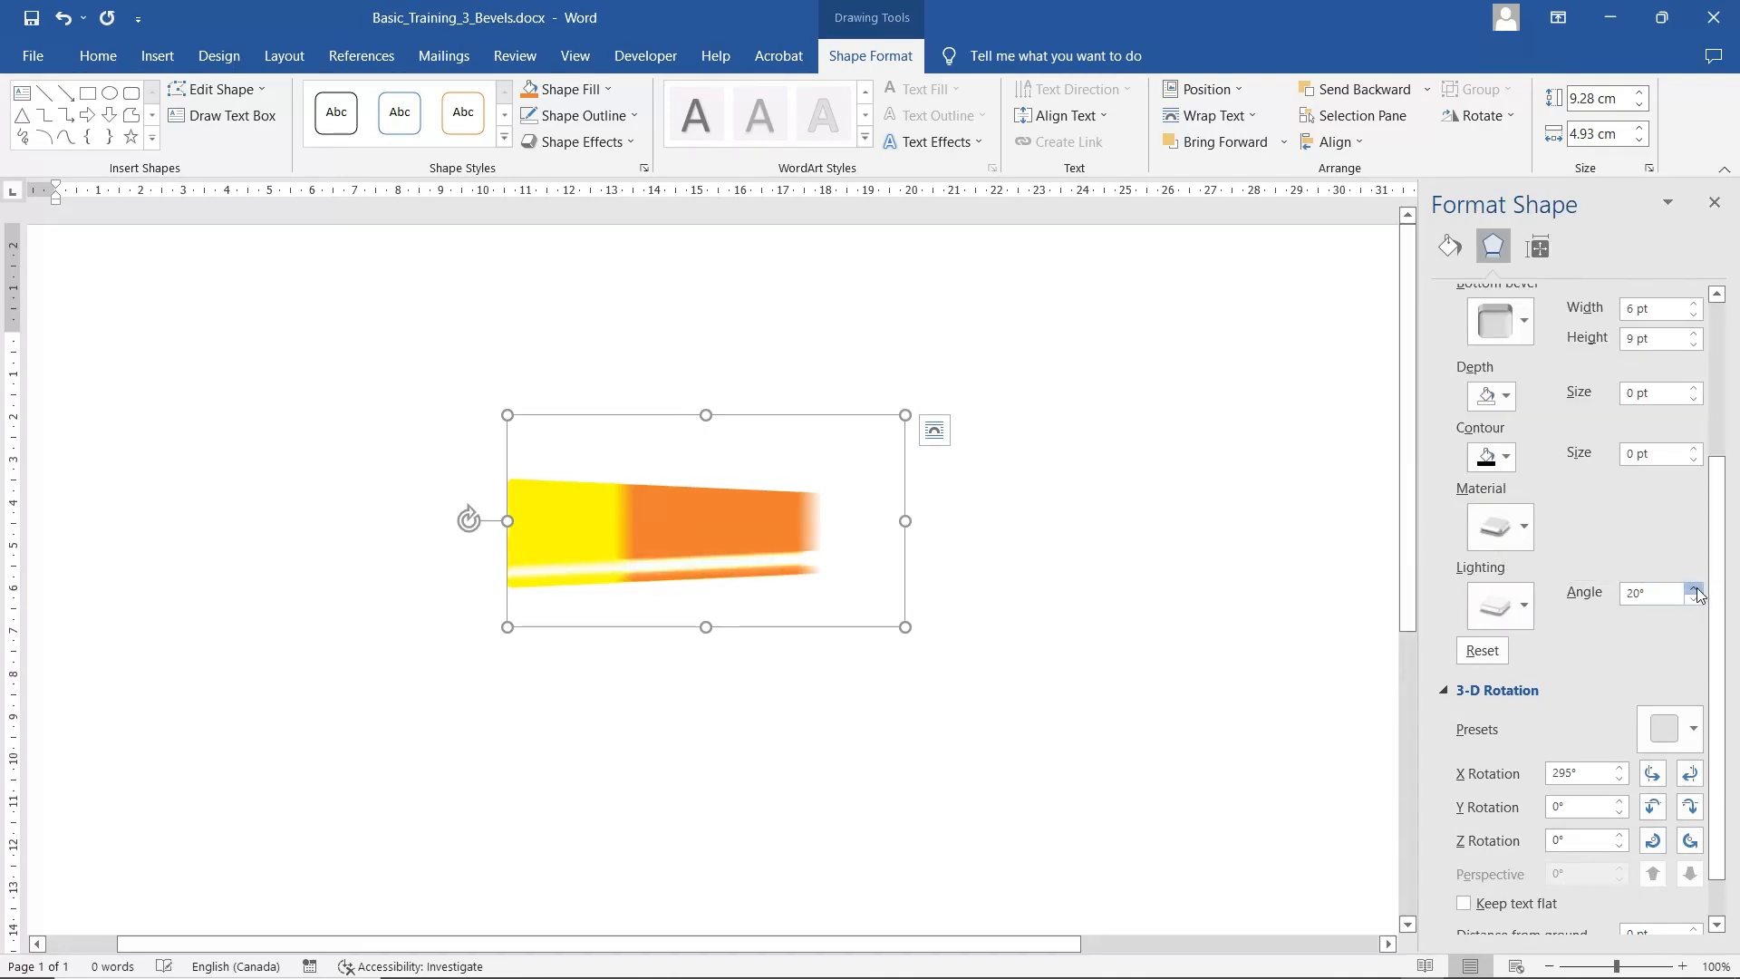
click(1694, 600)
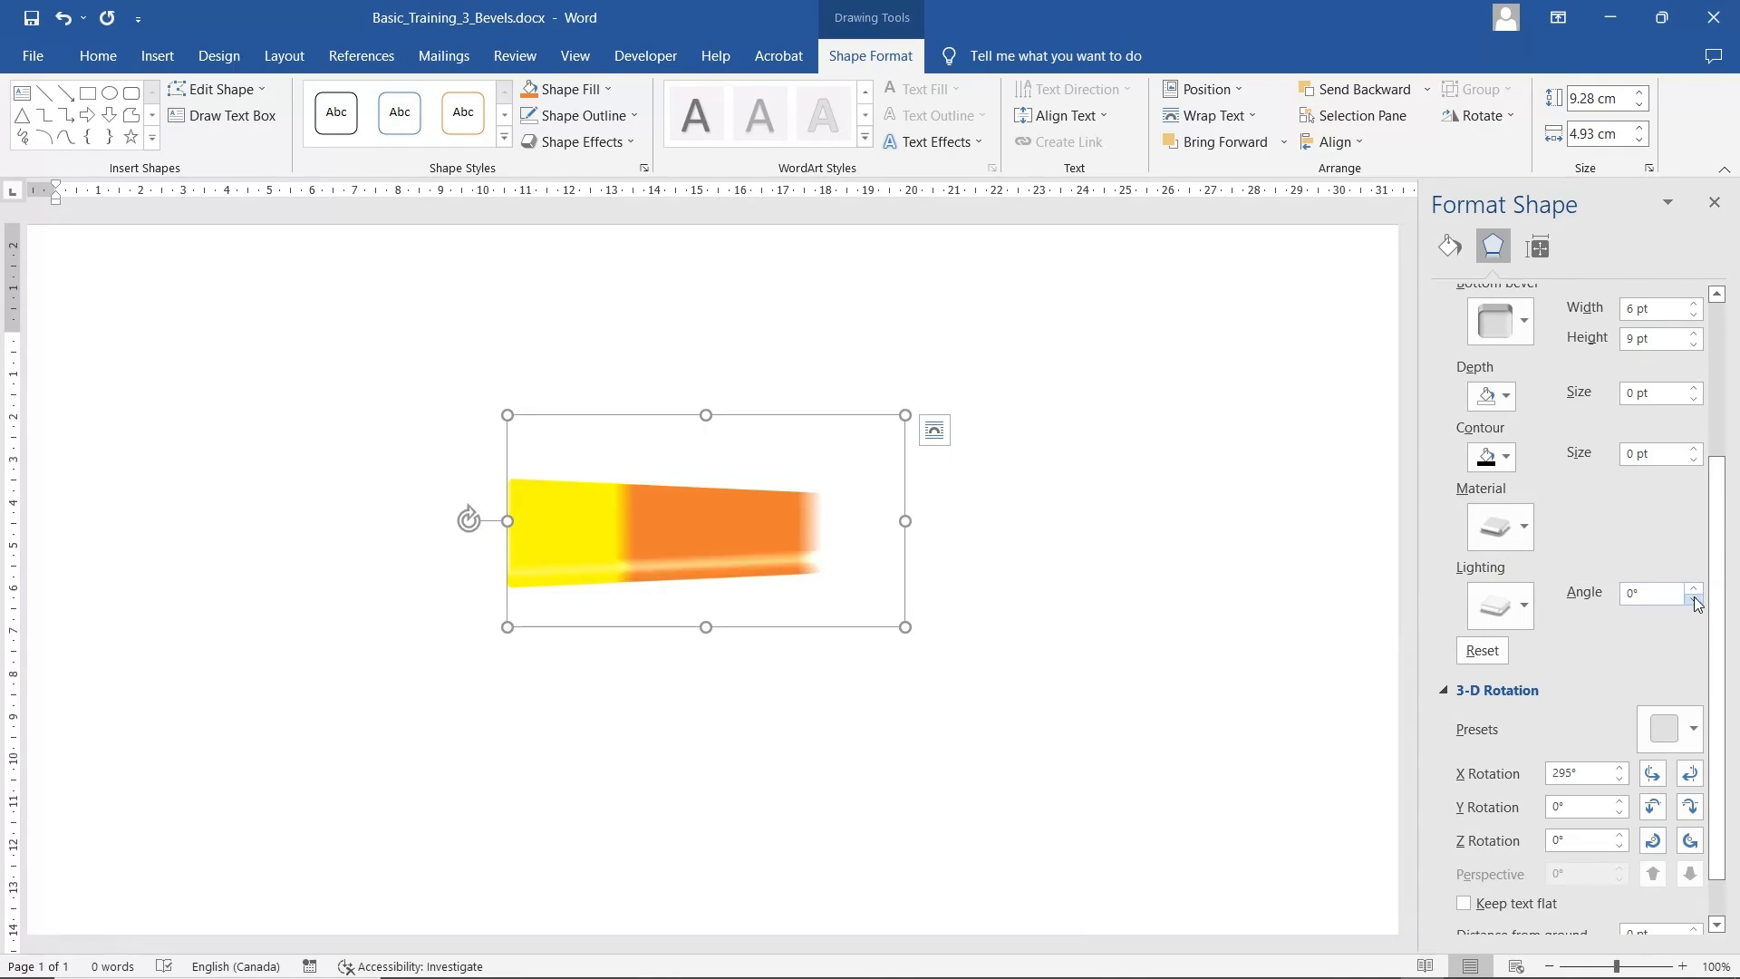
click(1698, 449)
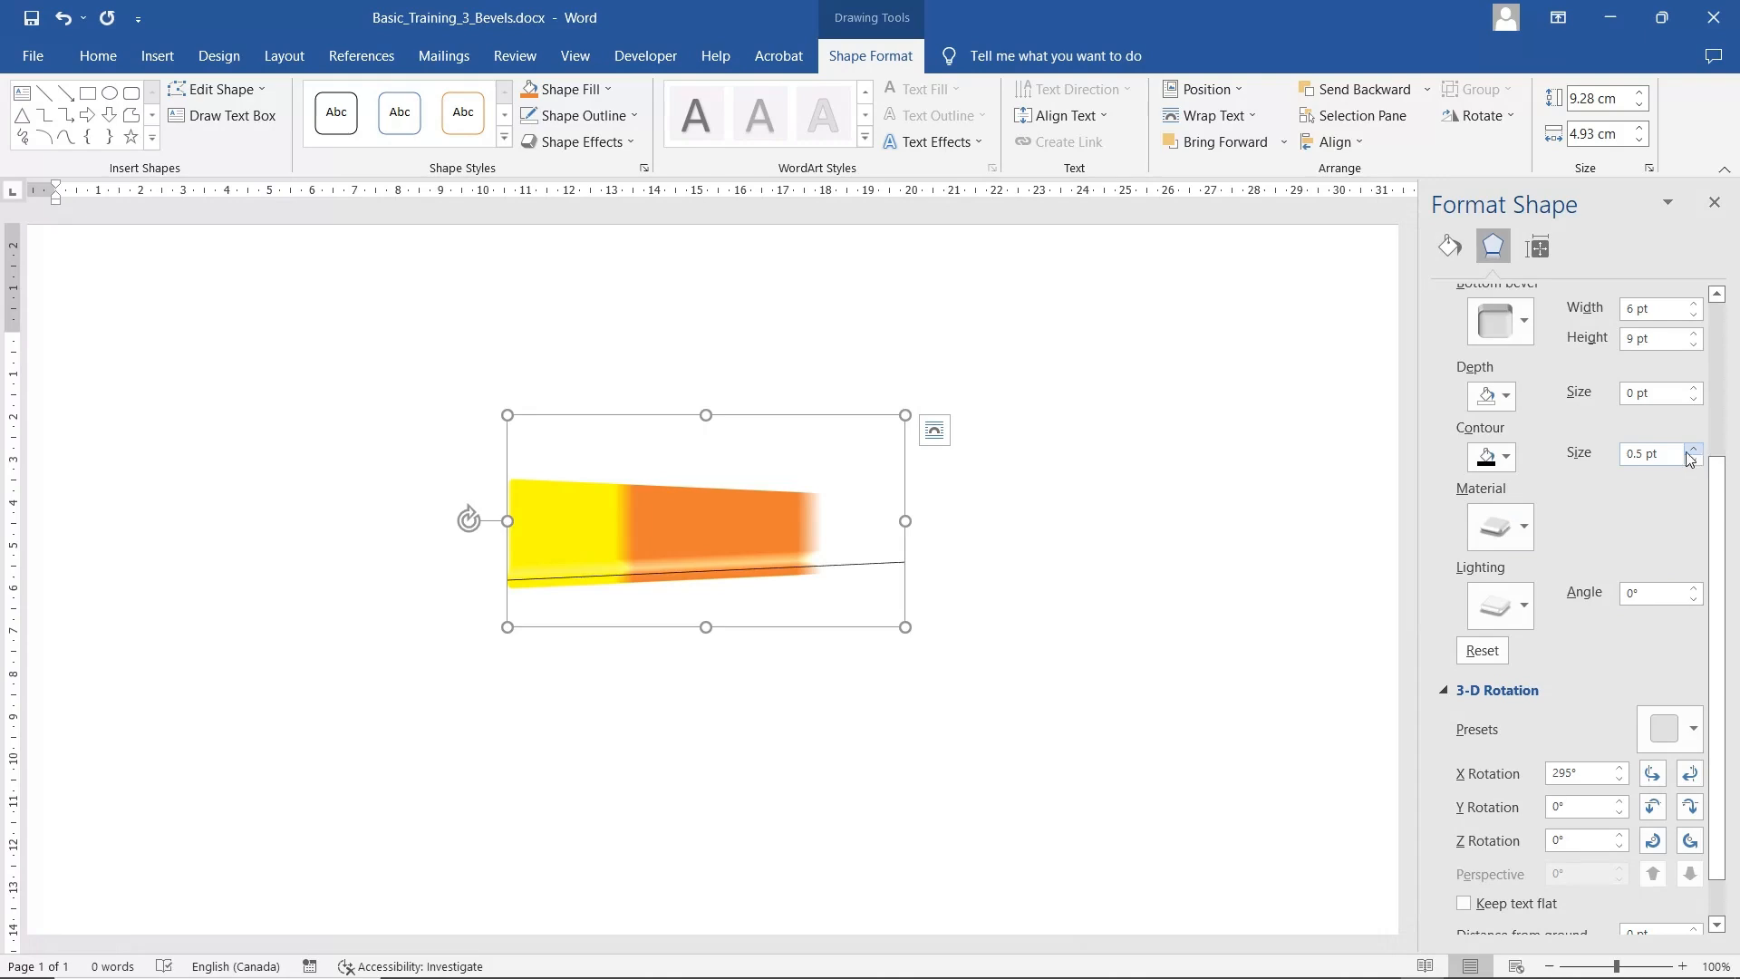
Resize the shape to about 9.09 cm high by 6.02 cm wide and set its contour size to 0 pt.
drag(907, 625, 897, 674)
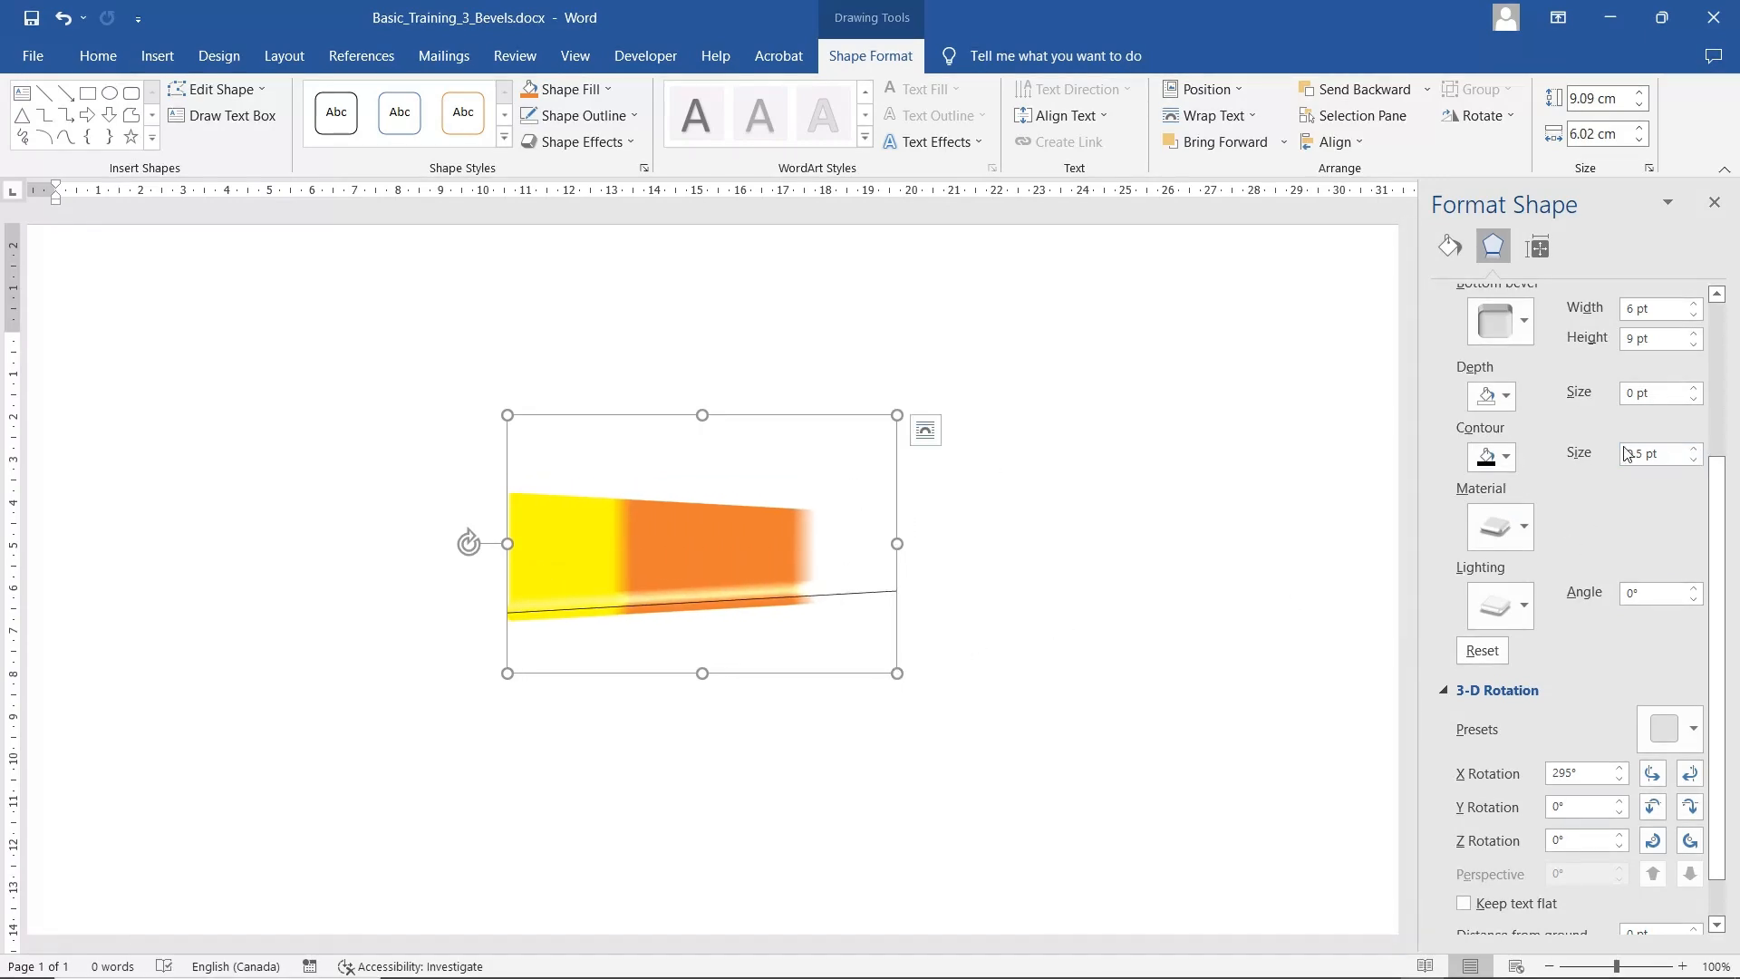
click(1694, 459)
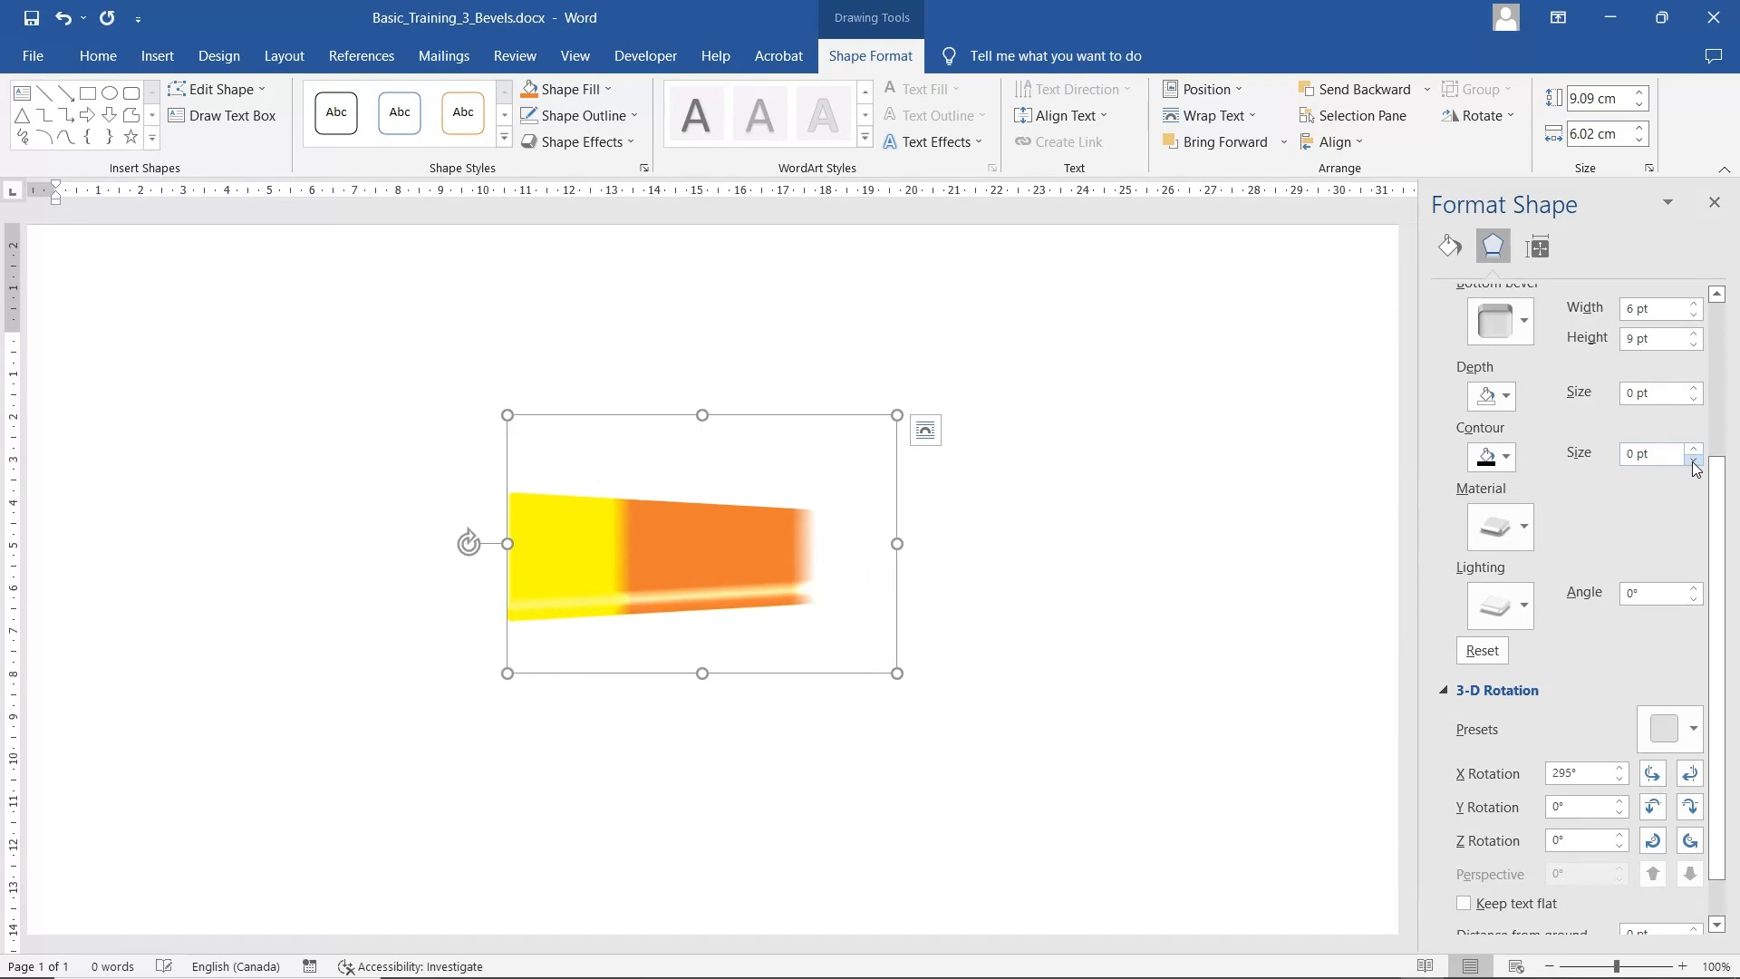
Give the shape a pale gold outline and try the Standard materials Matte and Warm Matte on it.
click(571, 125)
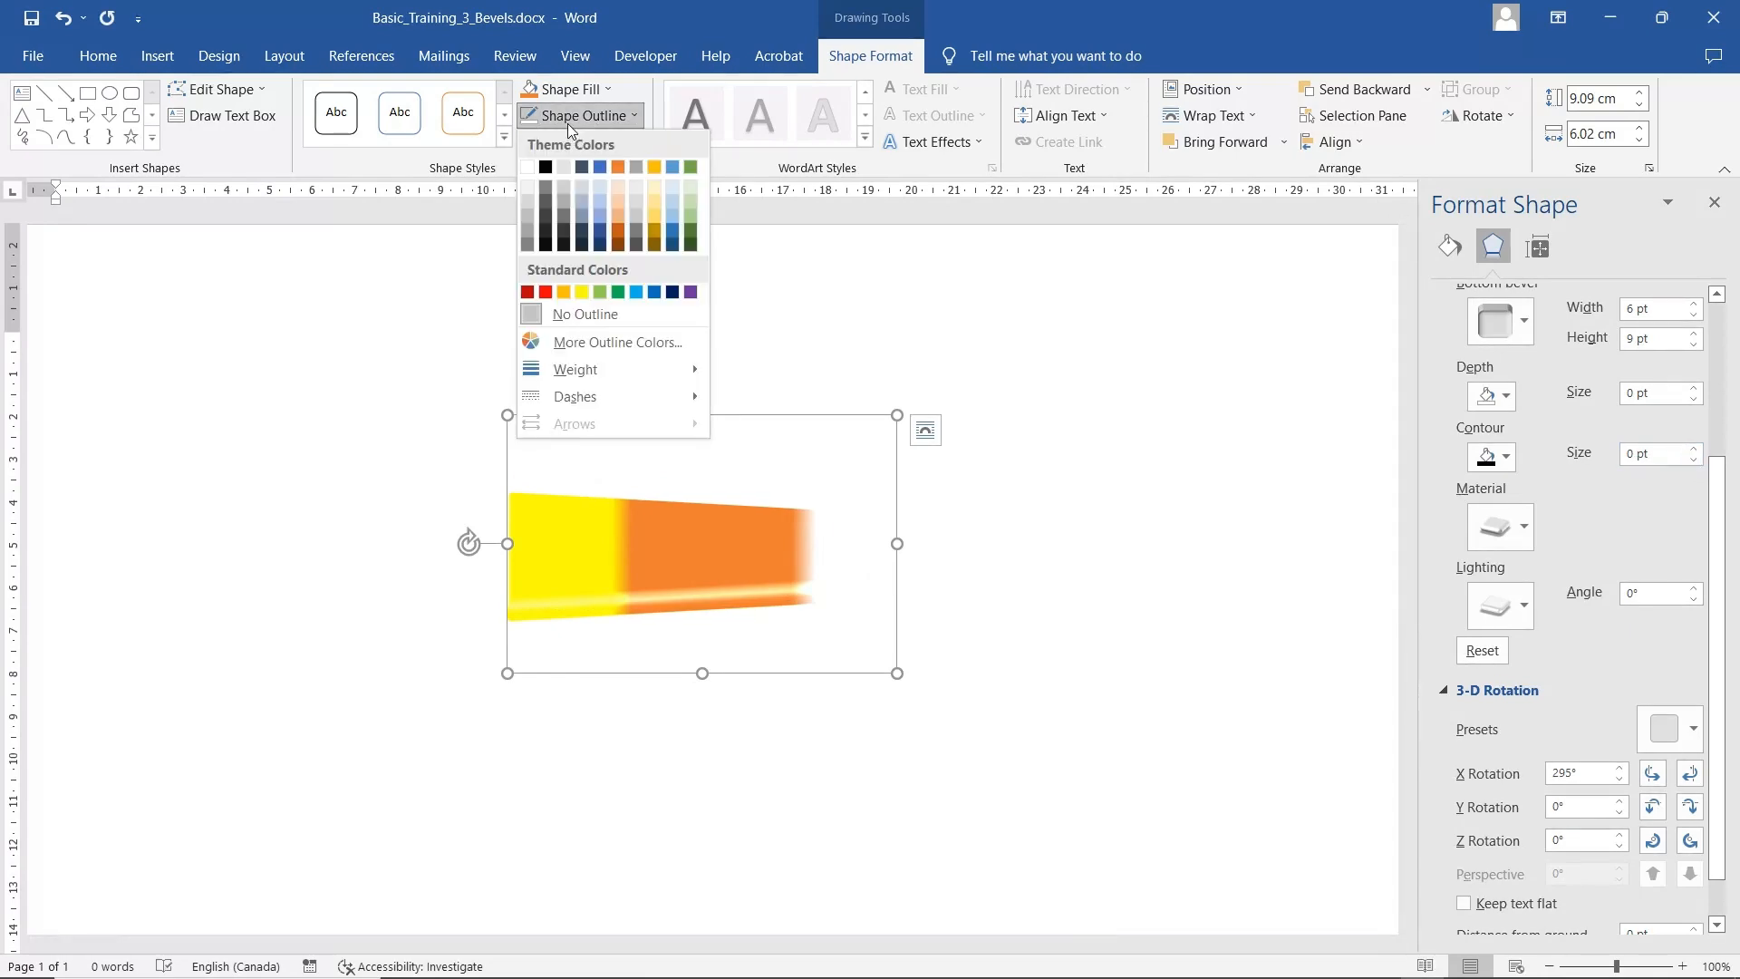
click(657, 190)
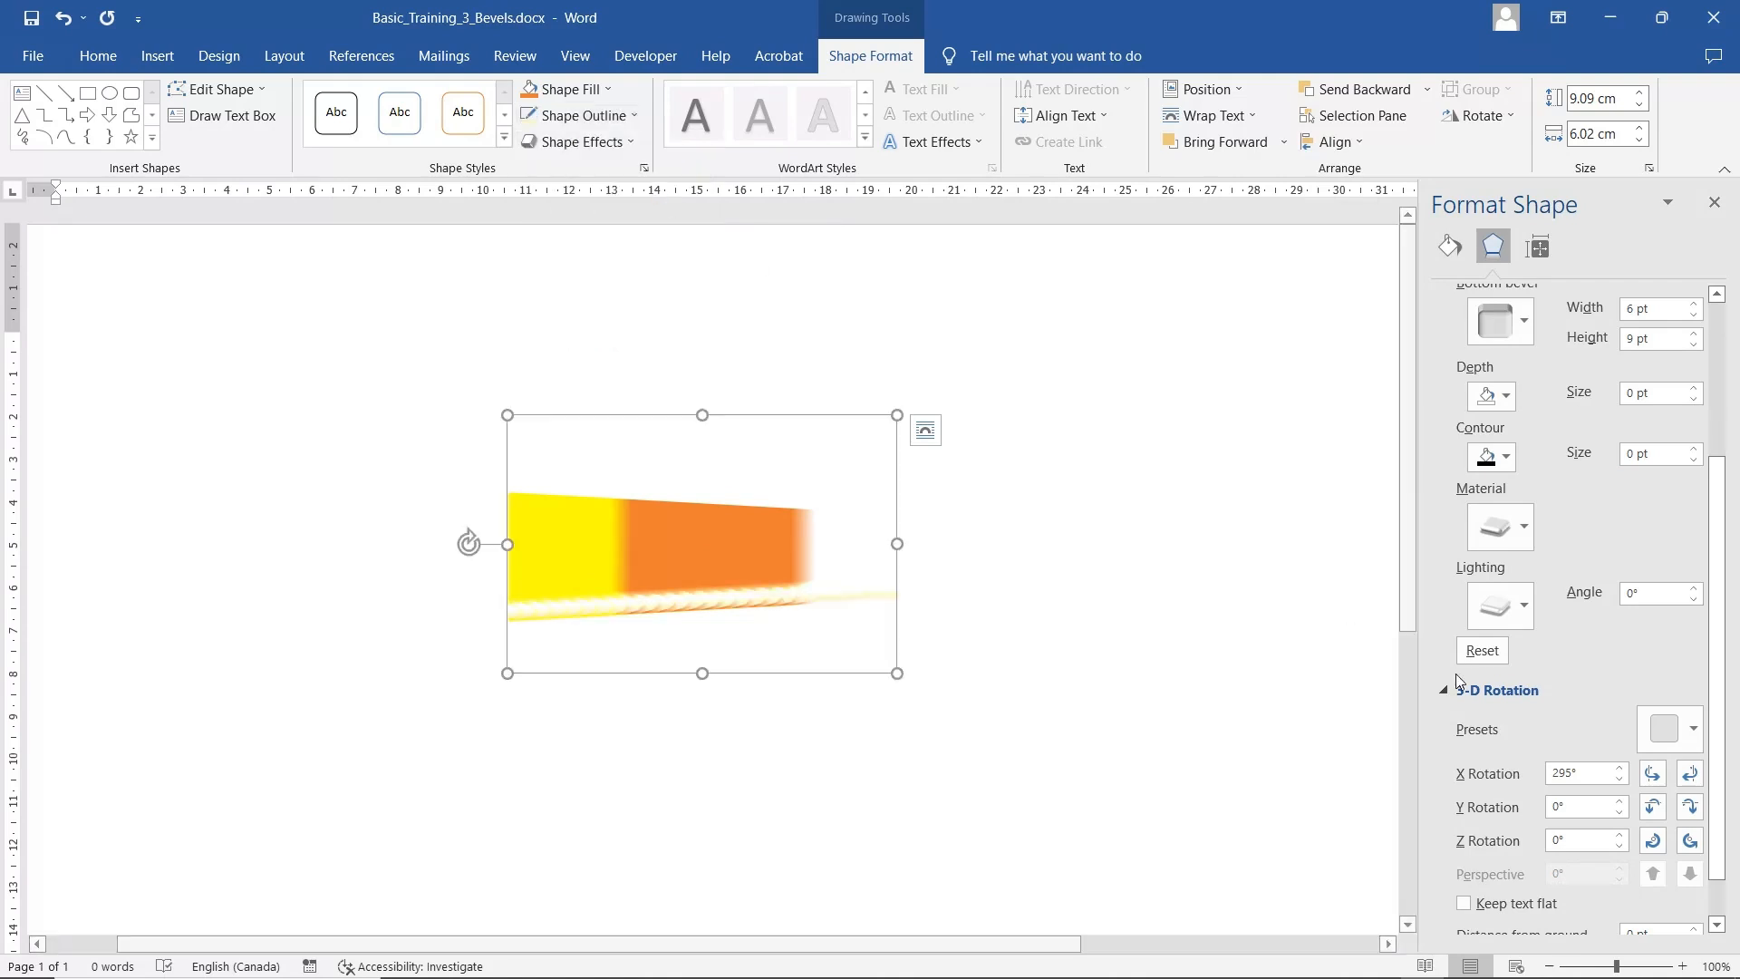
click(1526, 606)
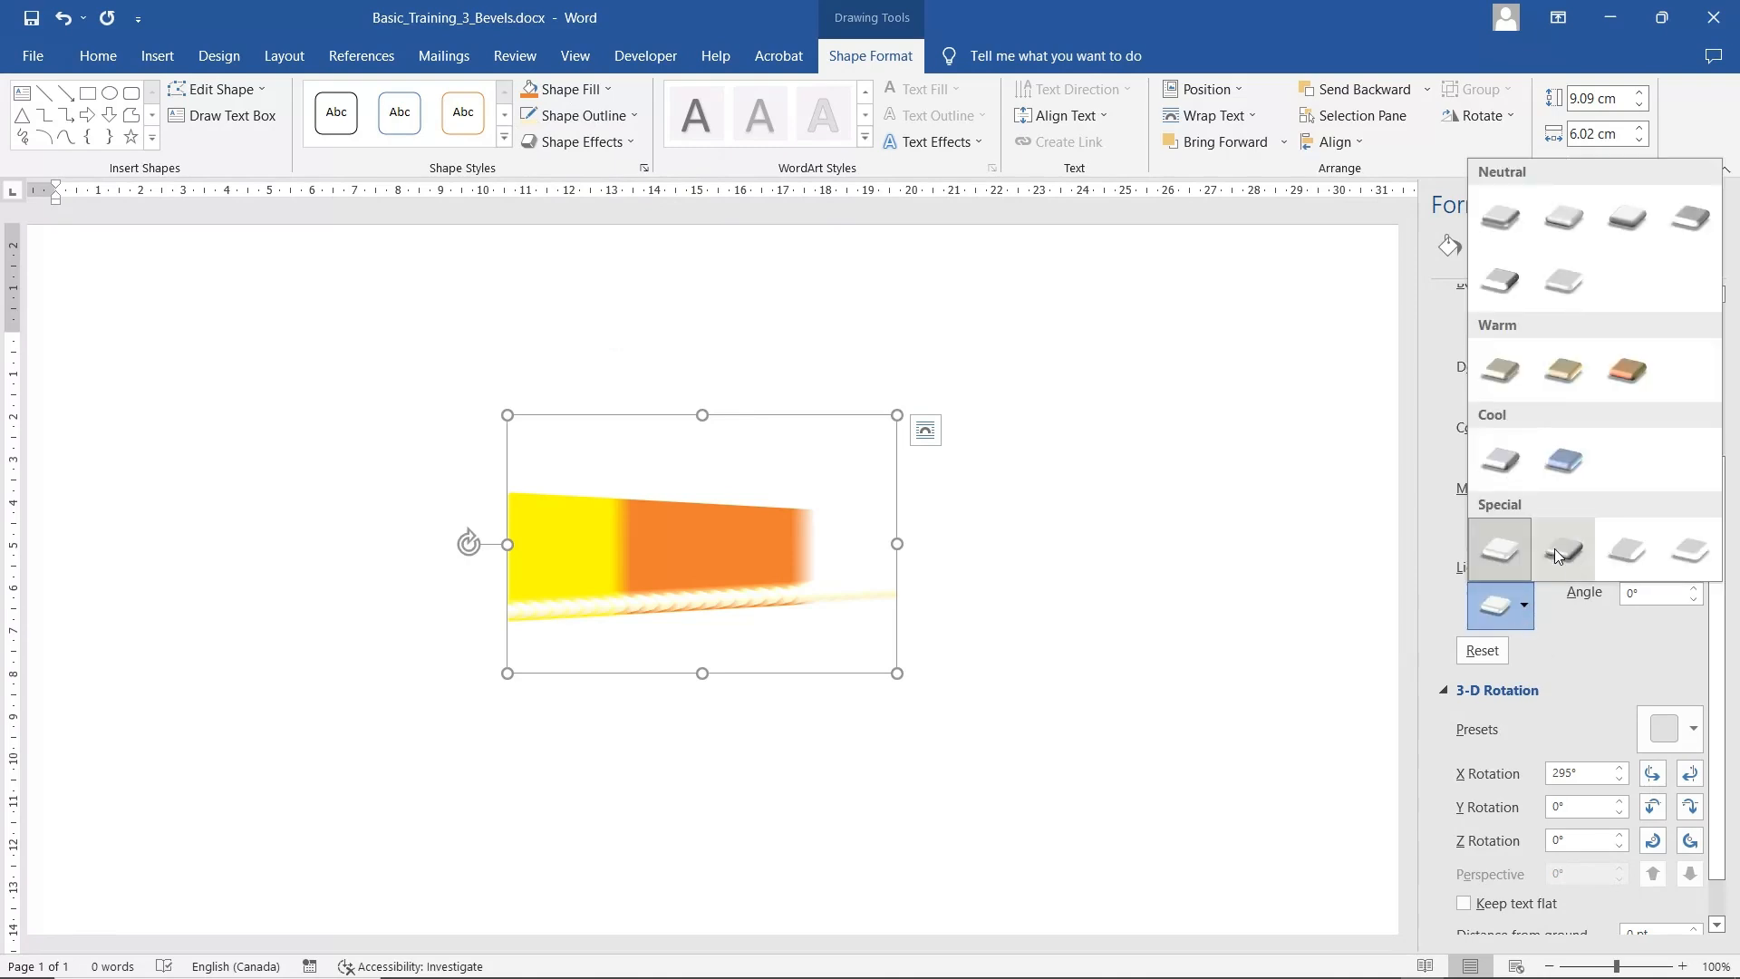
click(1528, 614)
click(1517, 531)
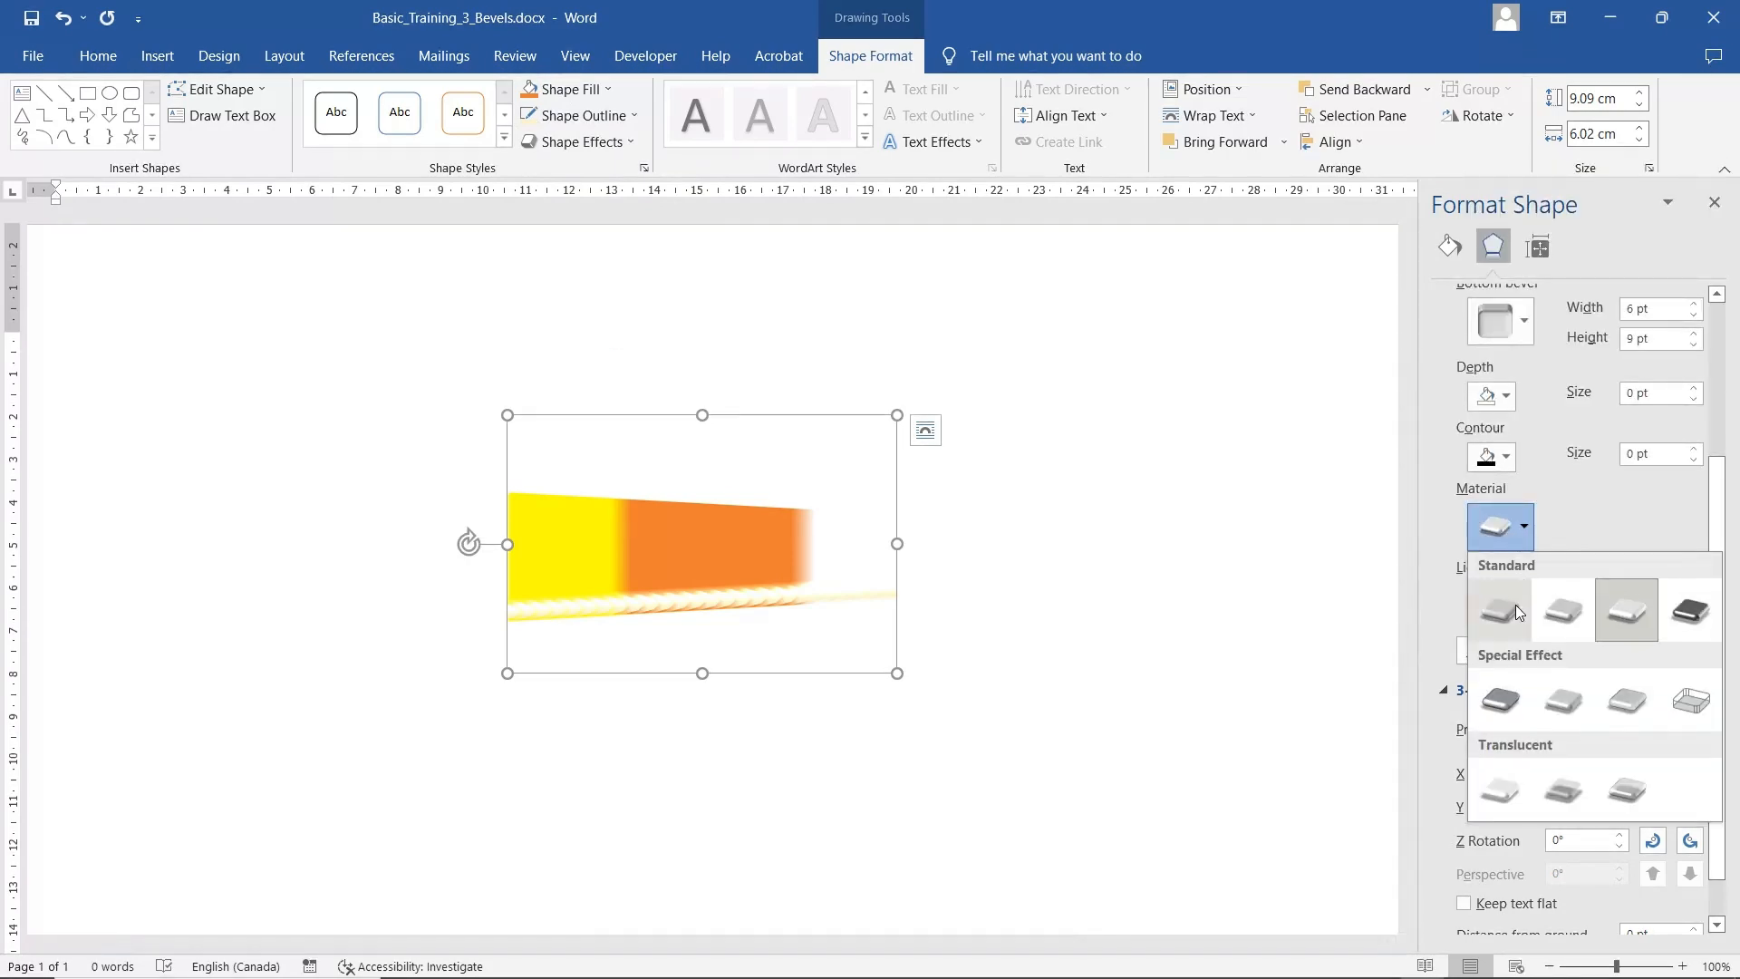
click(1515, 615)
click(1526, 527)
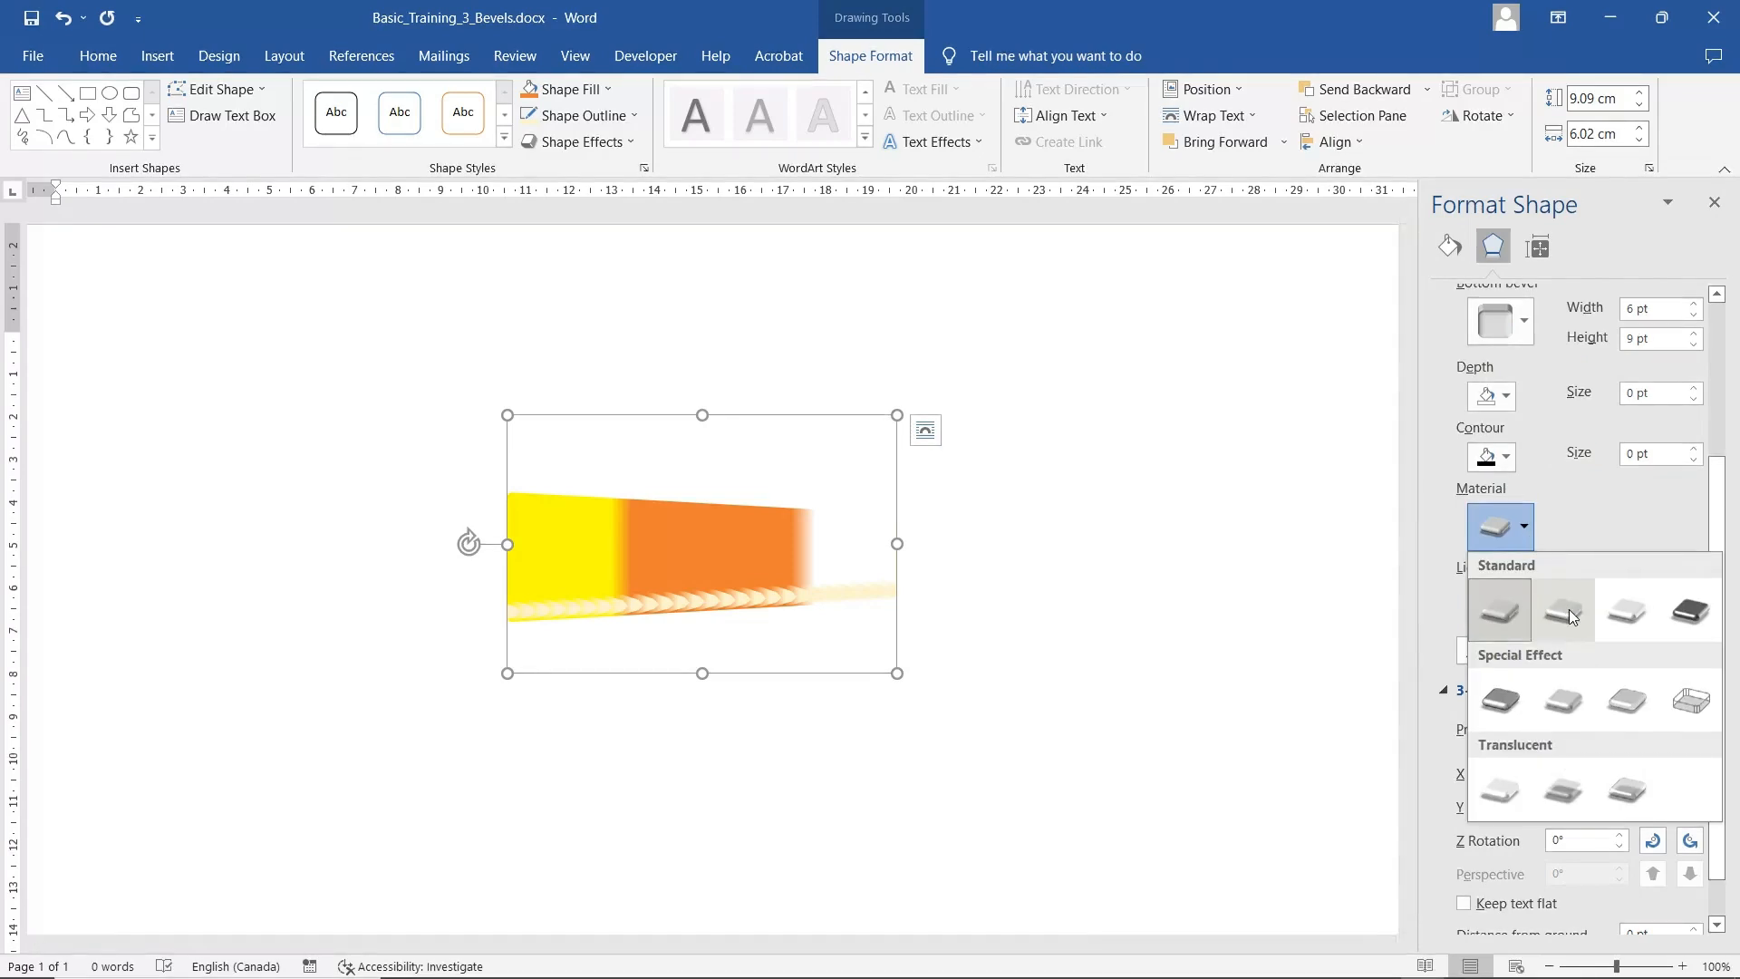
click(1567, 608)
Set the shape's material to the Special Effect Soft Edge and remove its outline.
click(1526, 528)
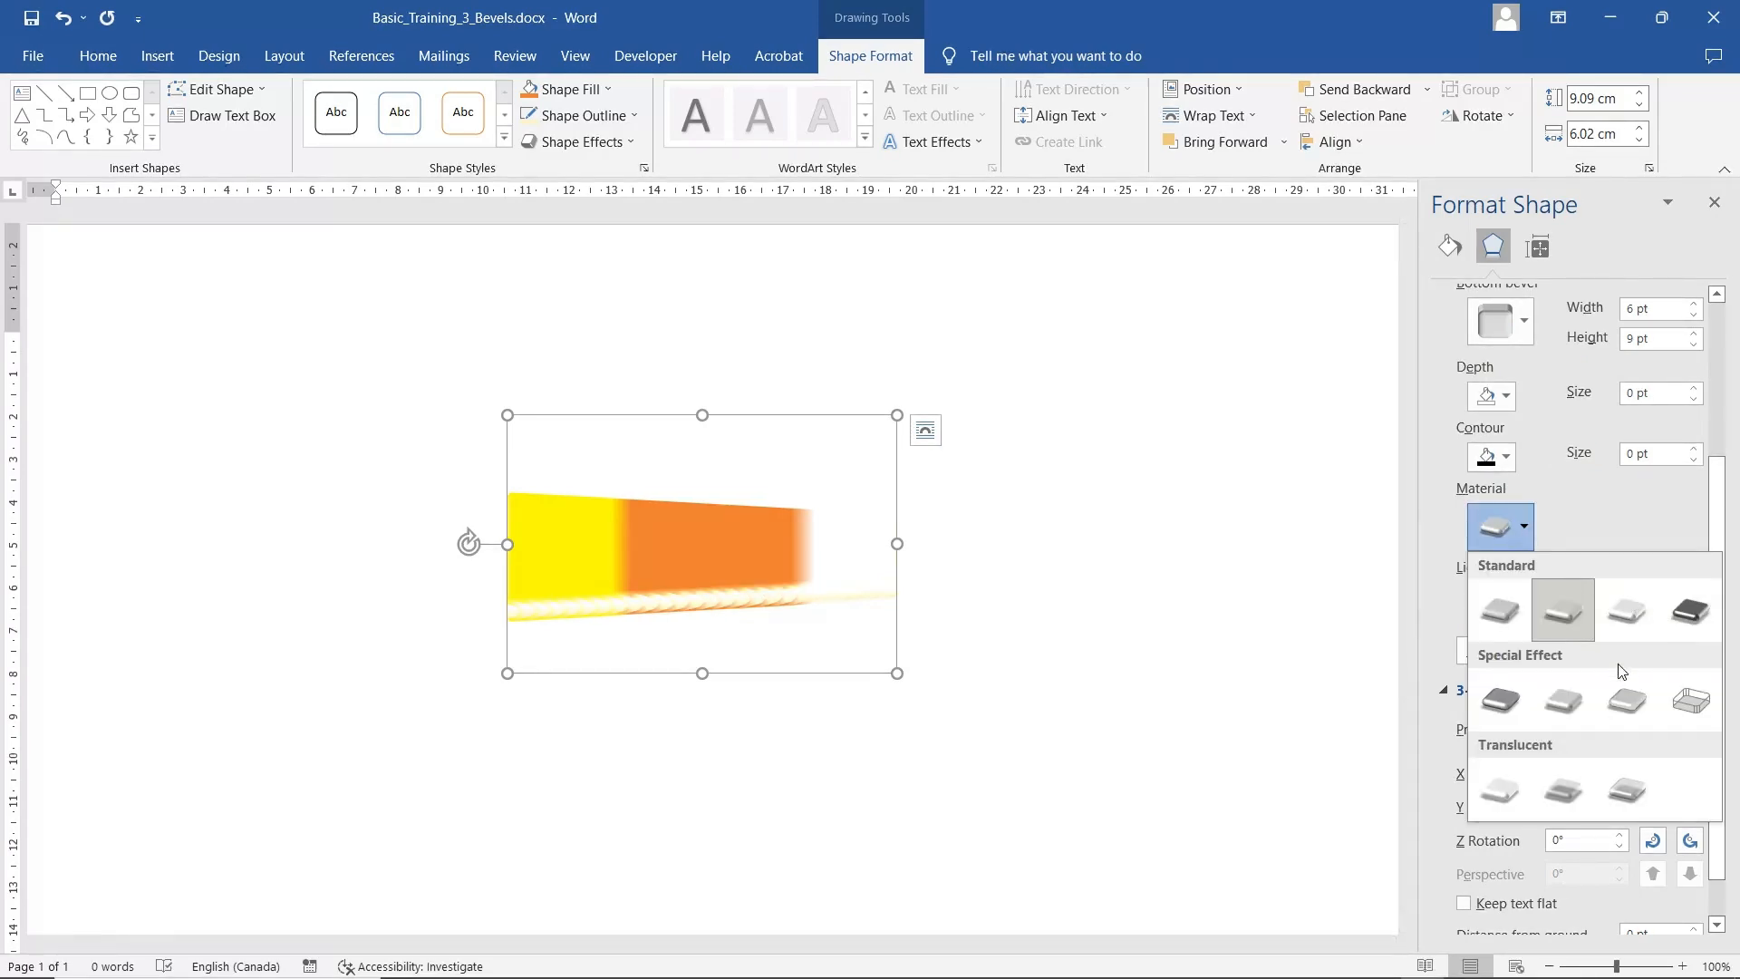
click(1574, 707)
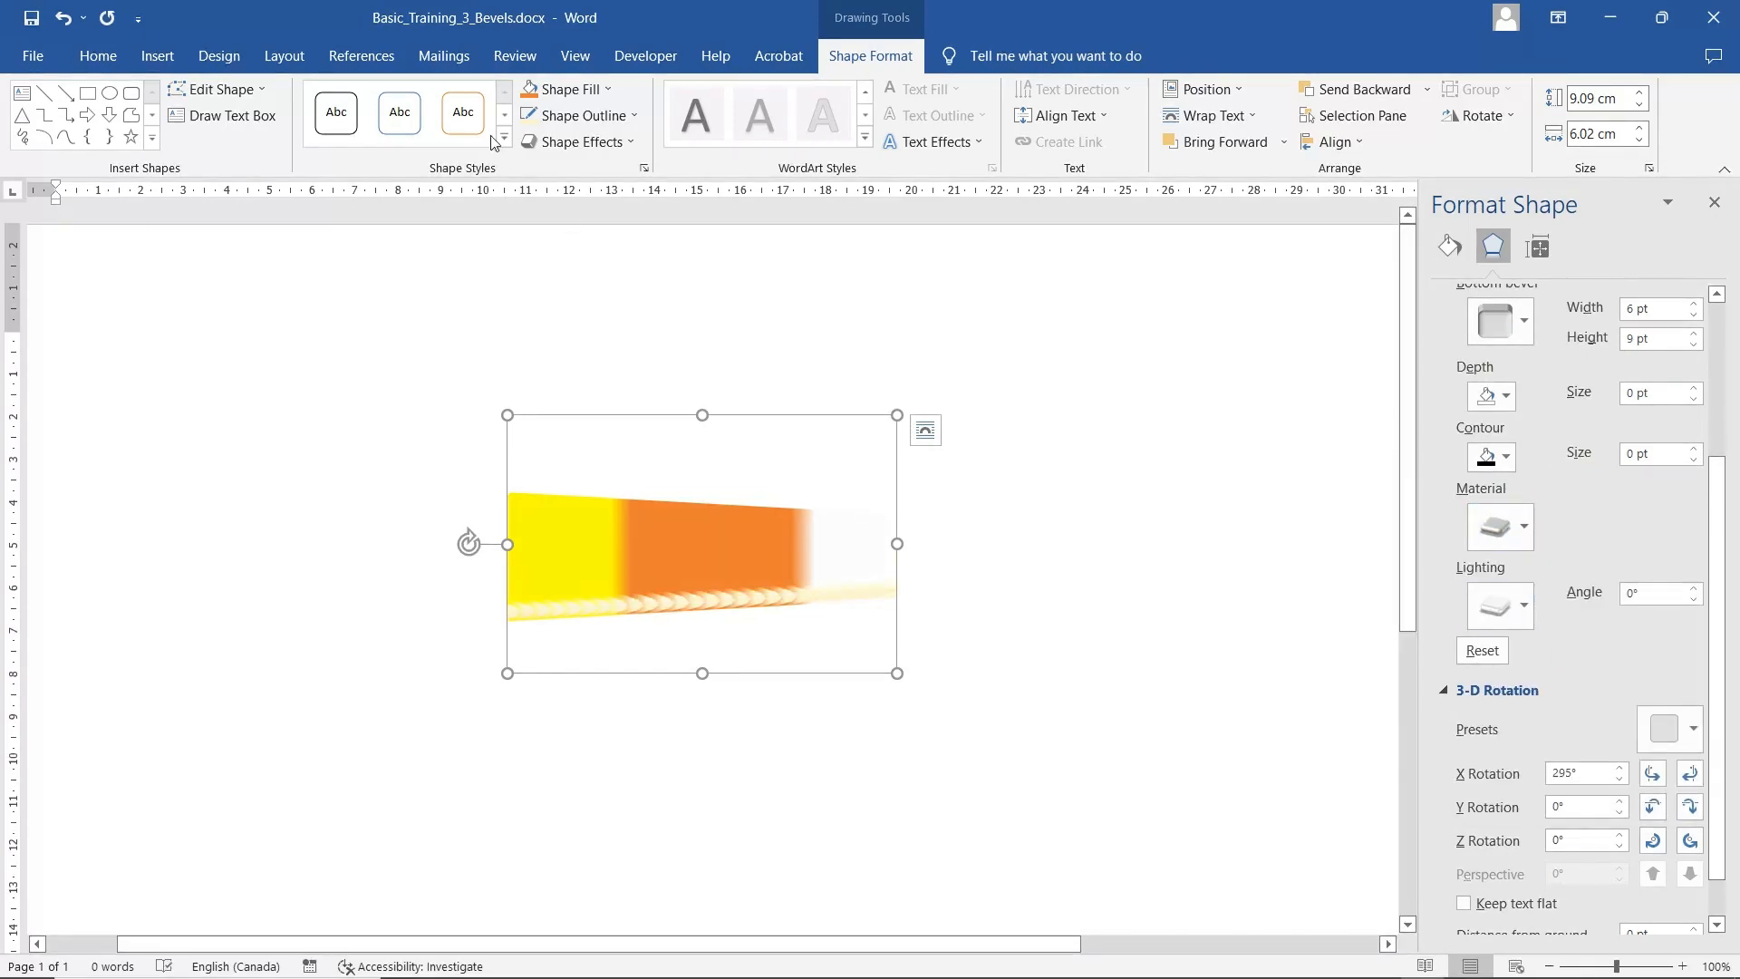
click(565, 116)
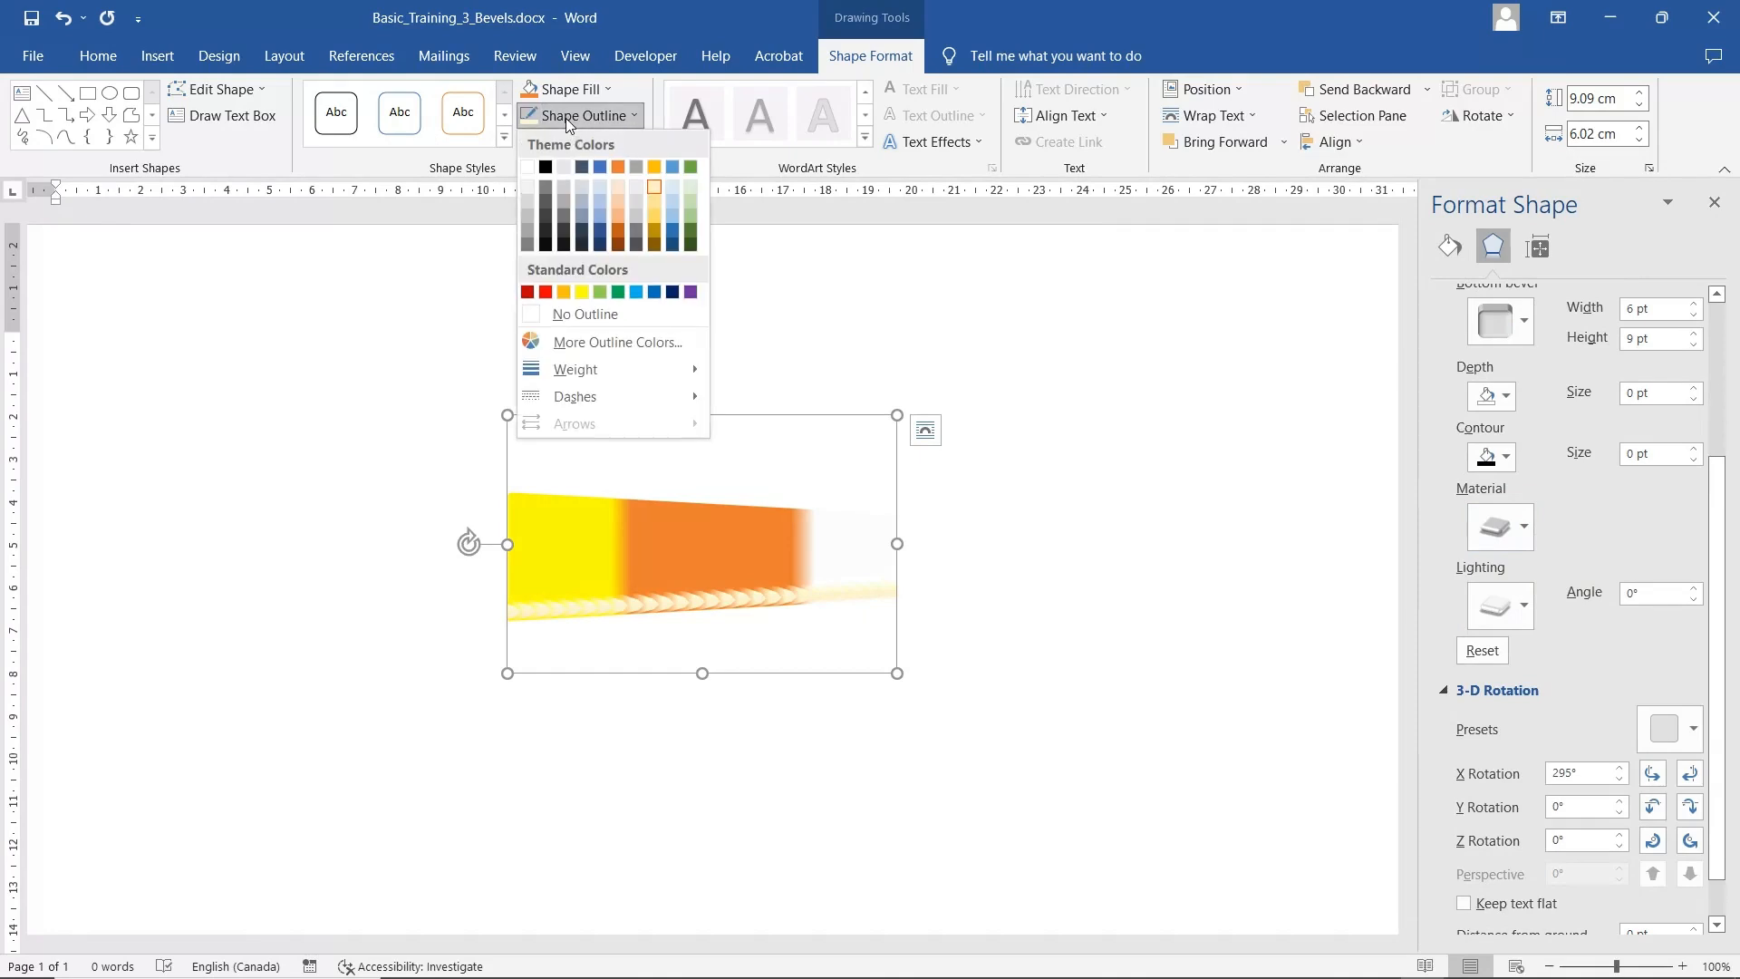
click(595, 313)
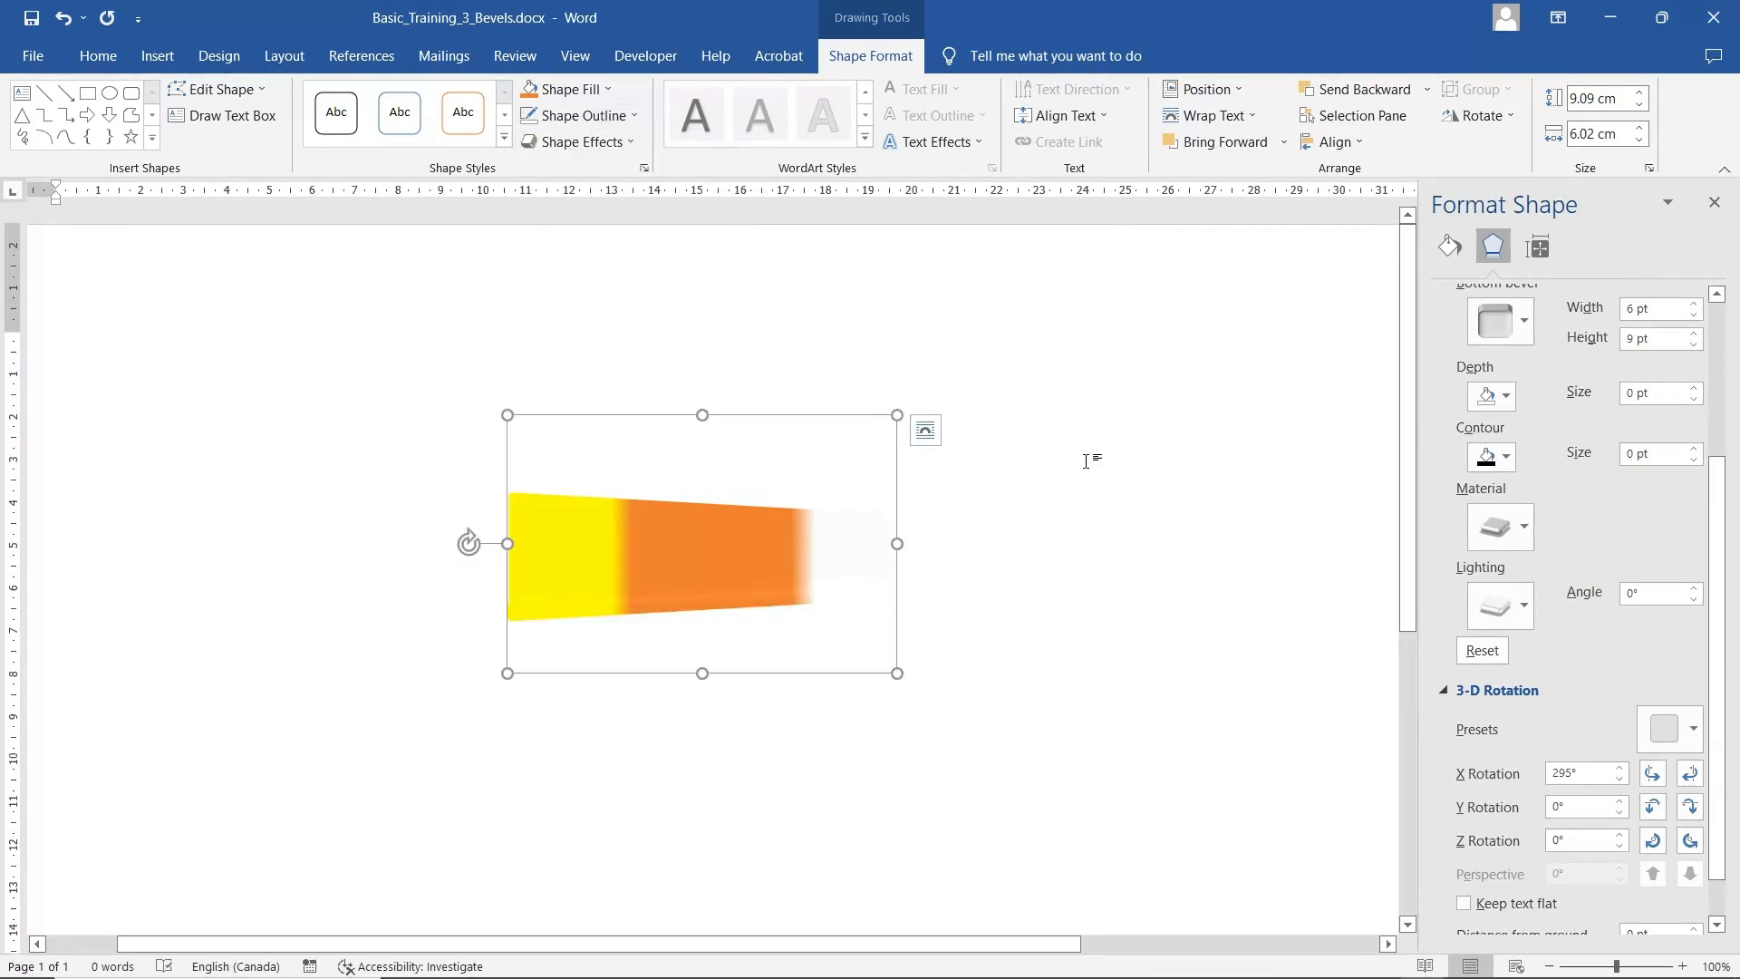
Set the shape's lighting angle to 10° and add an outer shadow preset that falls below the shape.
click(1694, 588)
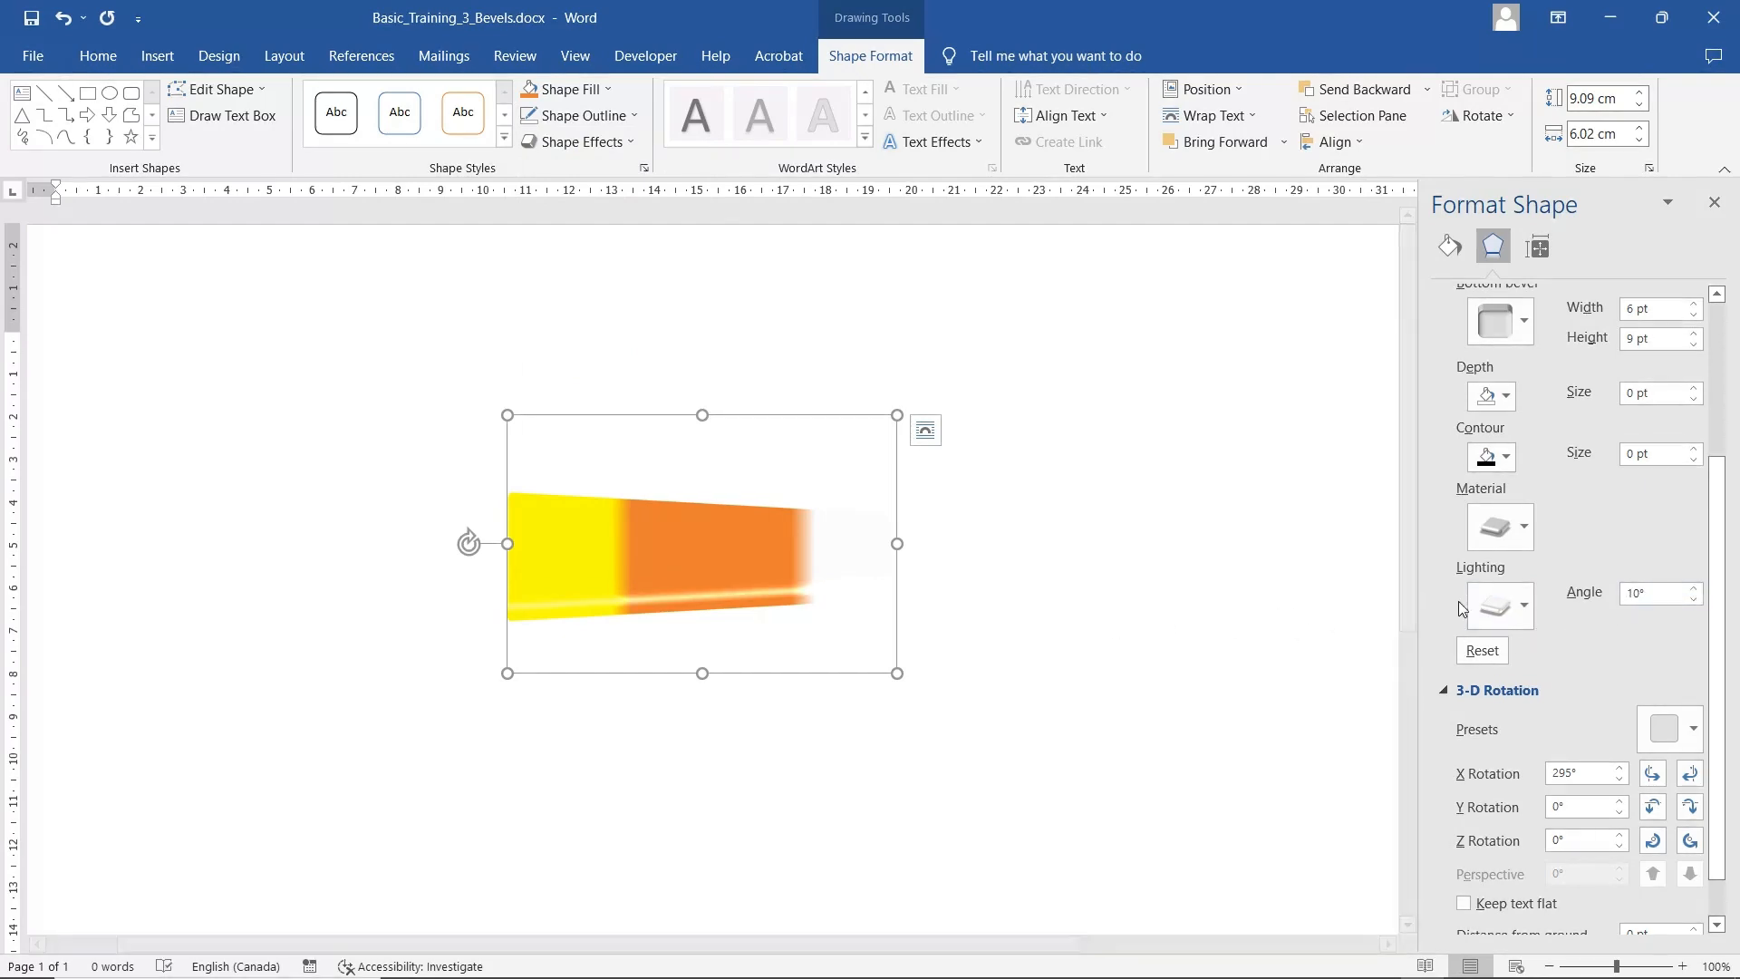
click(574, 144)
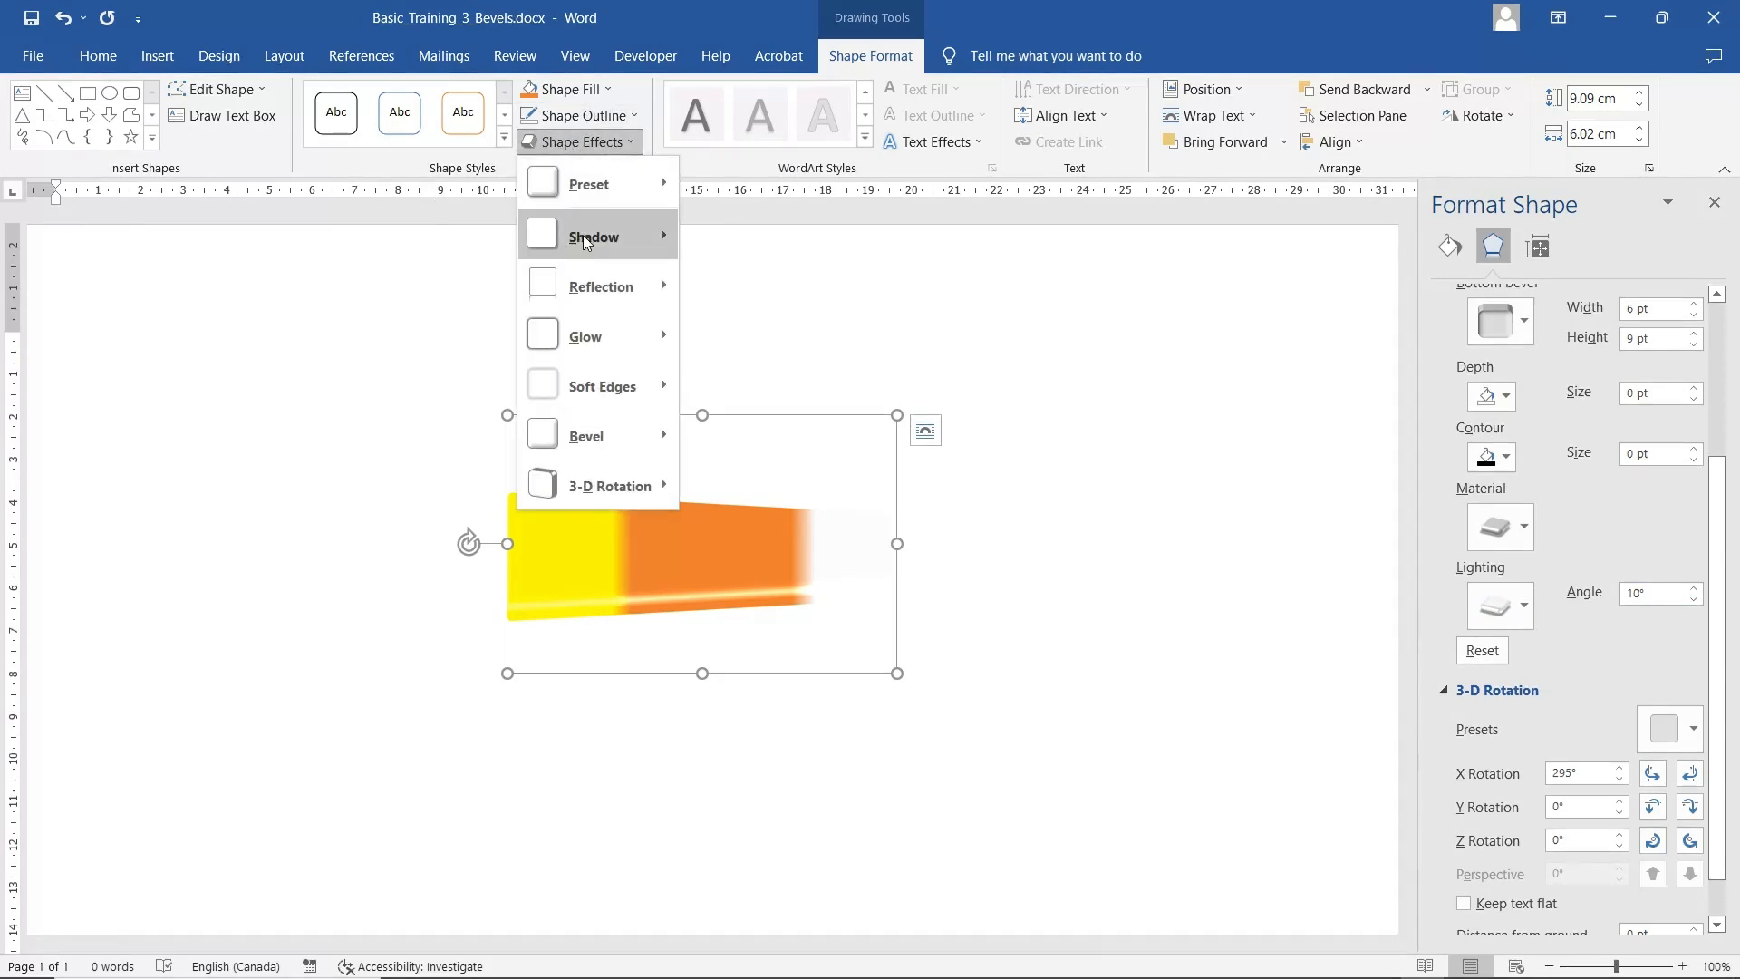
mouse_move(584, 236)
click(781, 357)
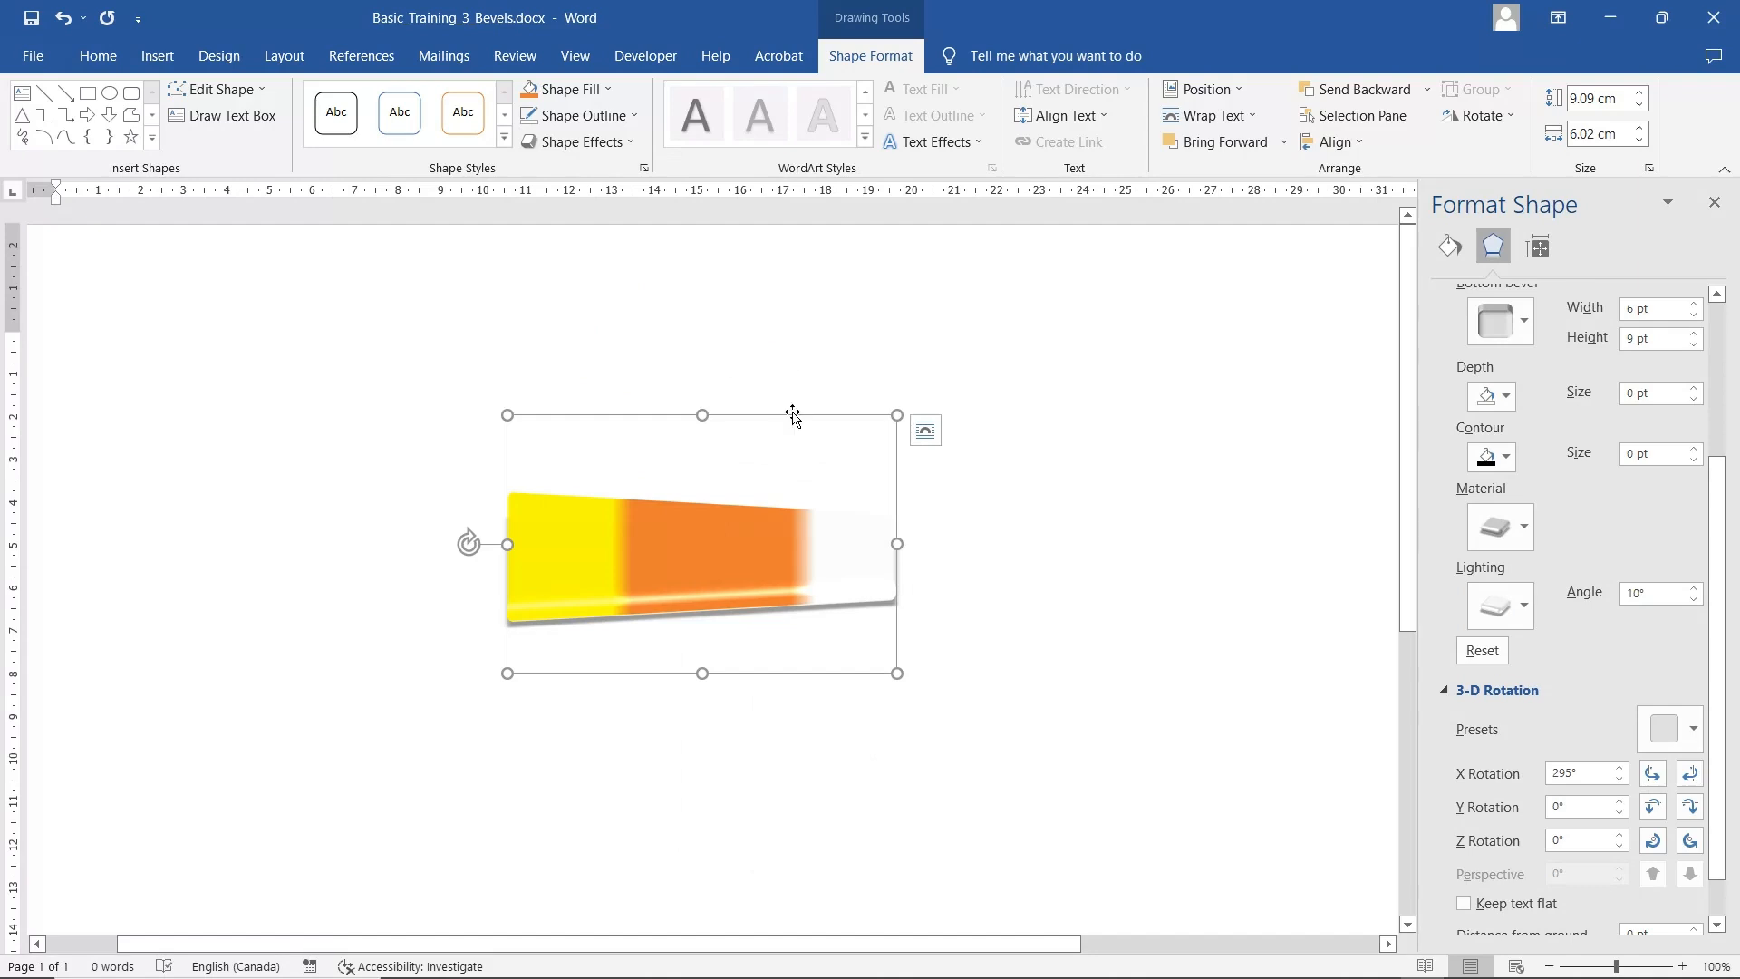
Set the shape's Y rotation to 345°.
scroll(1533, 774, down, 1)
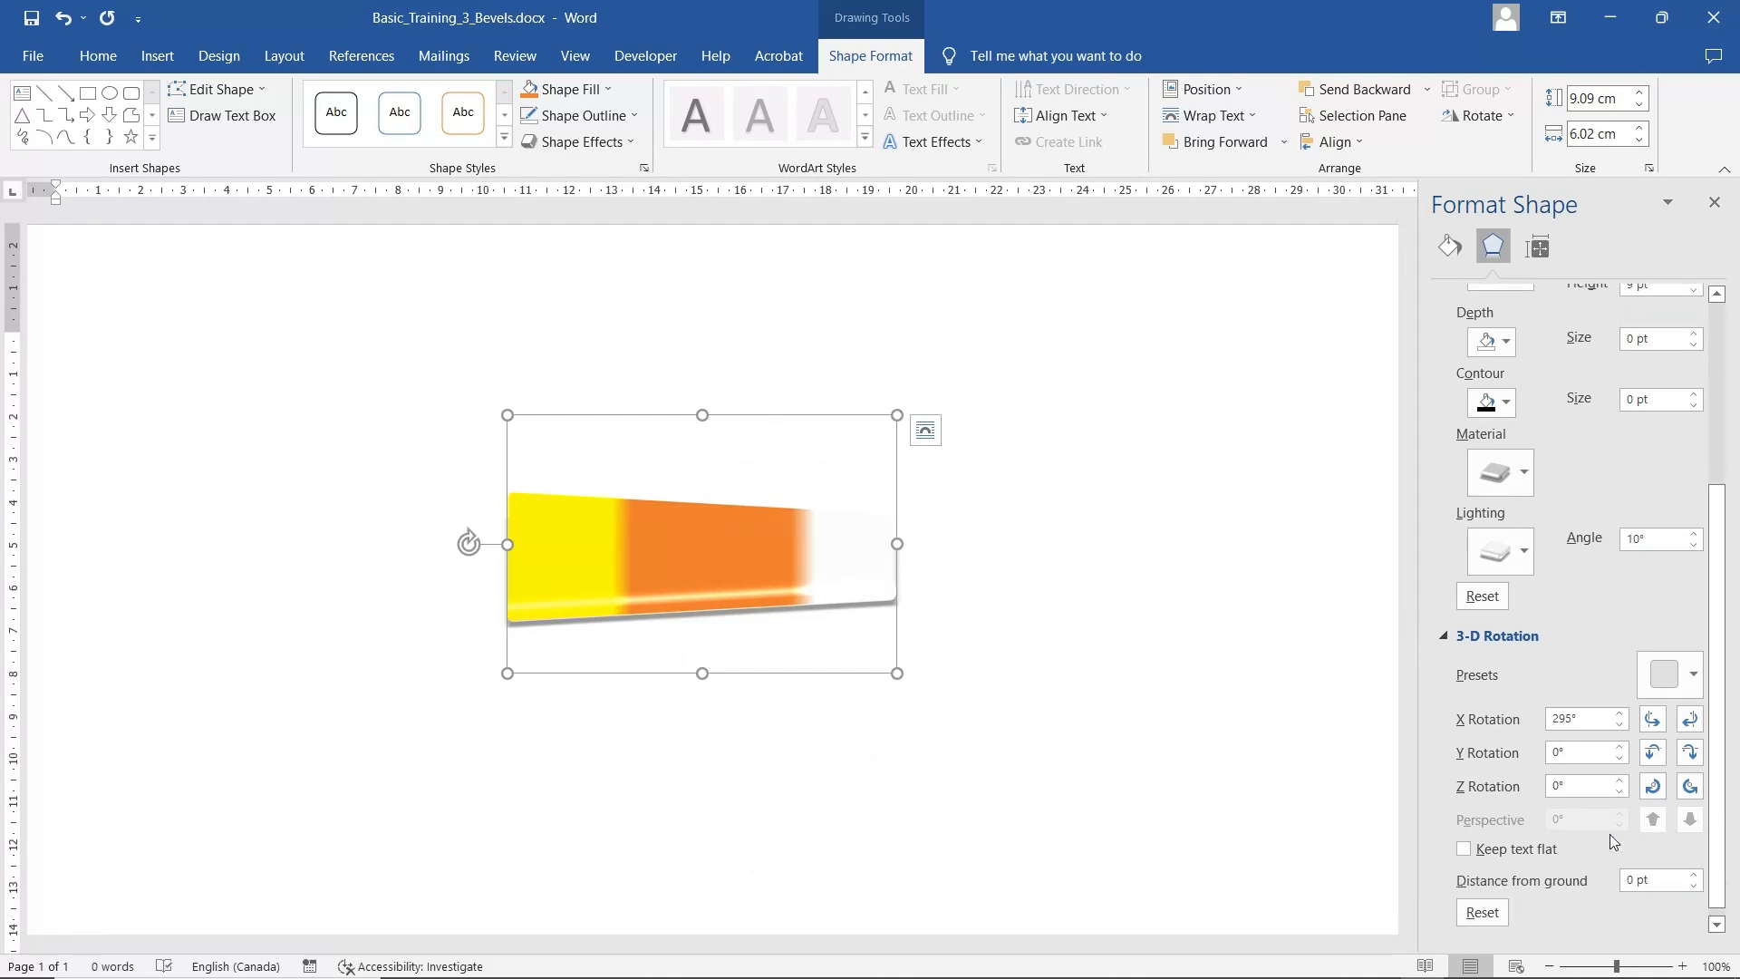
click(1691, 752)
click(1692, 752)
click(1691, 754)
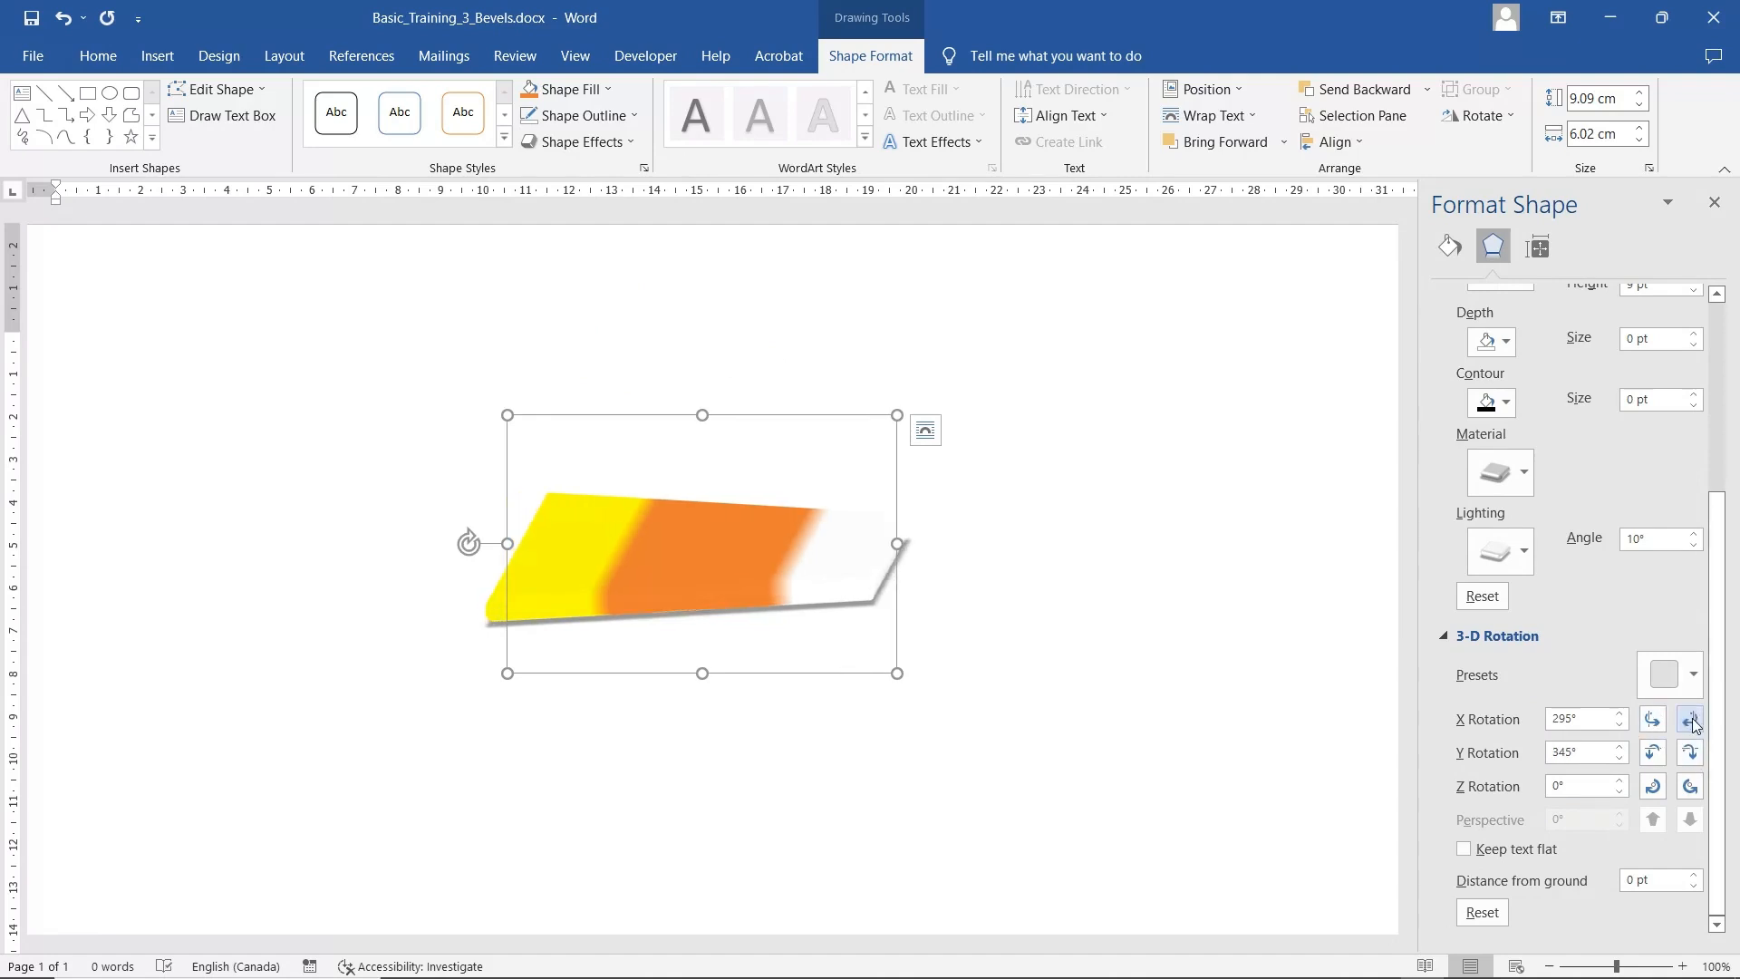
Try turning the shape further about its X axis, and return its X rotation to 295°.
click(1691, 720)
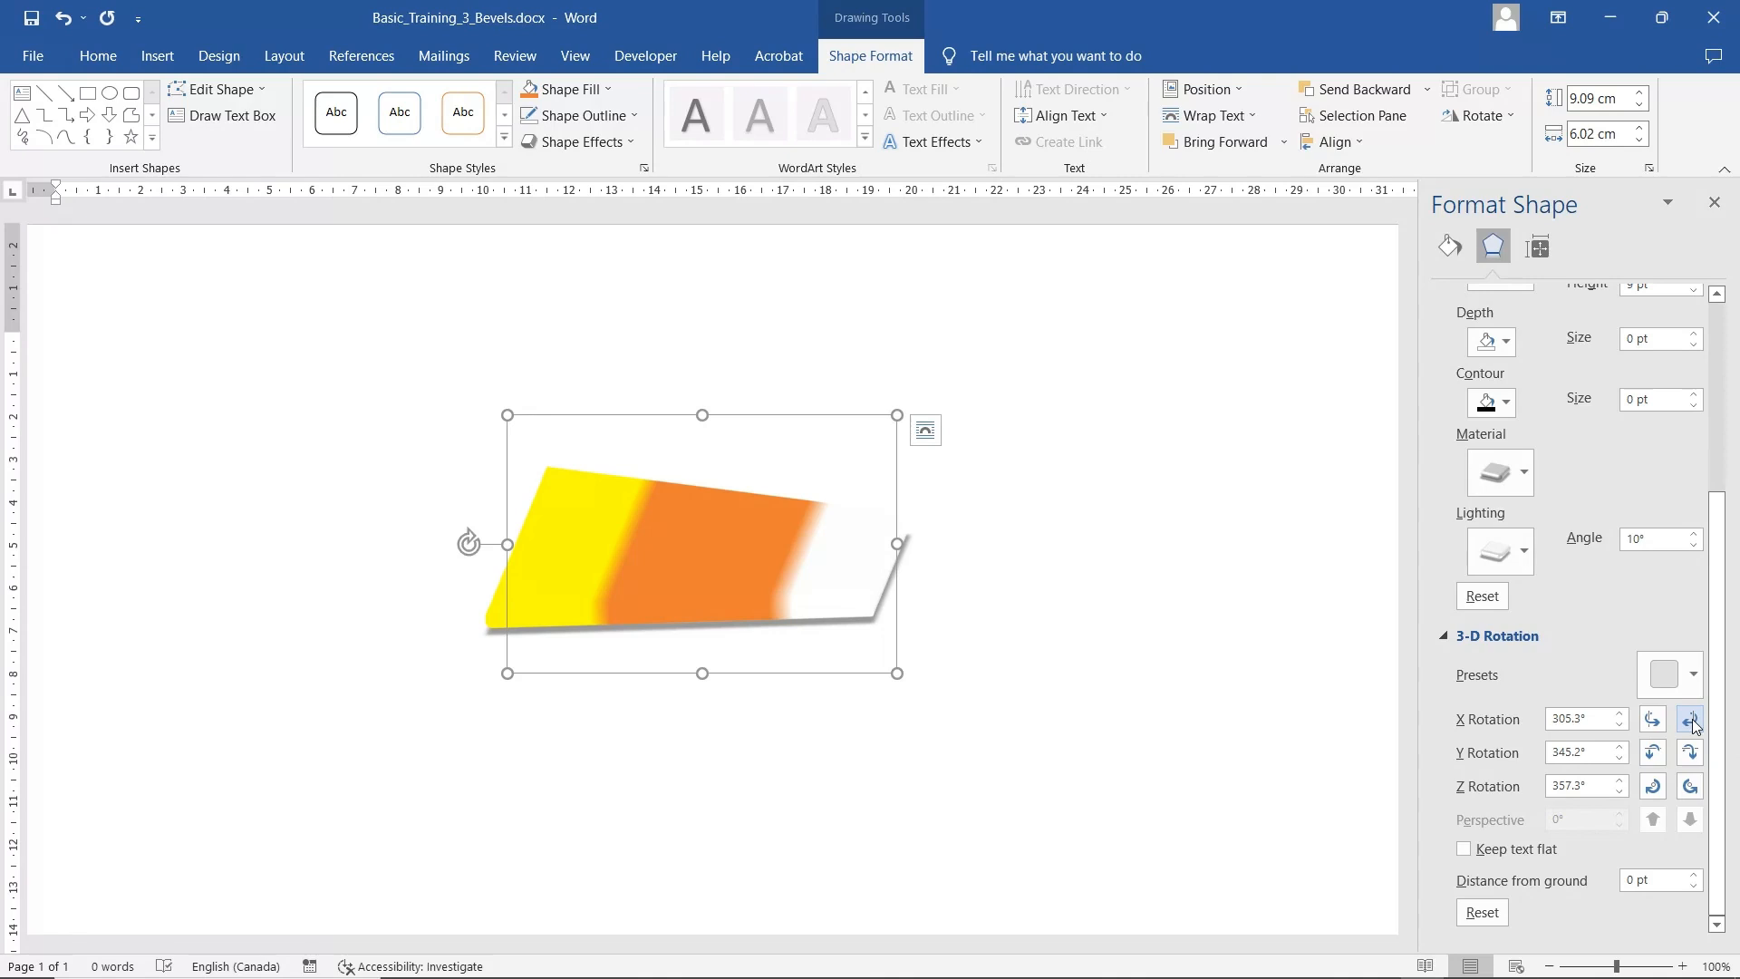
click(1661, 728)
click(1661, 729)
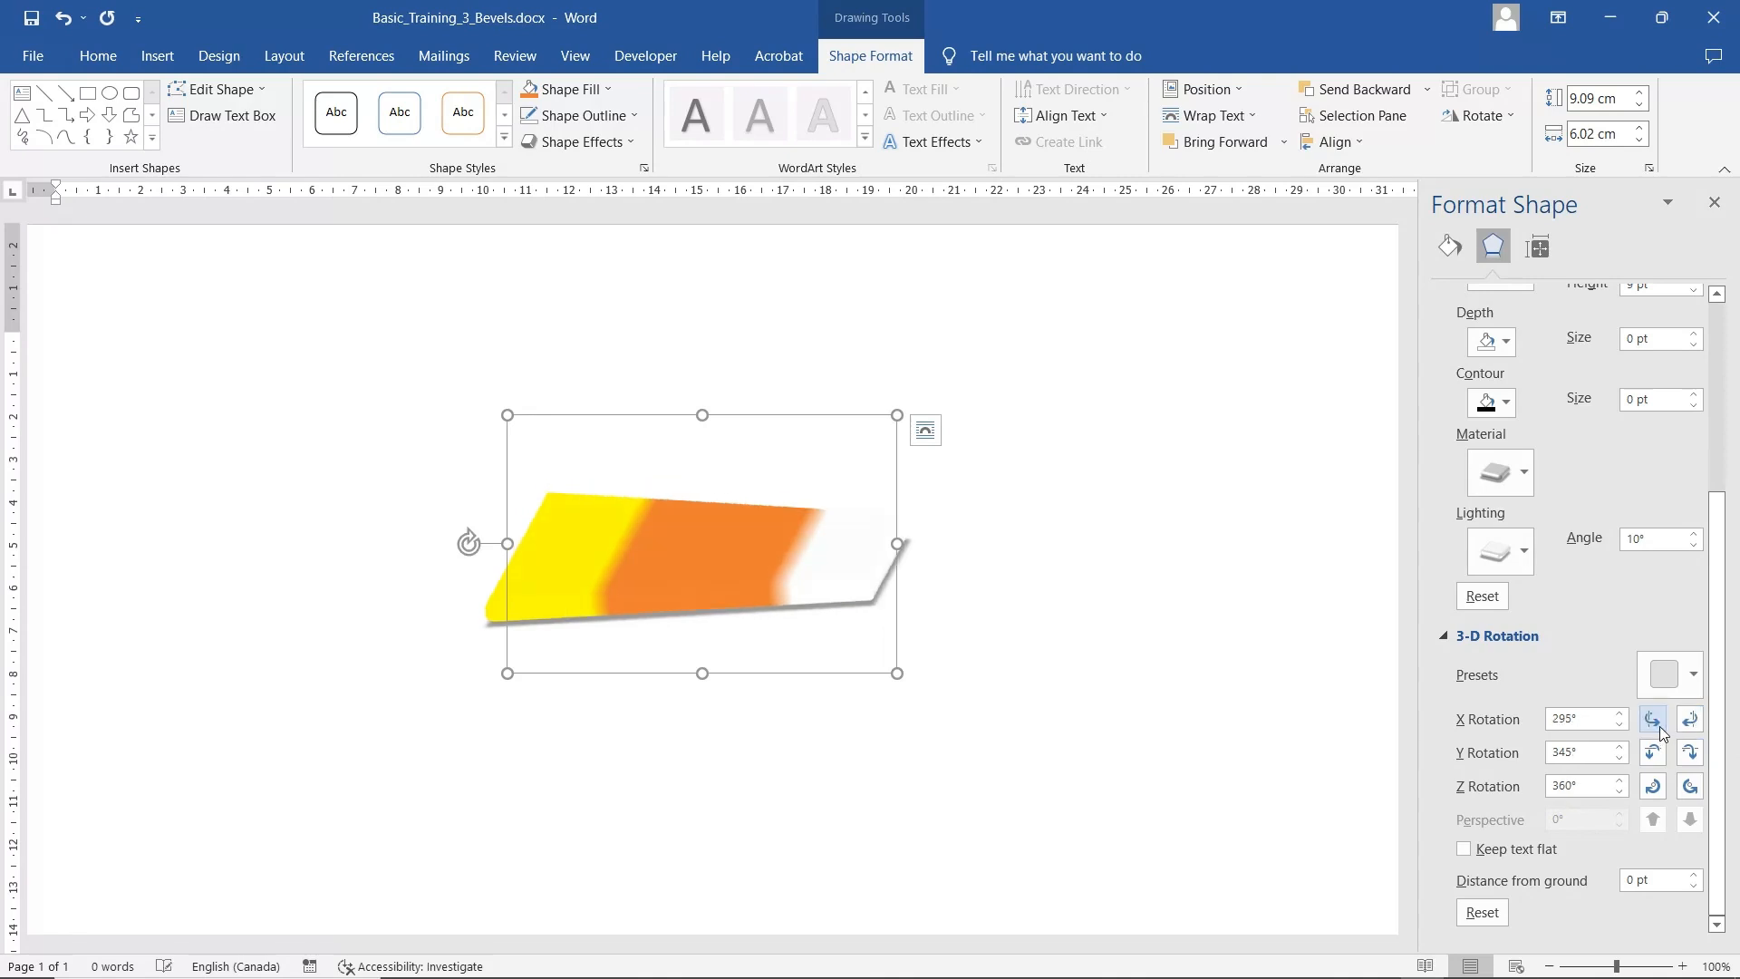
Try a white contour up to 2 pt on the shape and return the contour size to 0 pt.
click(1507, 405)
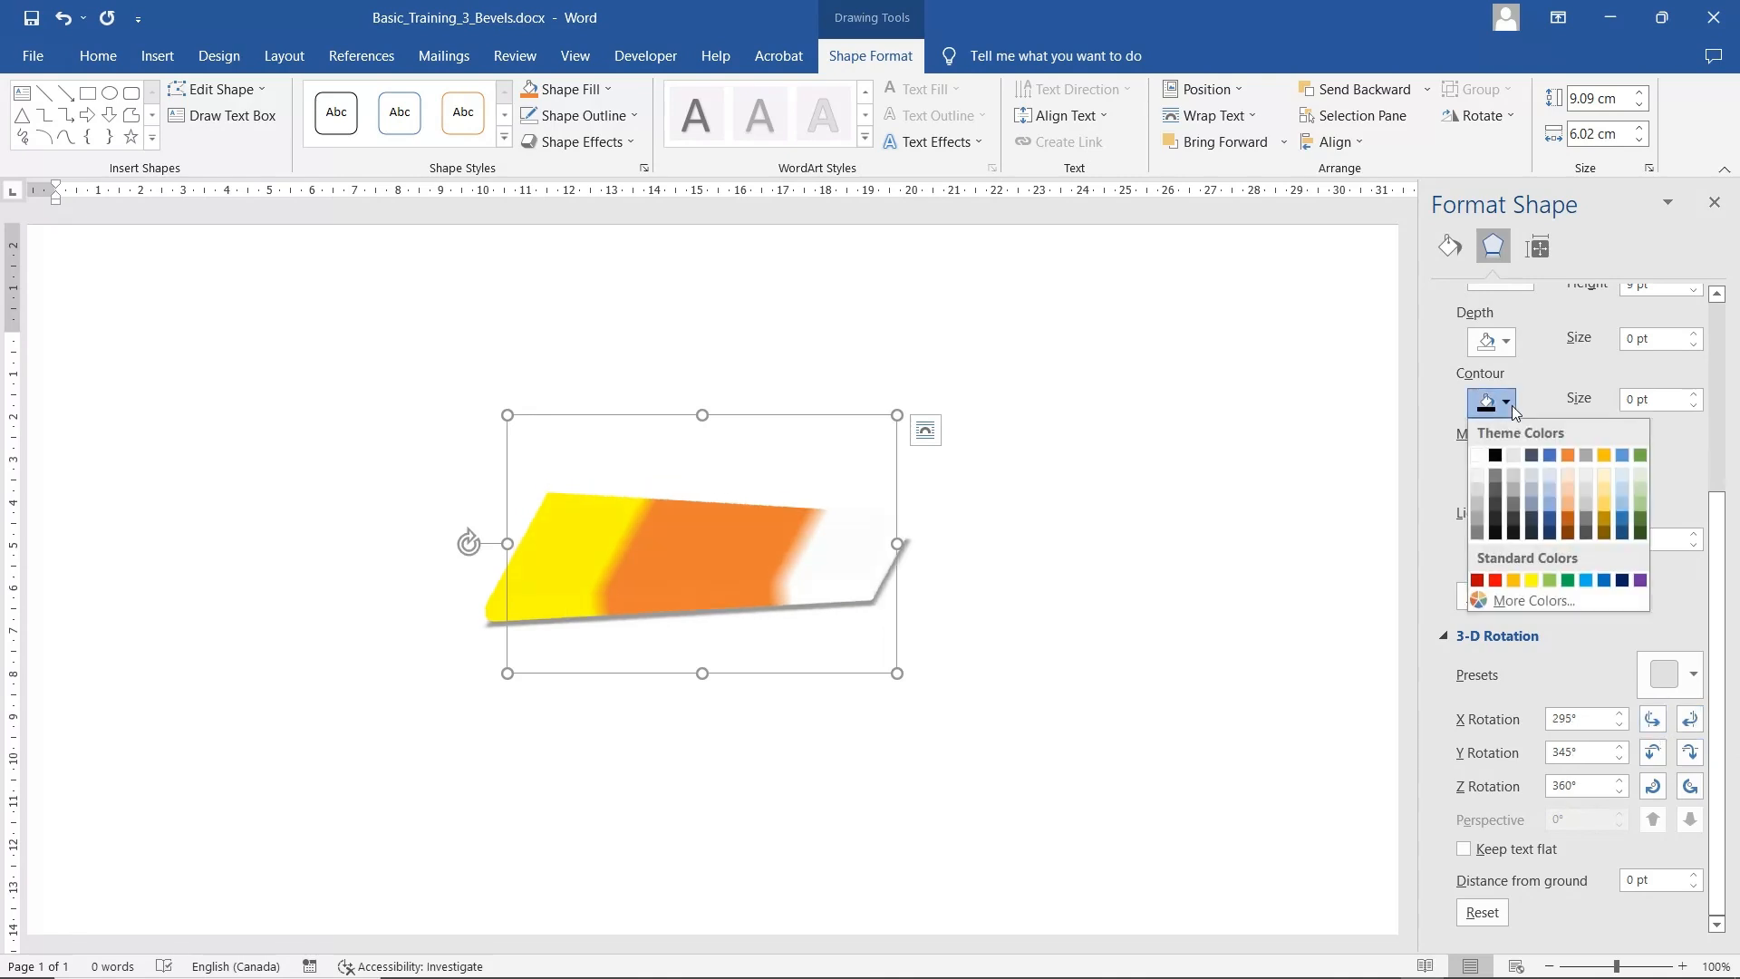
click(1483, 462)
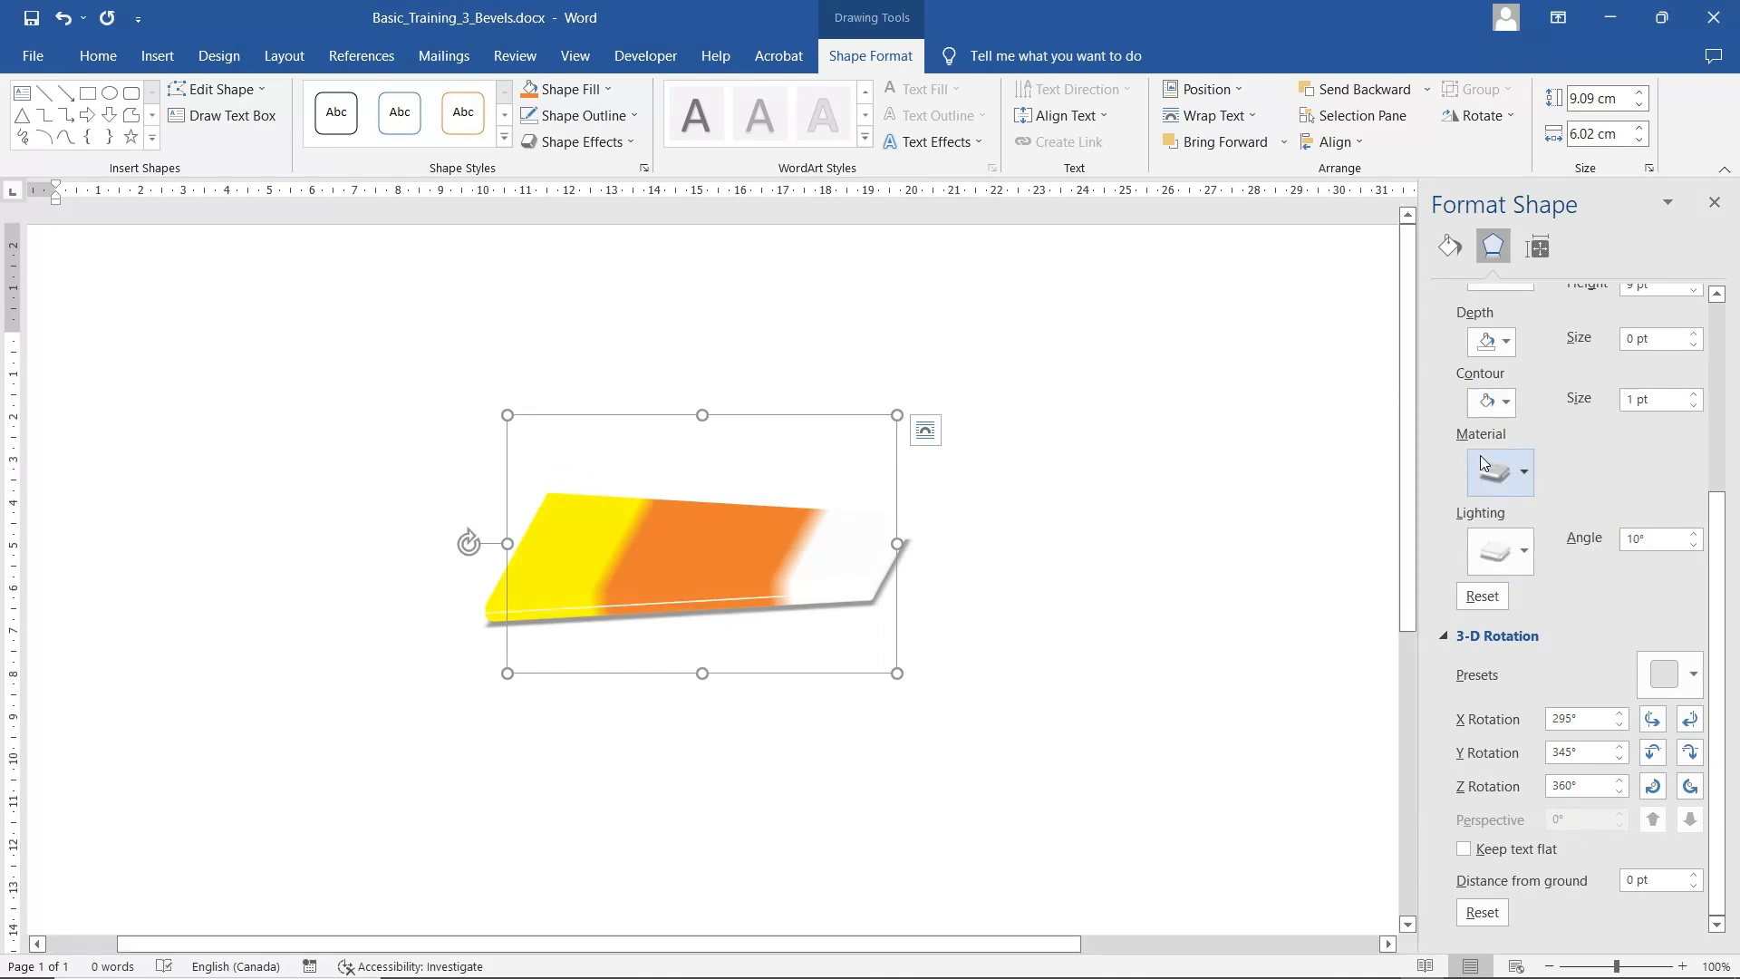
click(1692, 395)
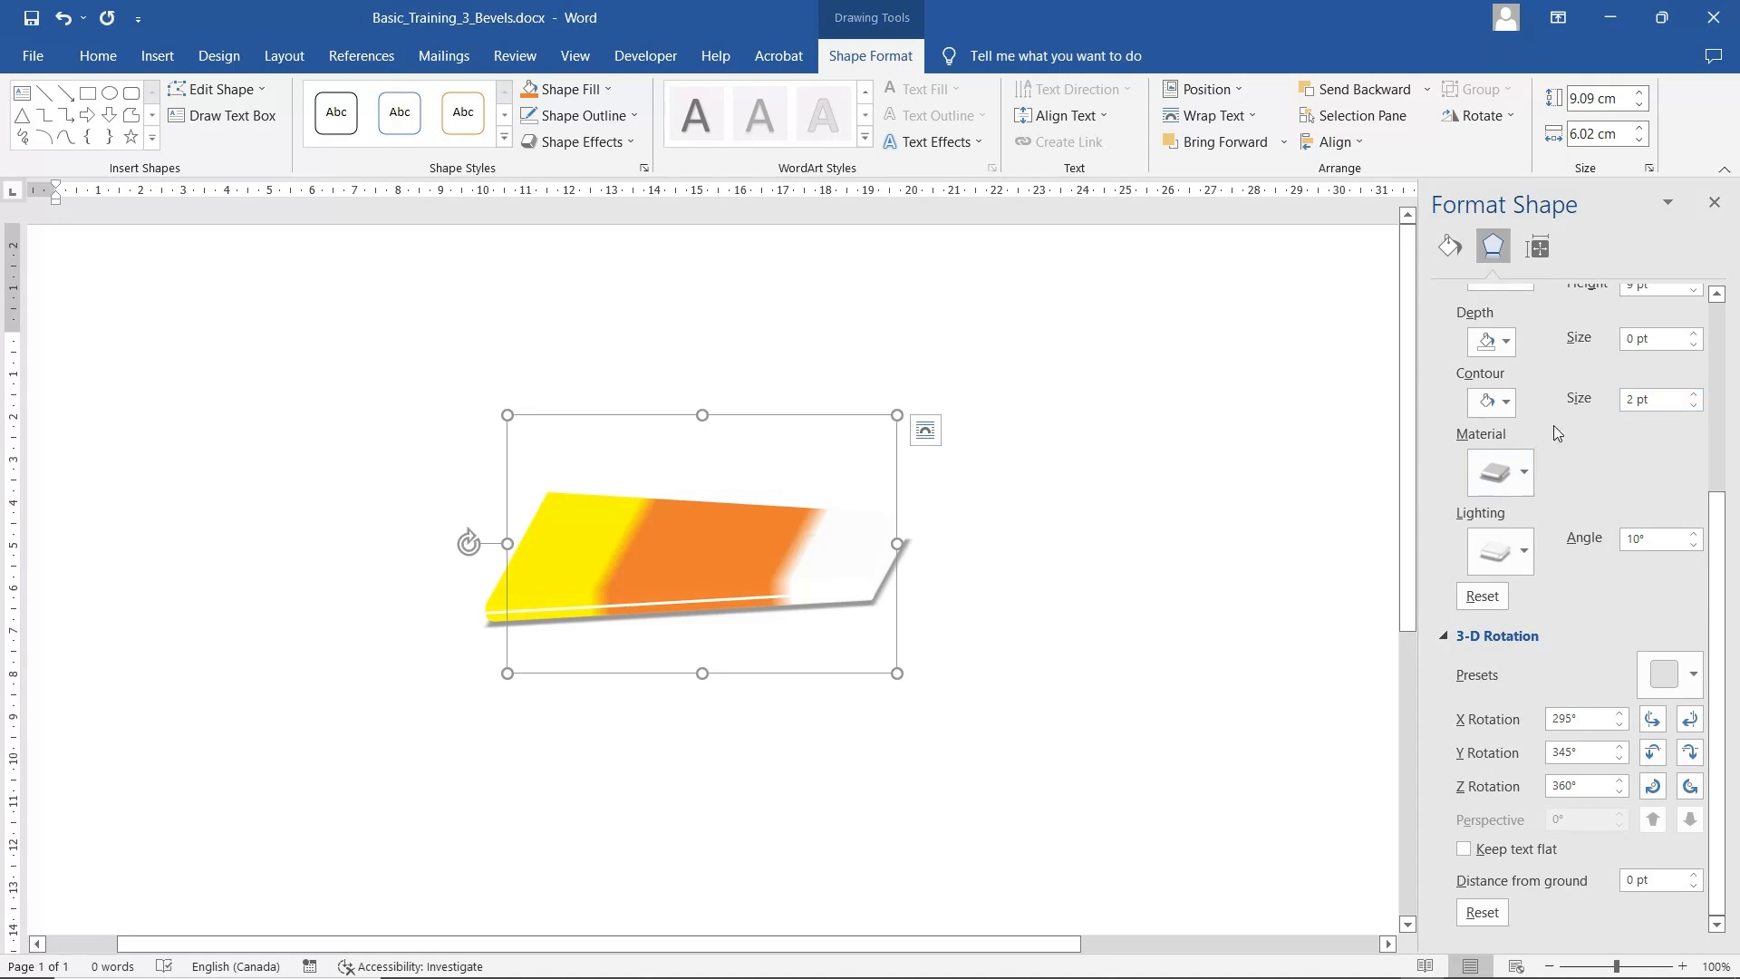
click(1507, 404)
click(1506, 404)
click(1693, 405)
click(1693, 405)
click(1693, 406)
click(1693, 405)
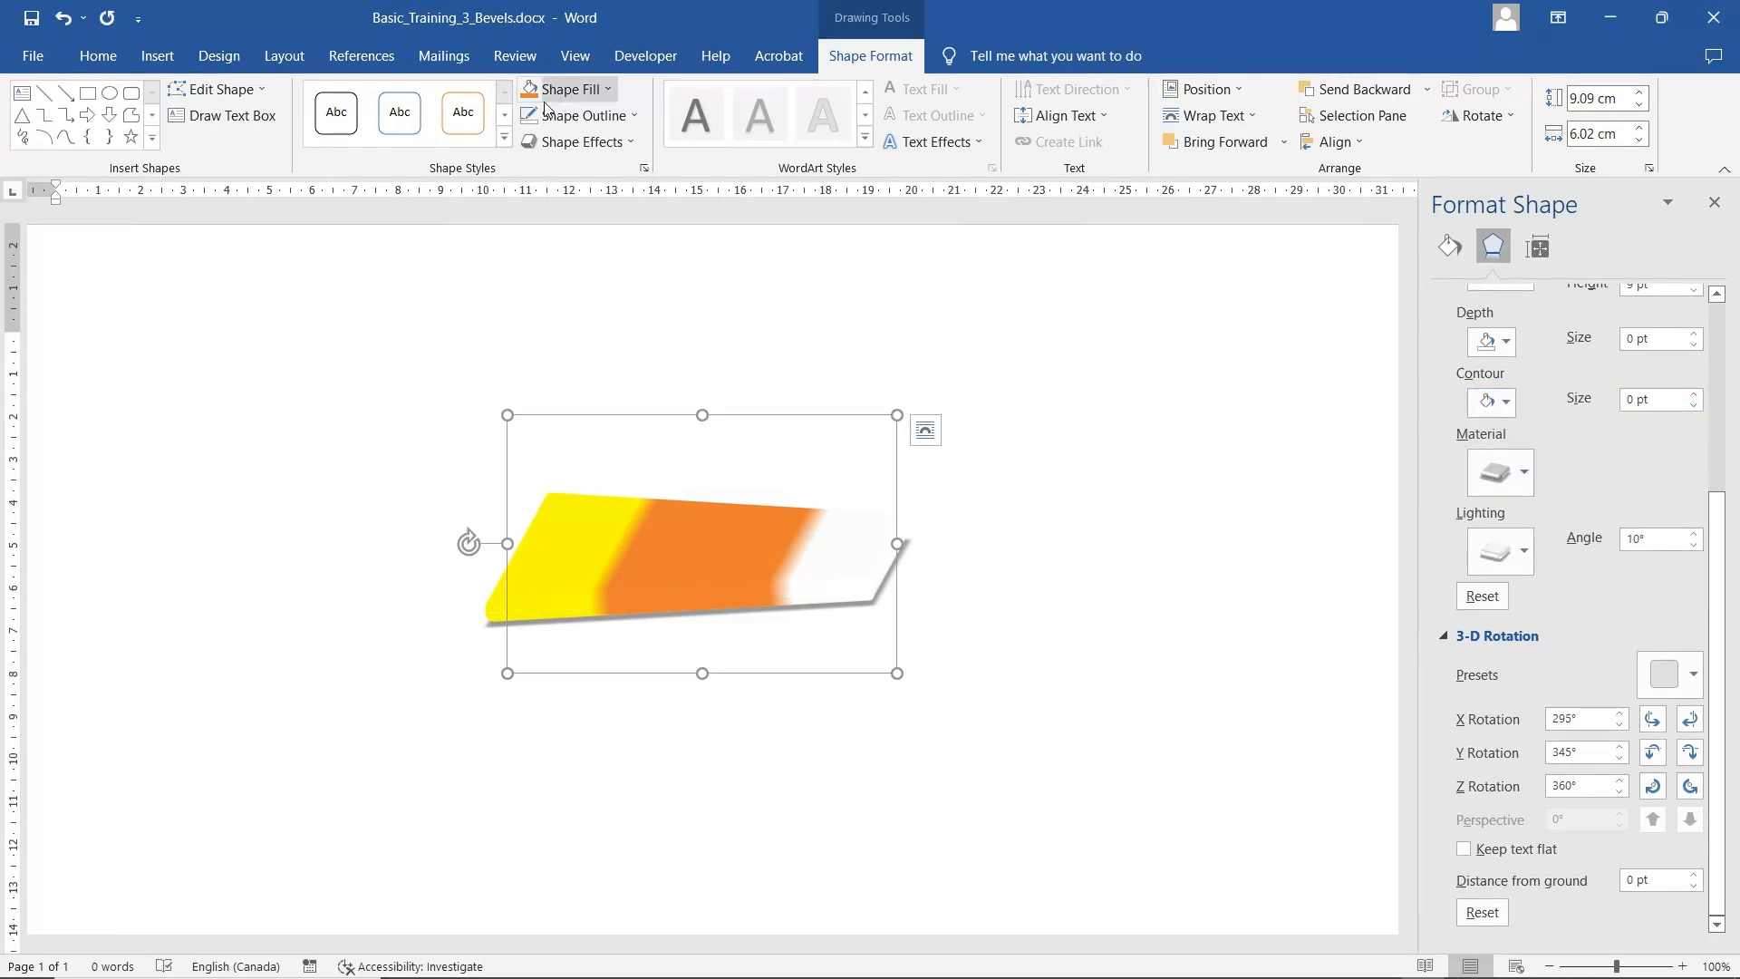
Give the shape a grey outline and try the Neutral lighting presets Balance, Soft and Three Point on it.
click(580, 116)
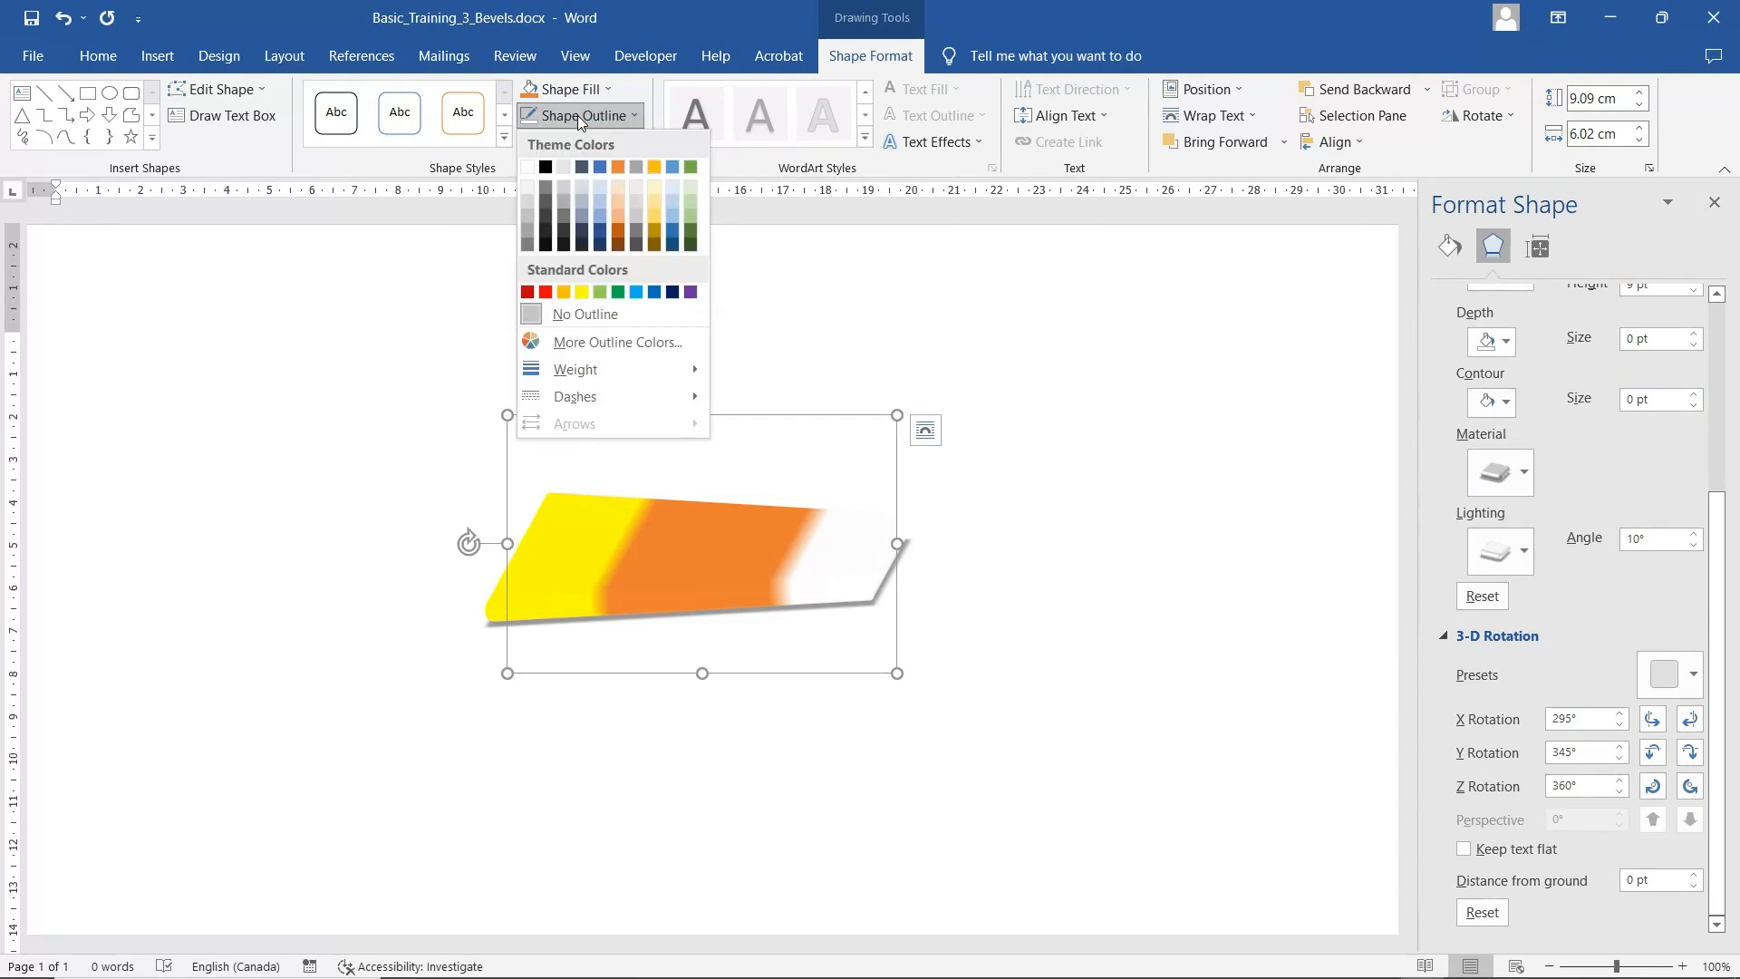
click(531, 213)
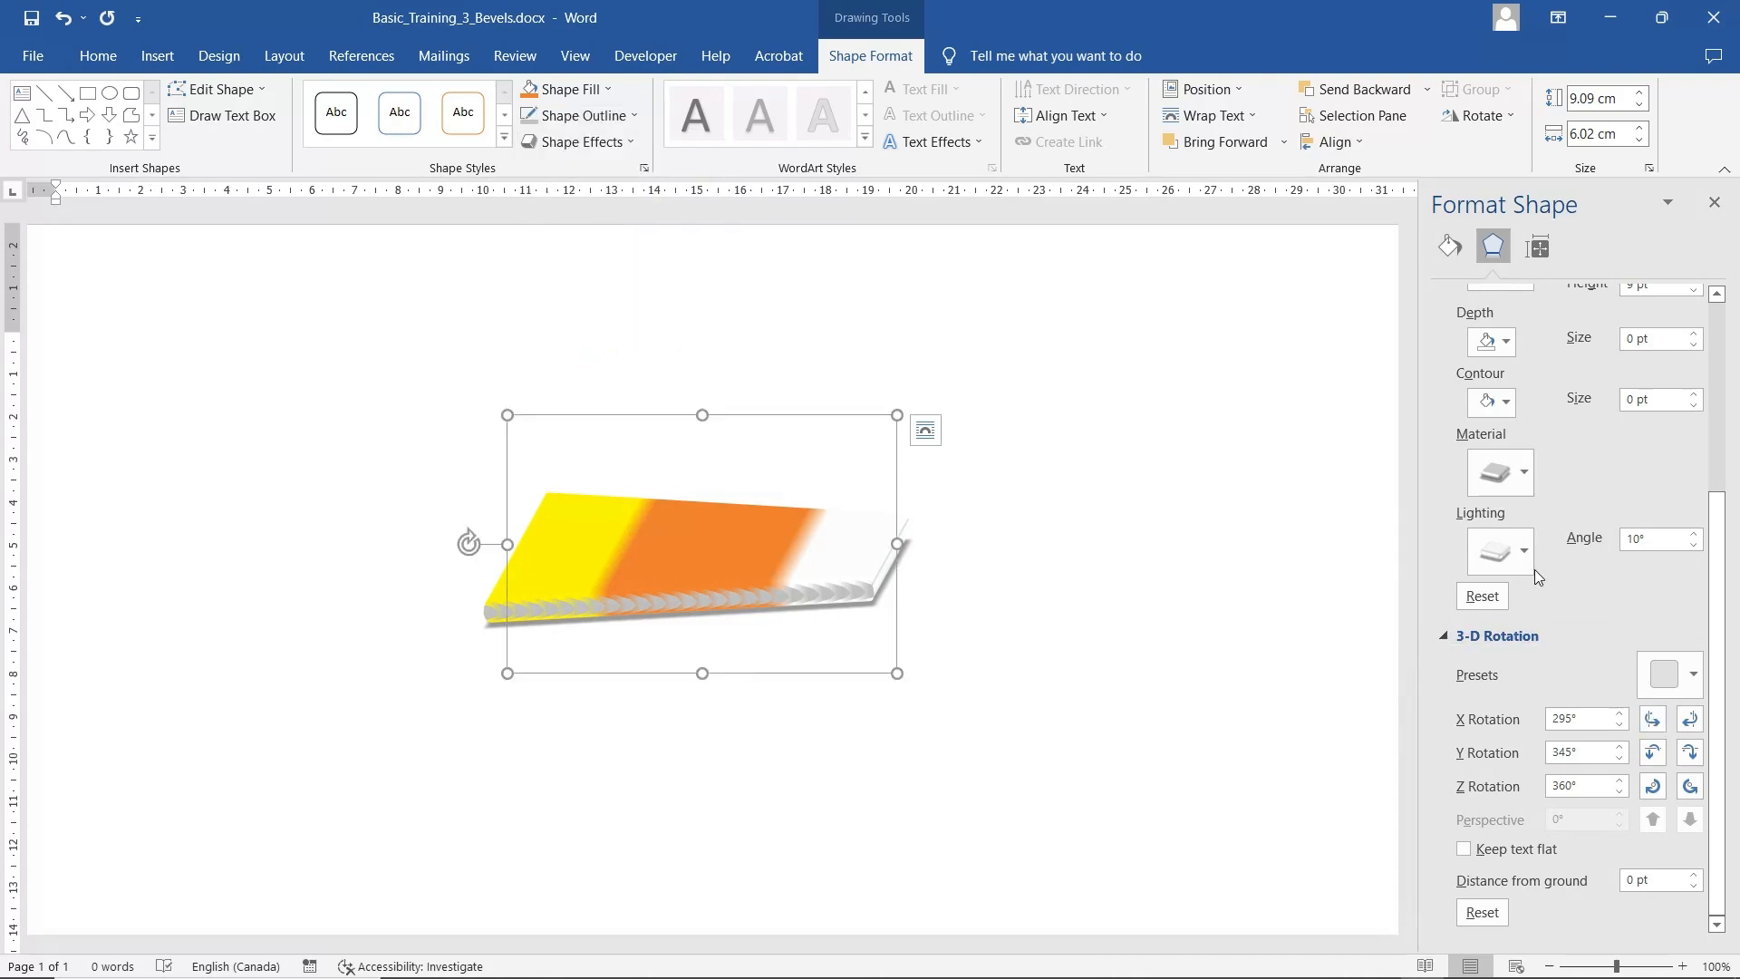
click(1521, 549)
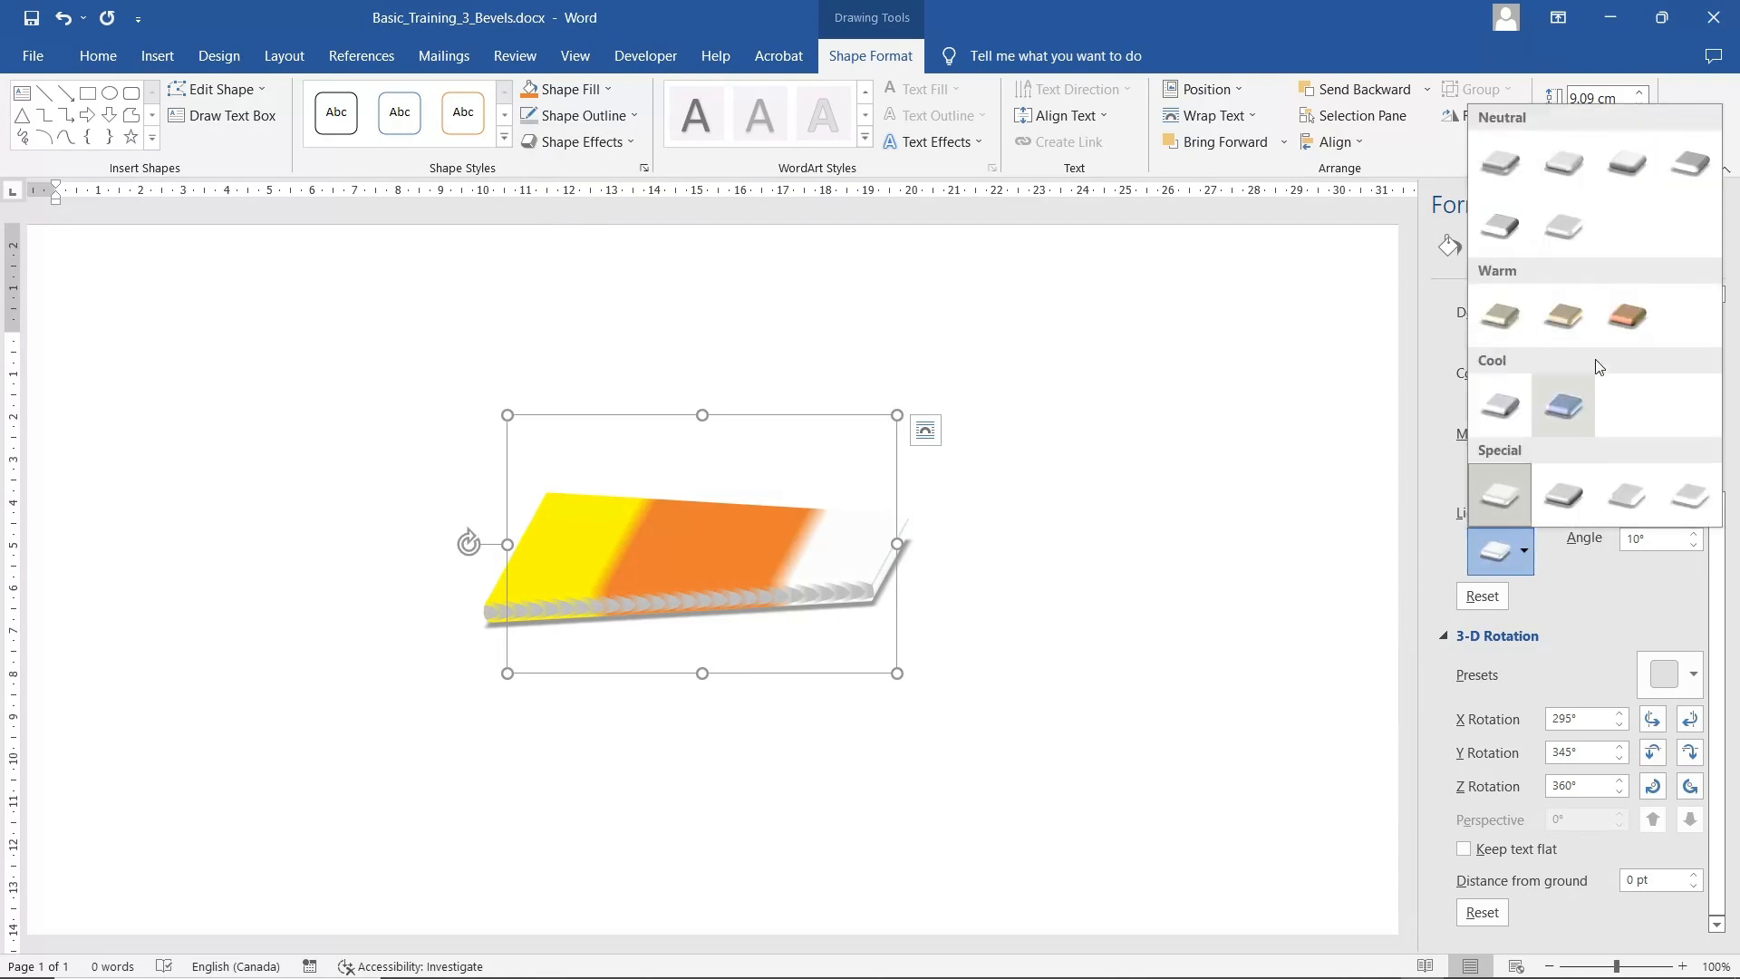
click(1573, 160)
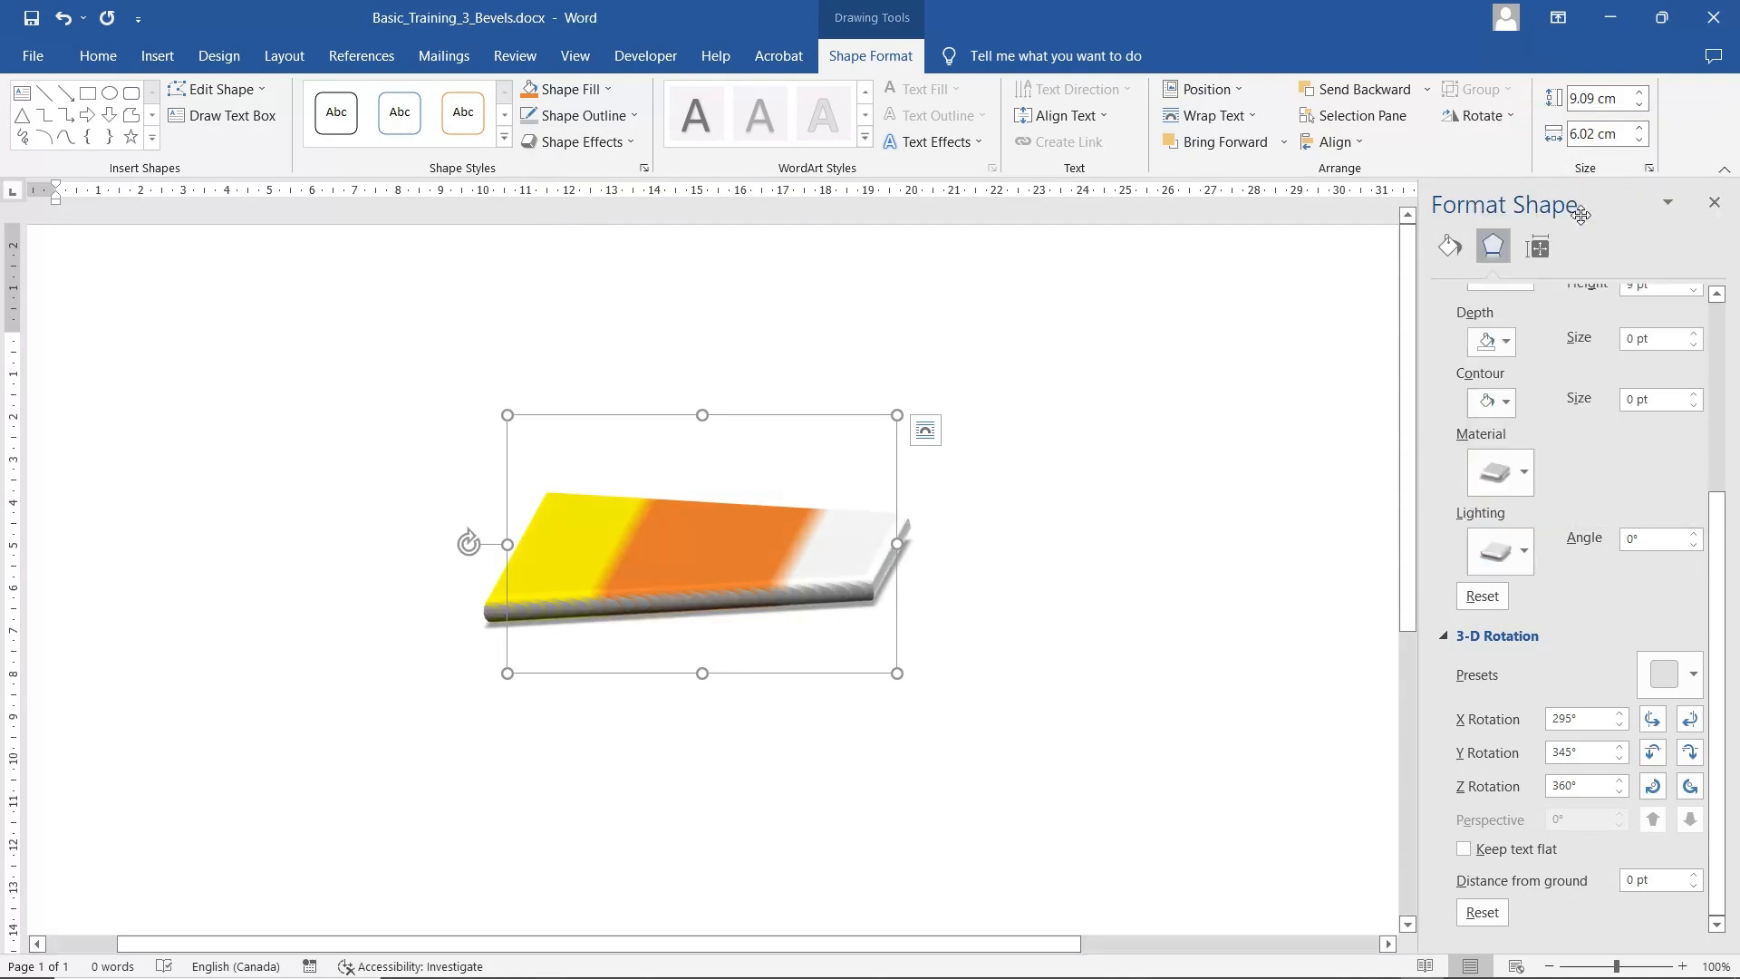
click(1528, 551)
click(1623, 172)
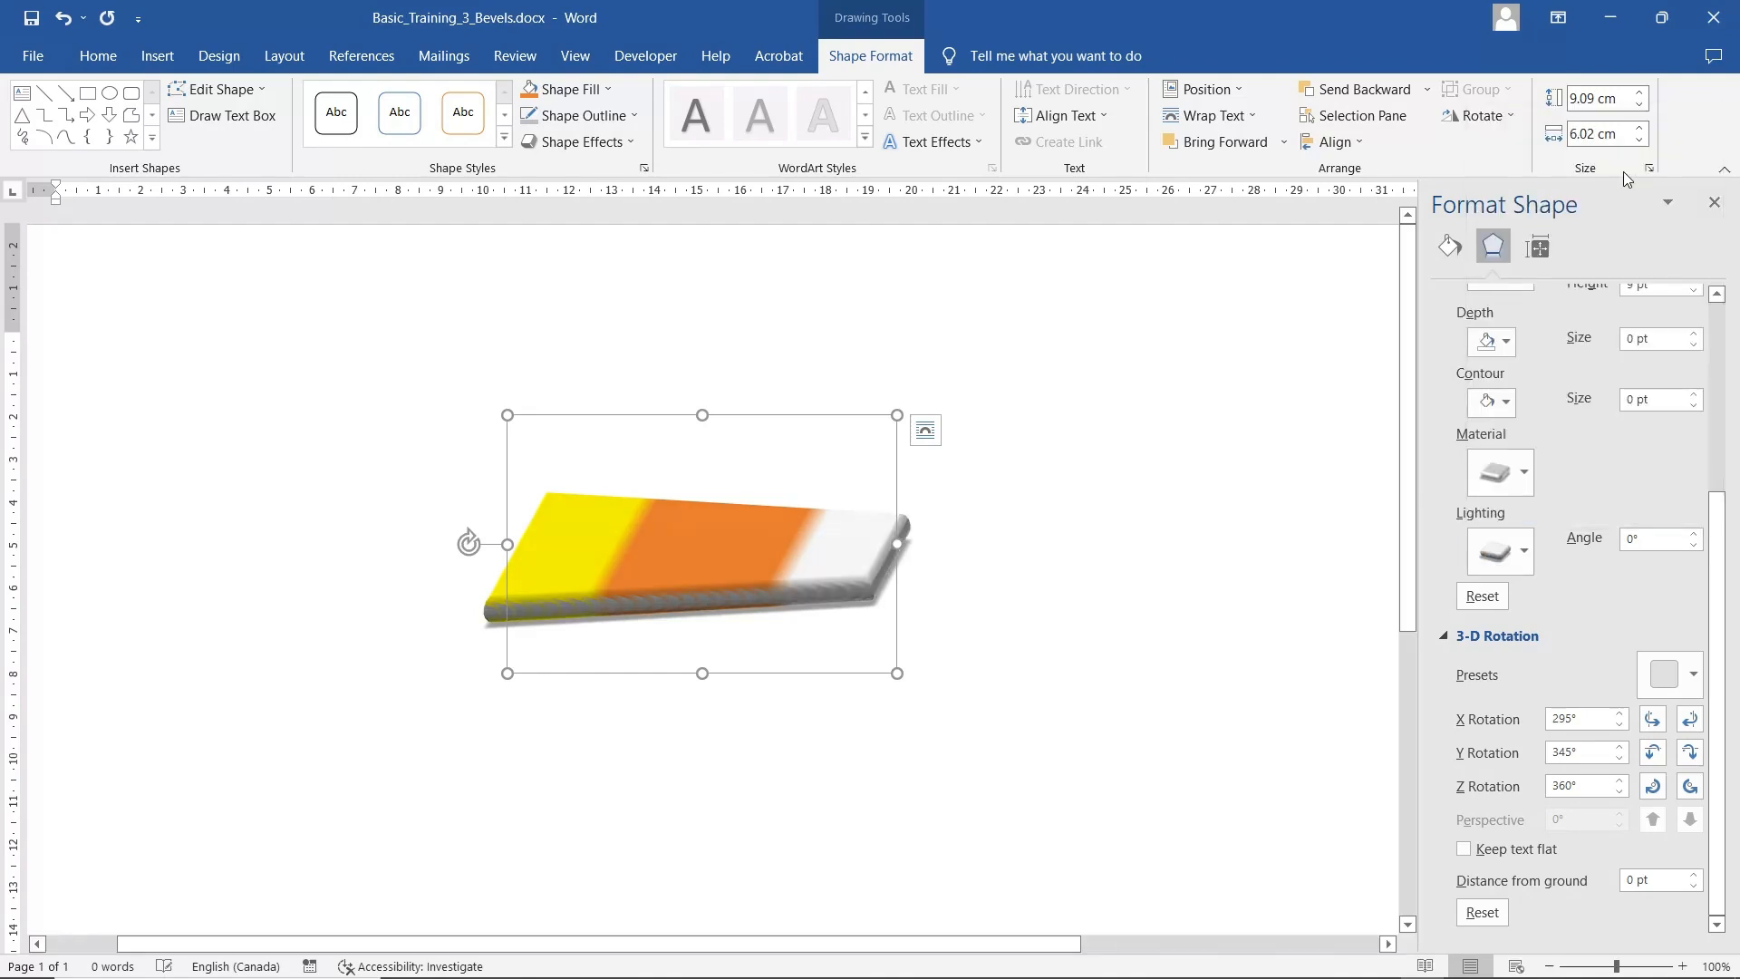
click(1524, 548)
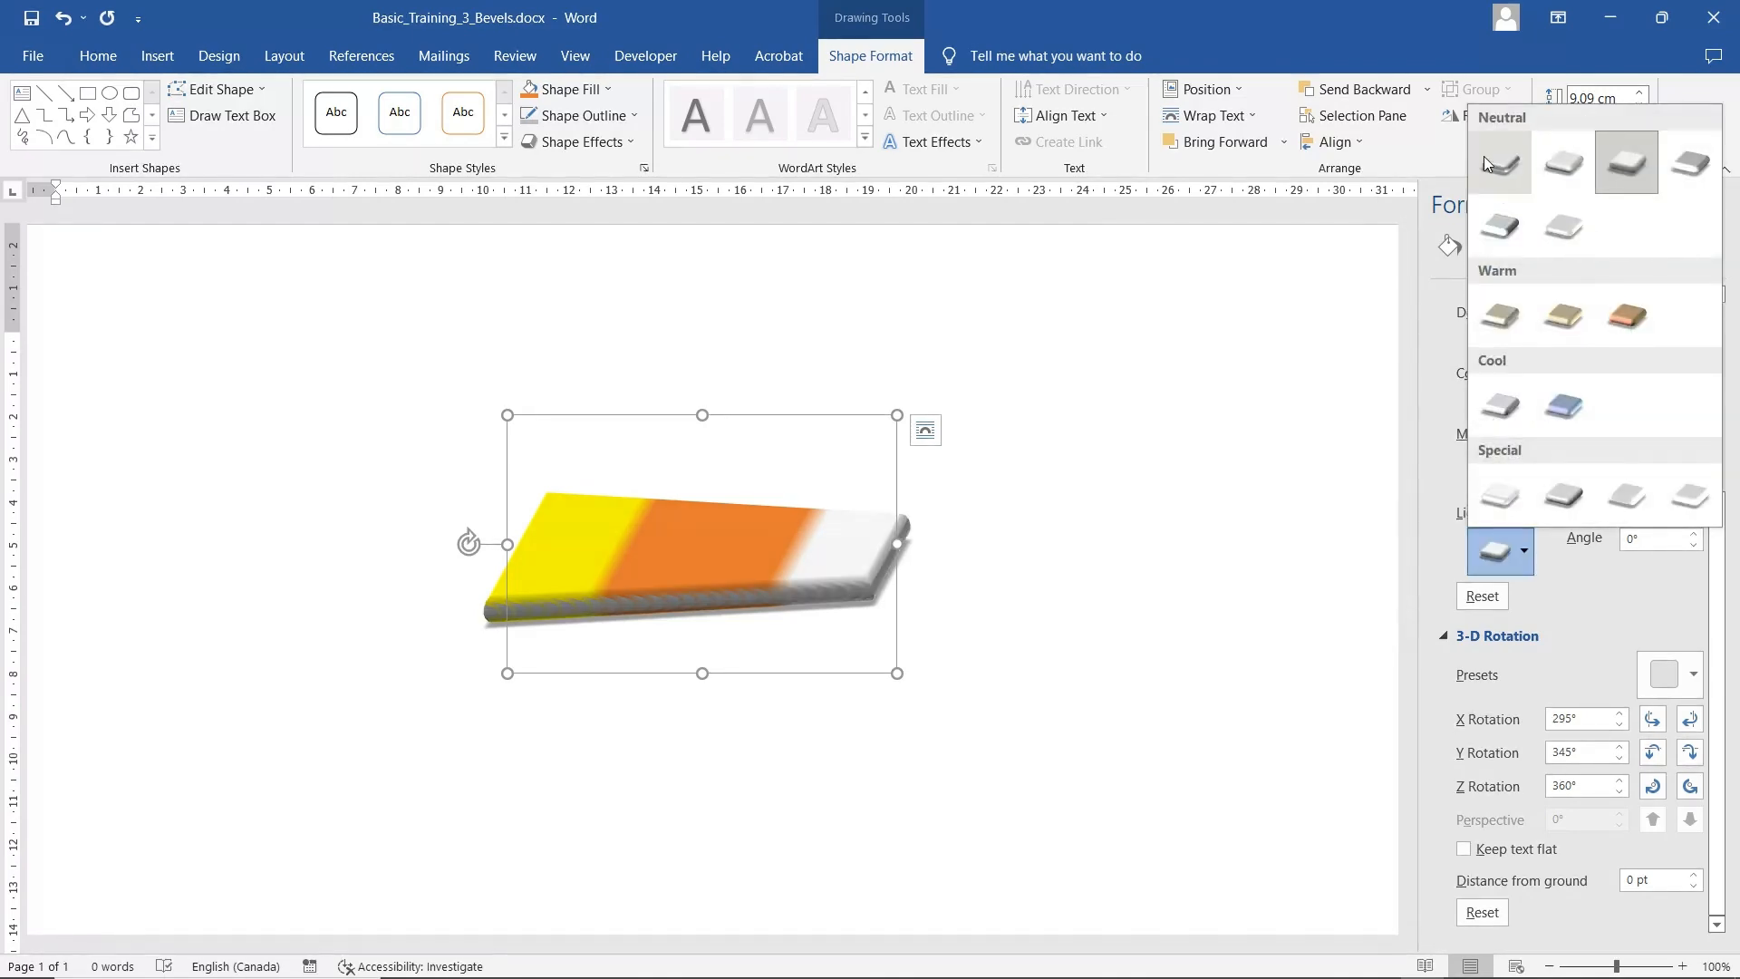
click(1502, 167)
Set the shape's lighting to the Neutral preset Harsh and remove its outline.
click(1529, 551)
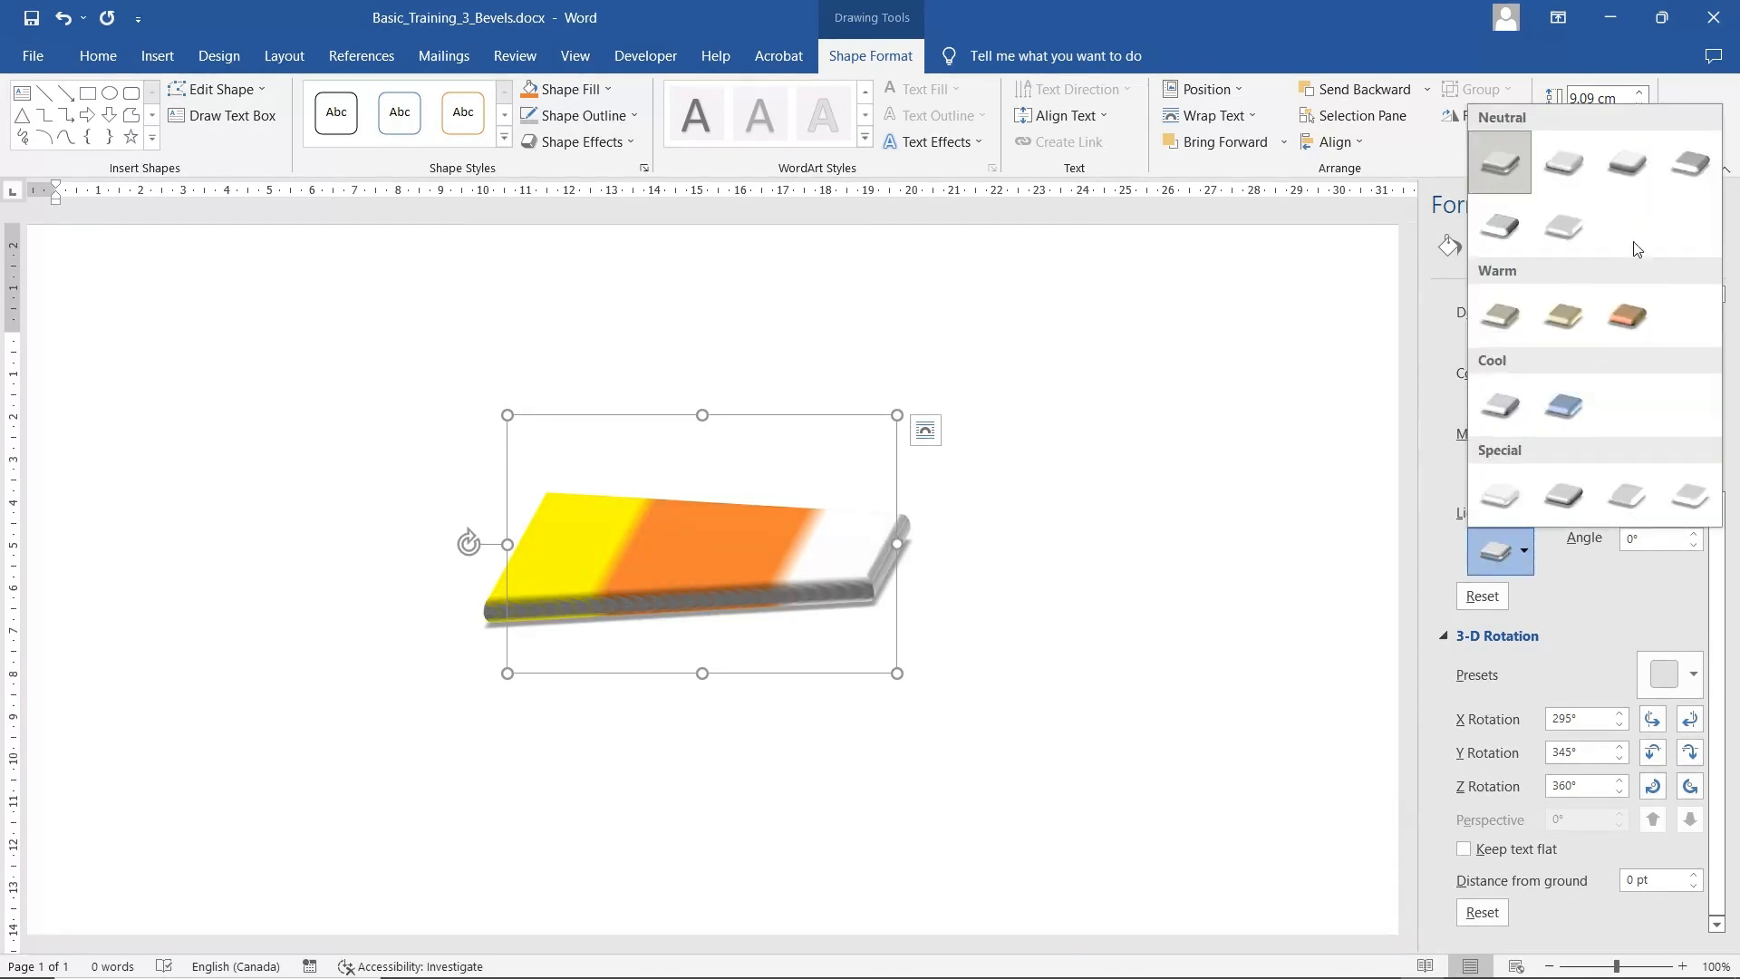
click(1684, 165)
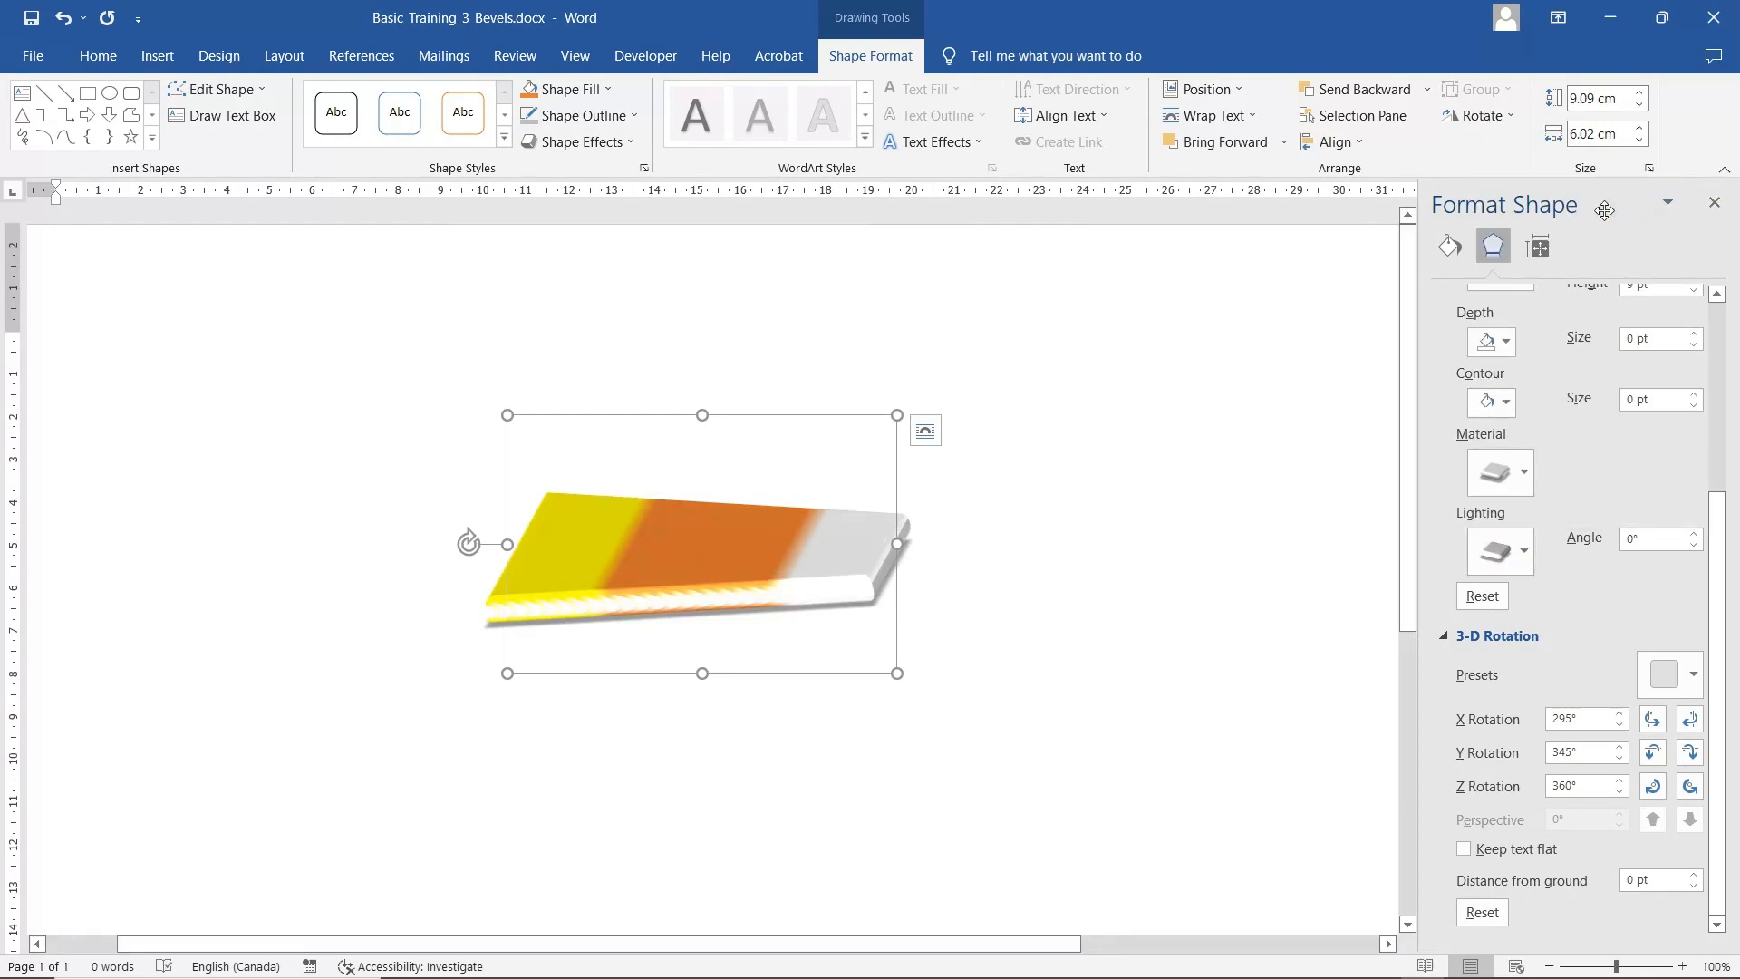
click(594, 116)
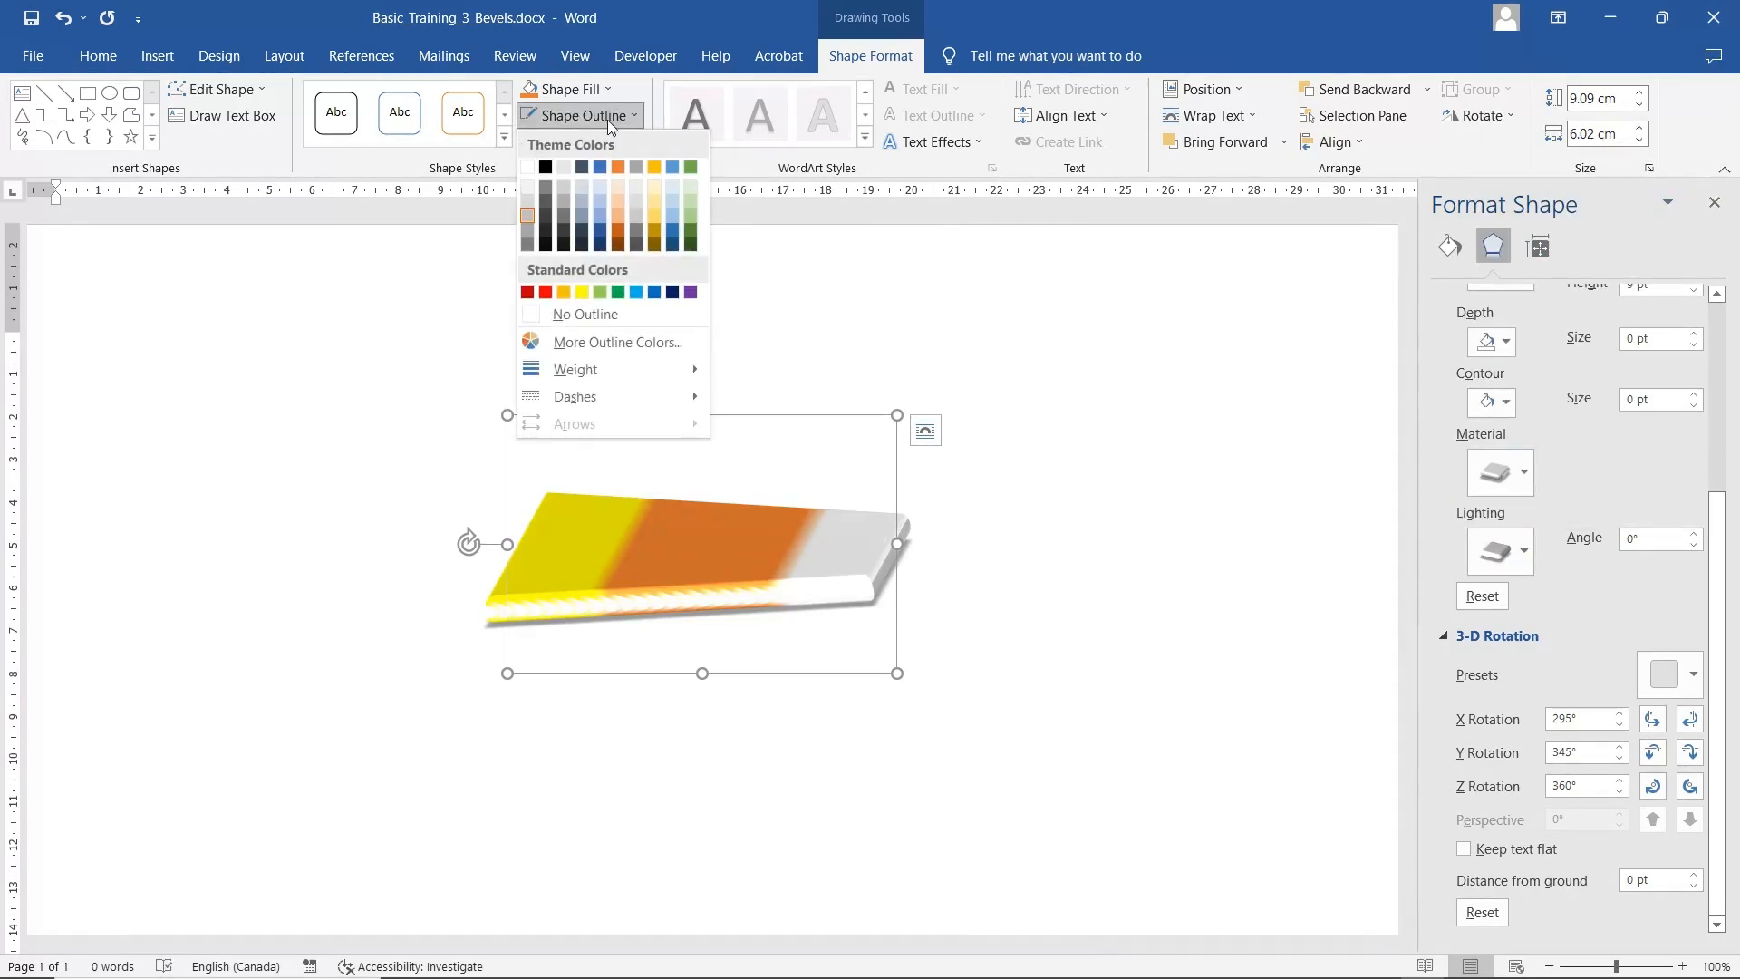
click(612, 317)
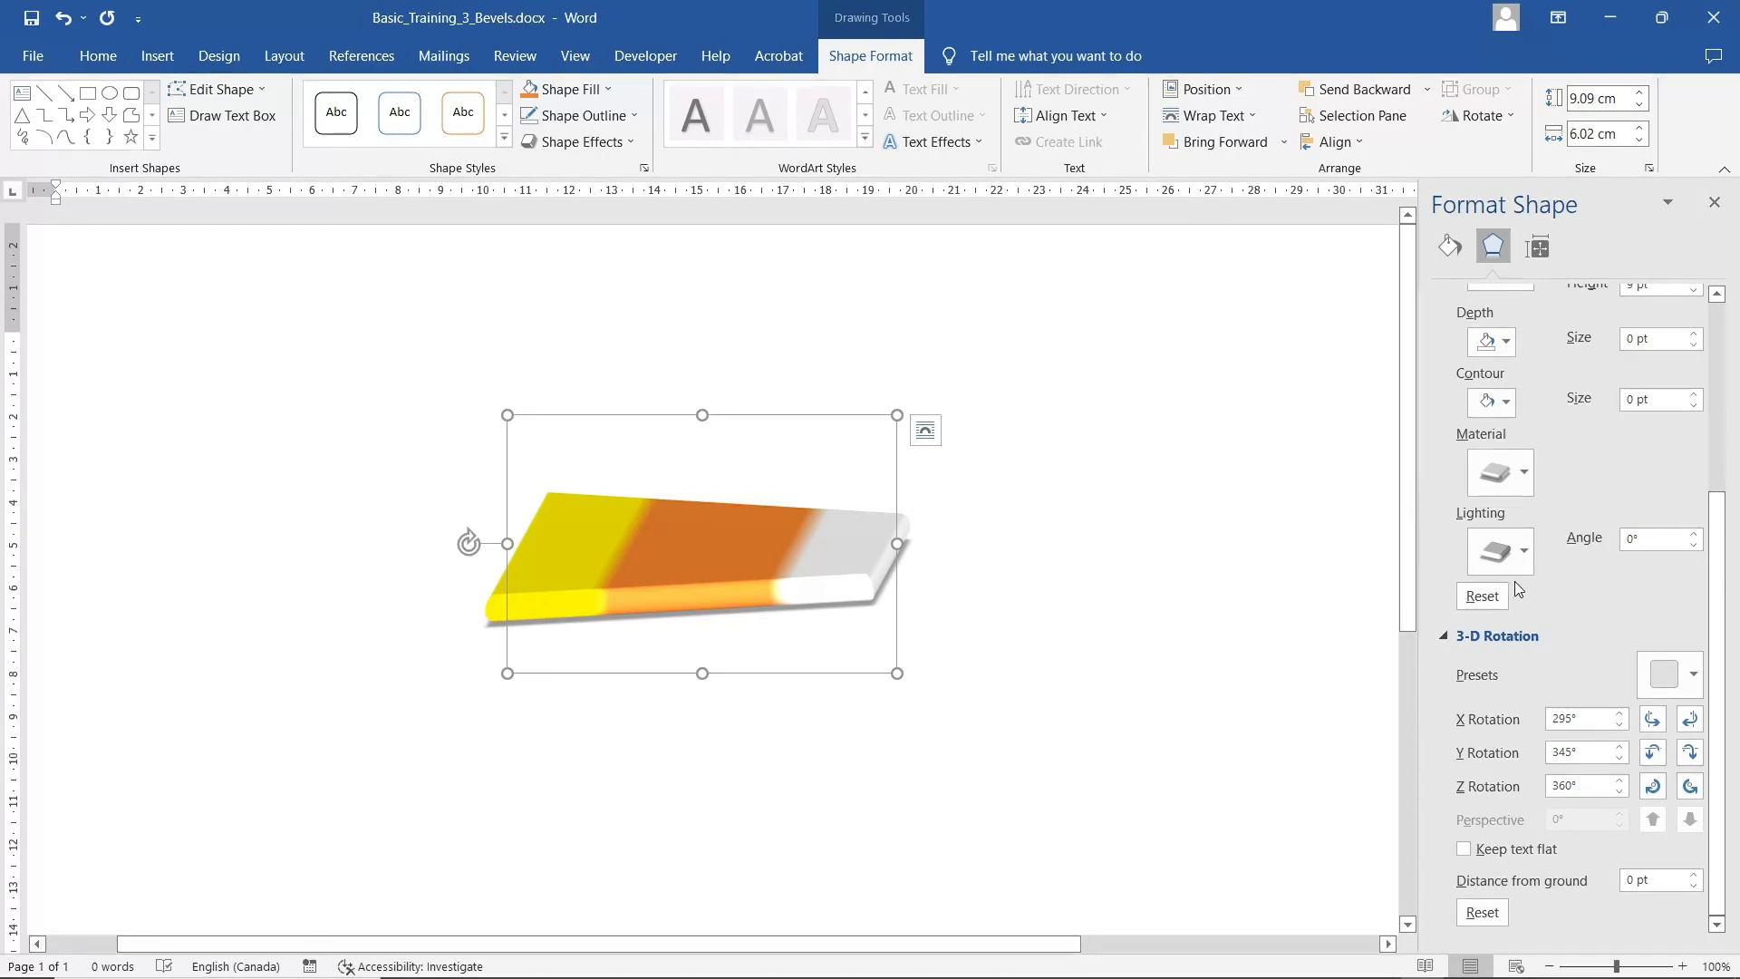
Change the shape's lighting to the Neutral preset Balance and remove its shadow.
click(1523, 551)
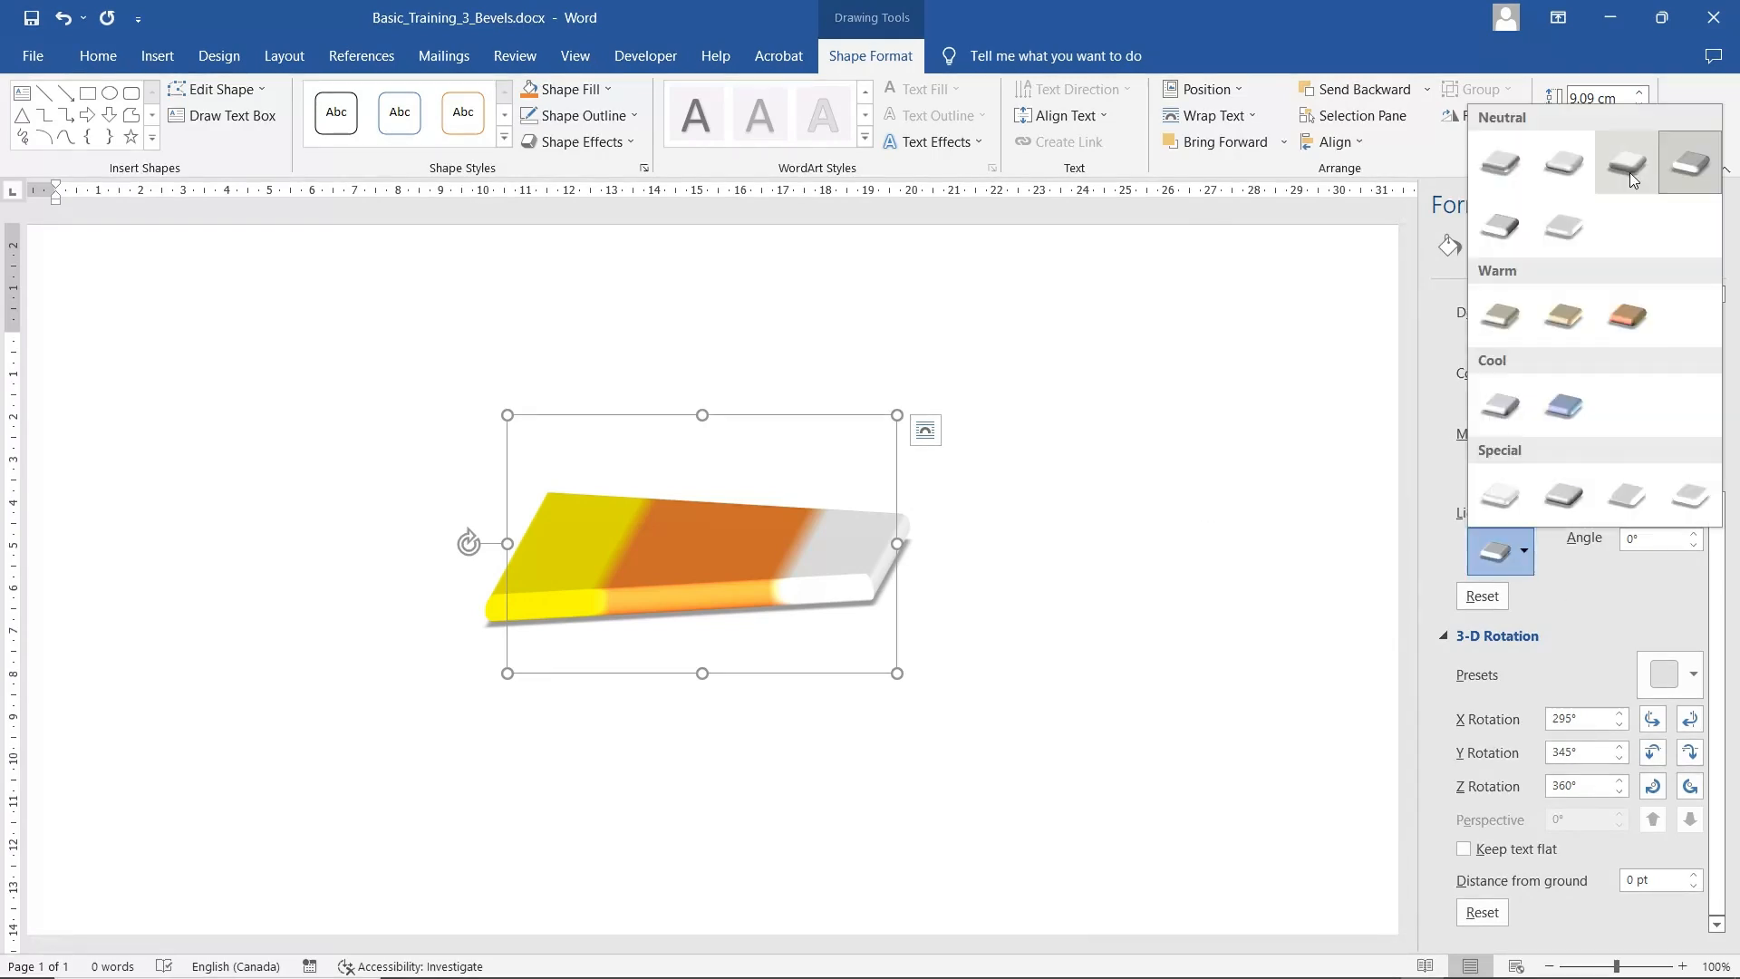
click(1583, 168)
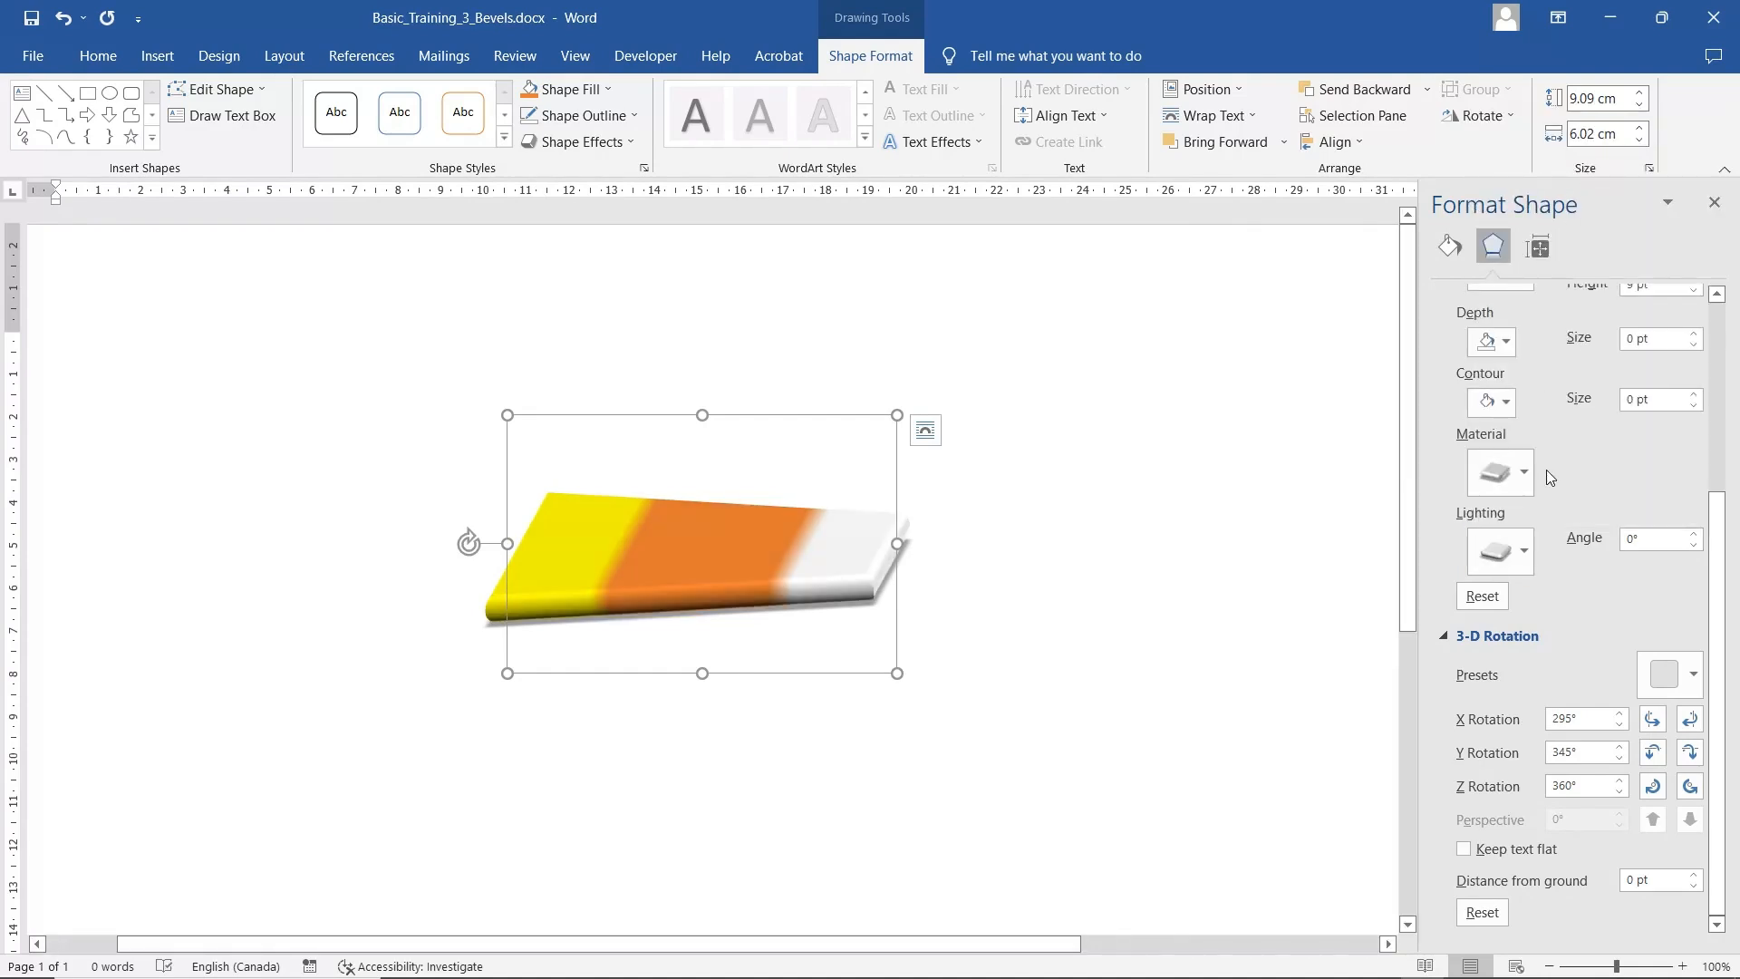
click(598, 145)
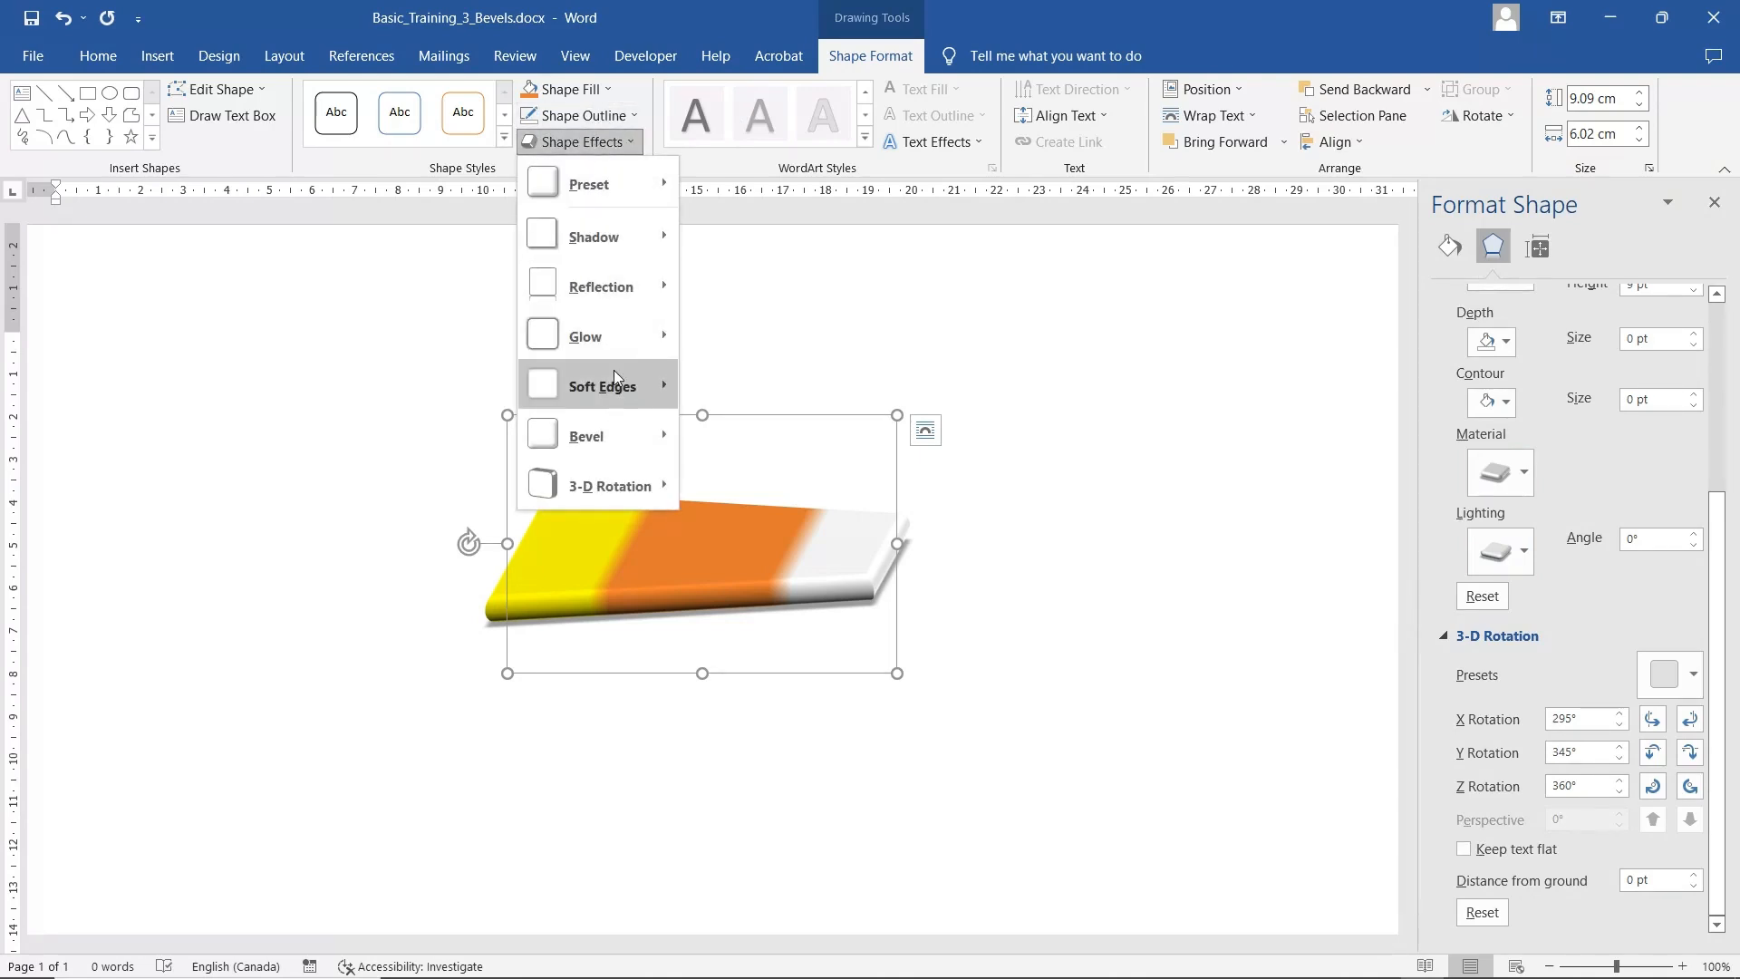
mouse_move(620, 245)
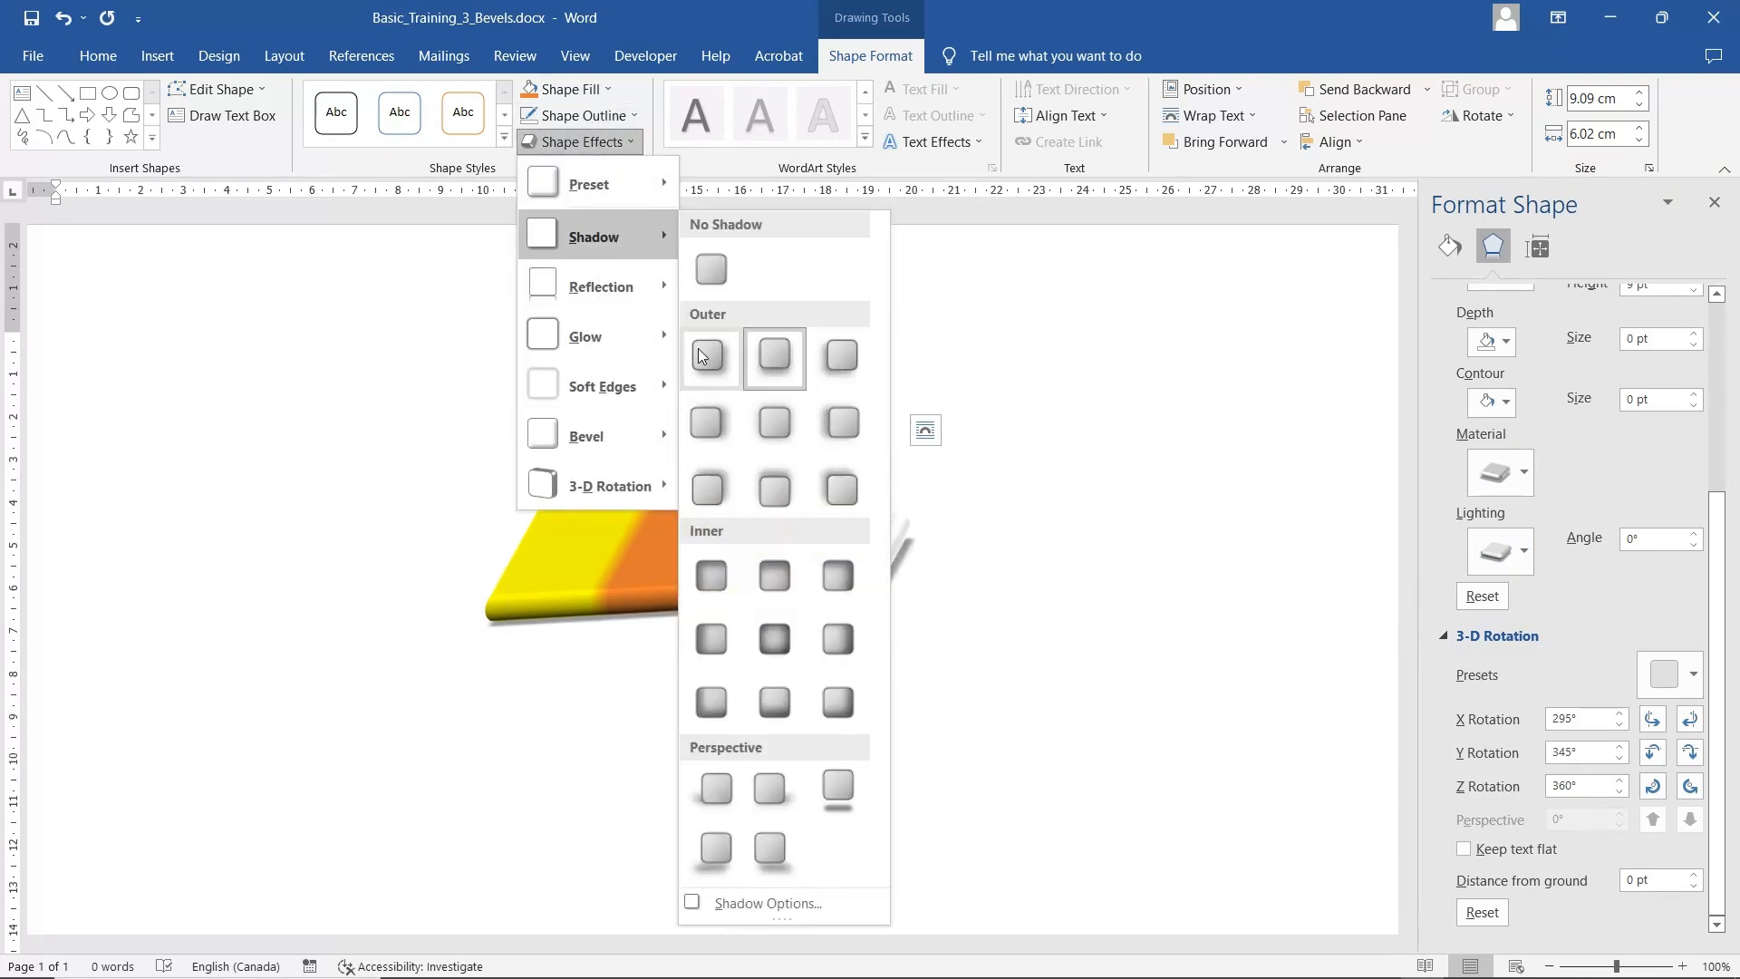
click(718, 275)
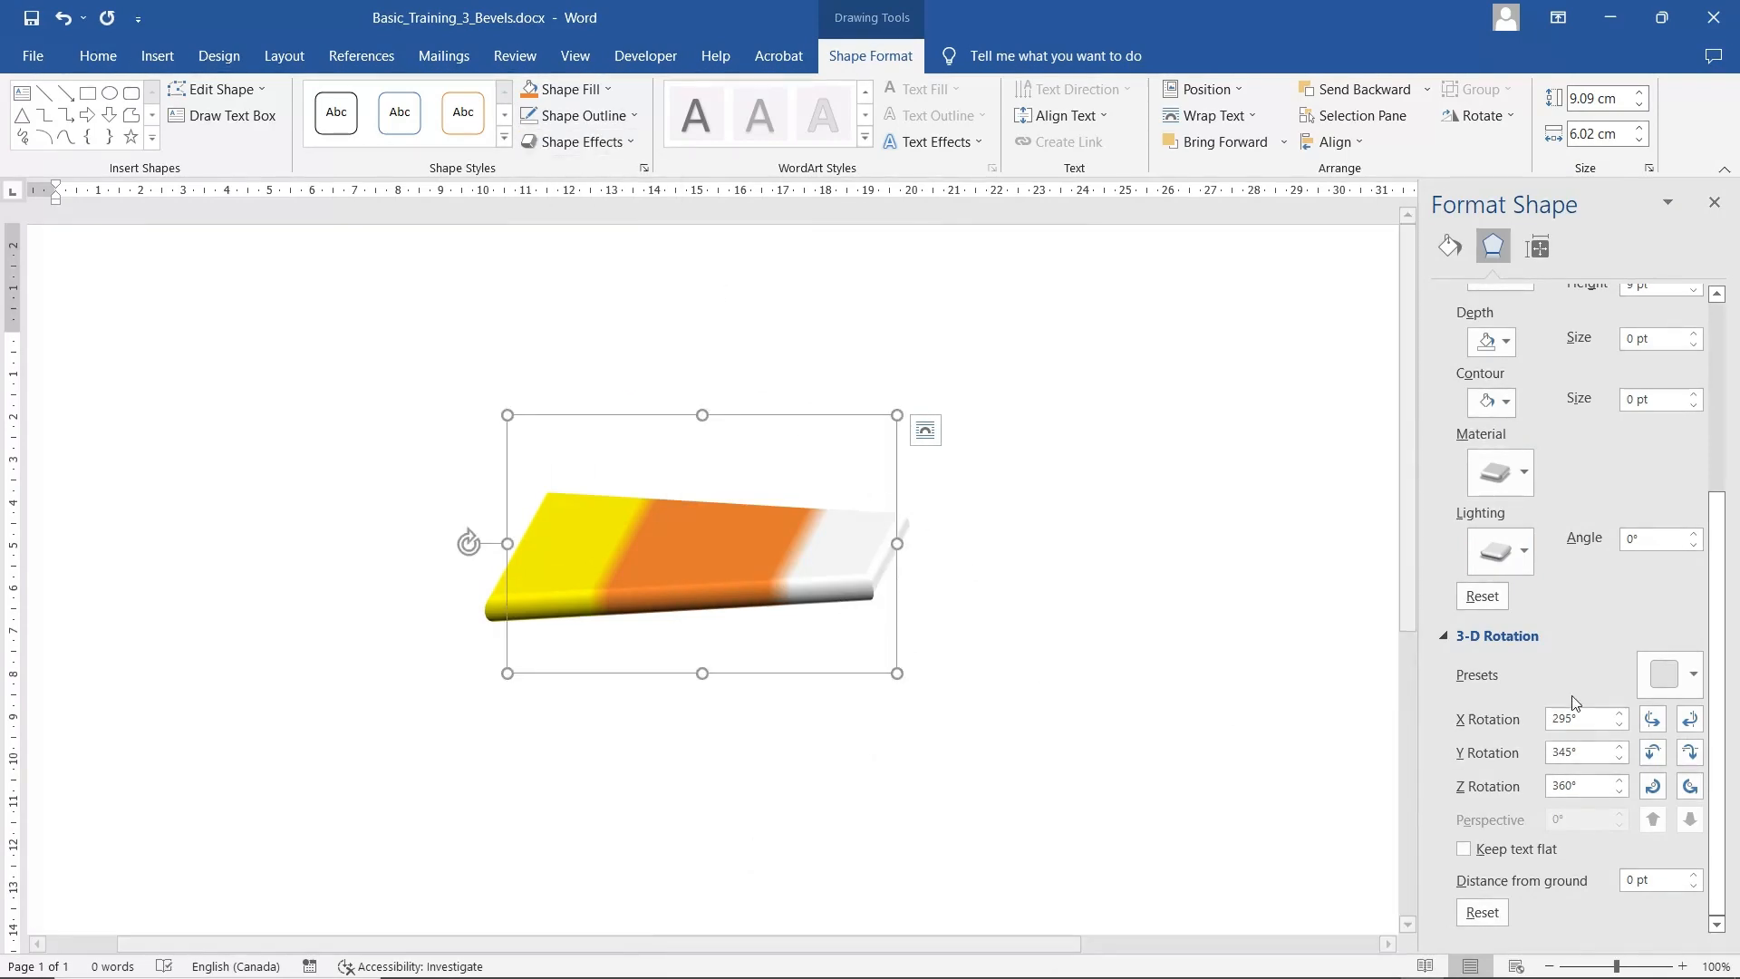
Adjust the shape's 3-D rotation in small increments to X 316.2°, Y 341.3° and Z 352.9°.
click(1691, 788)
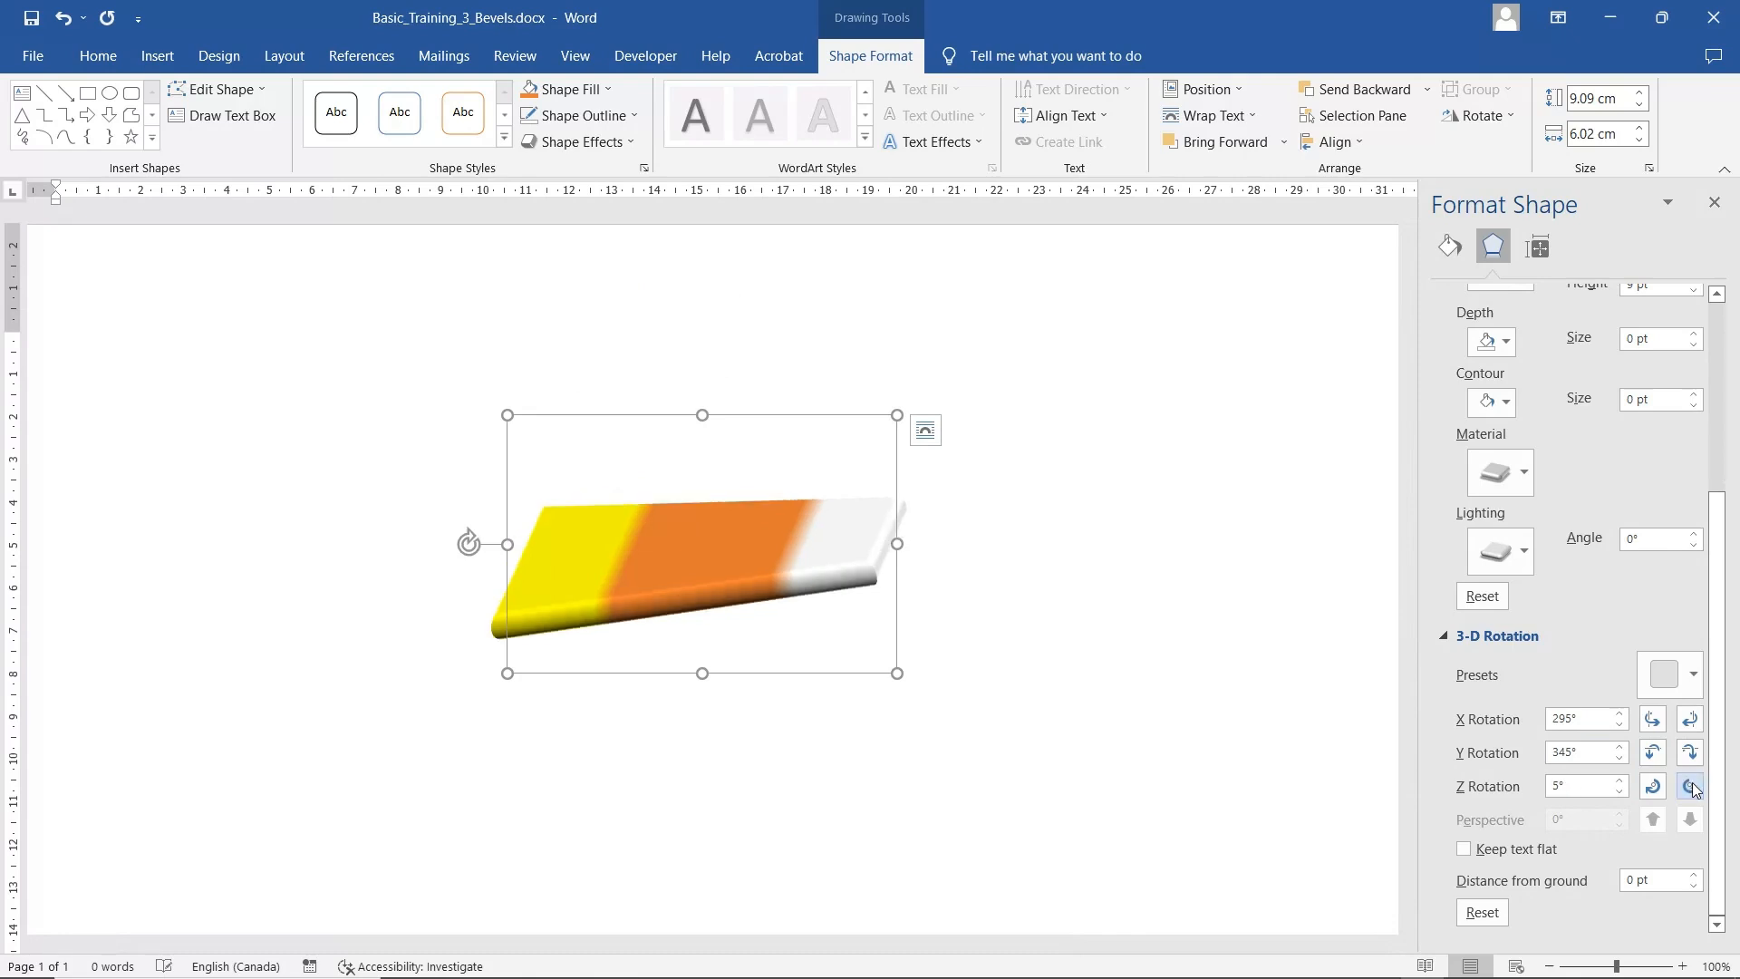
click(1653, 787)
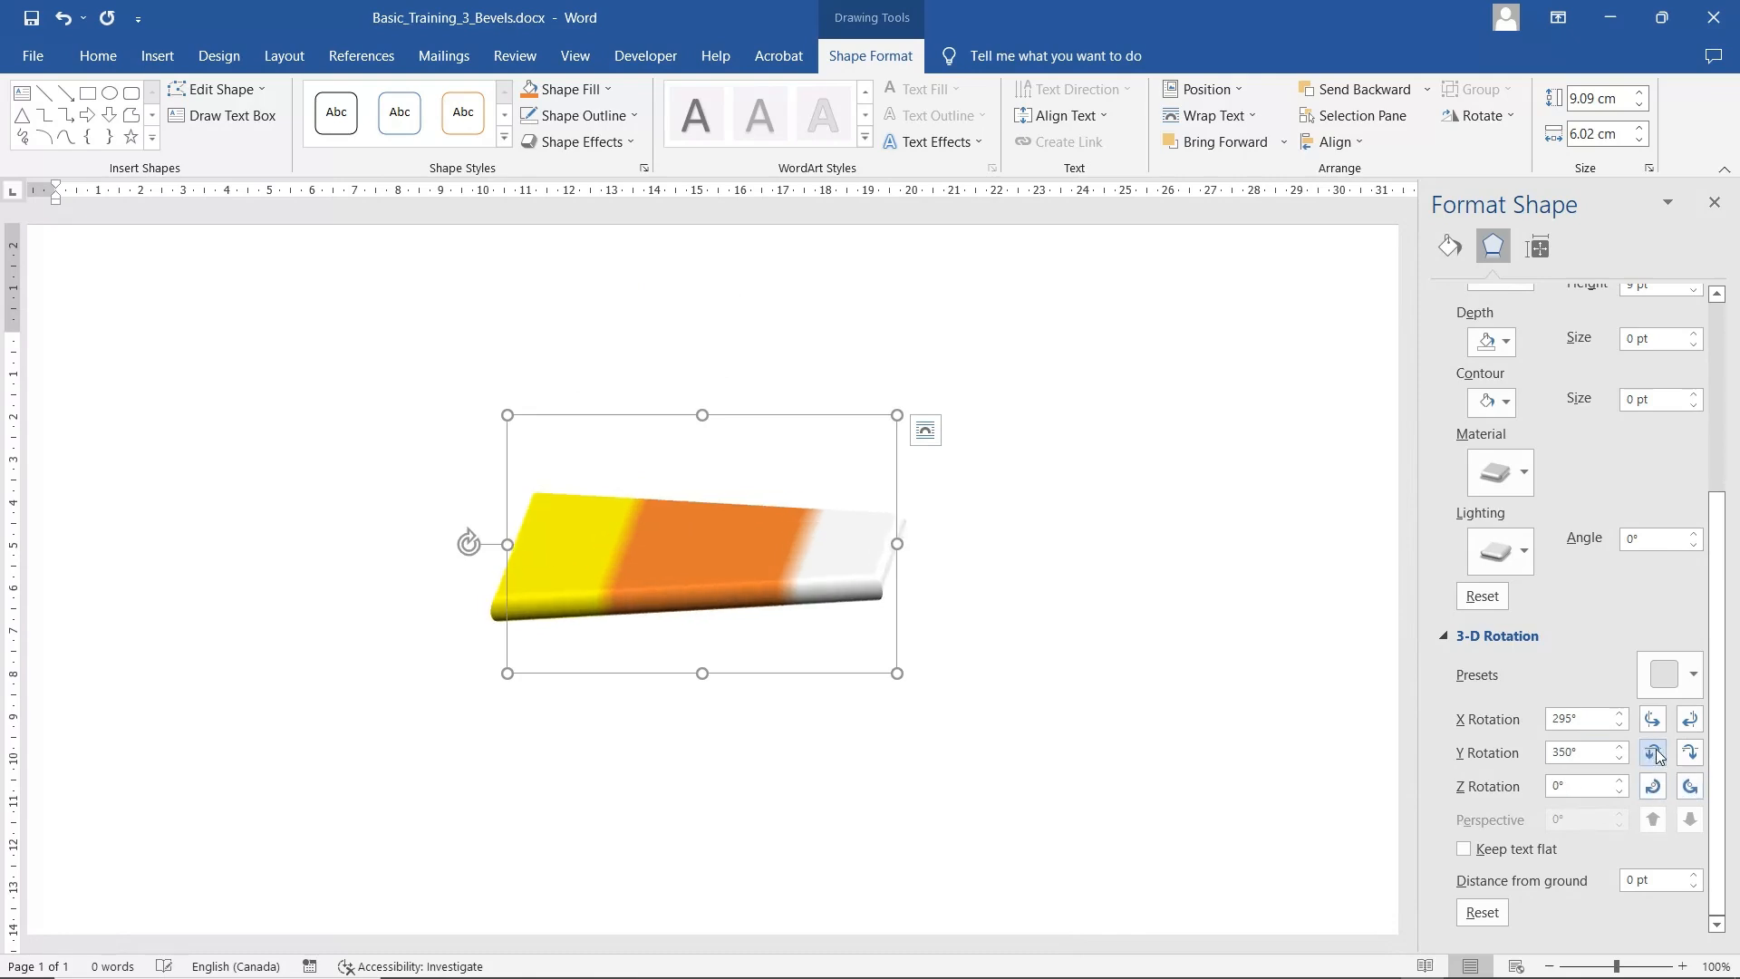
click(1655, 754)
click(1655, 760)
click(1691, 723)
click(1691, 723)
click(1691, 724)
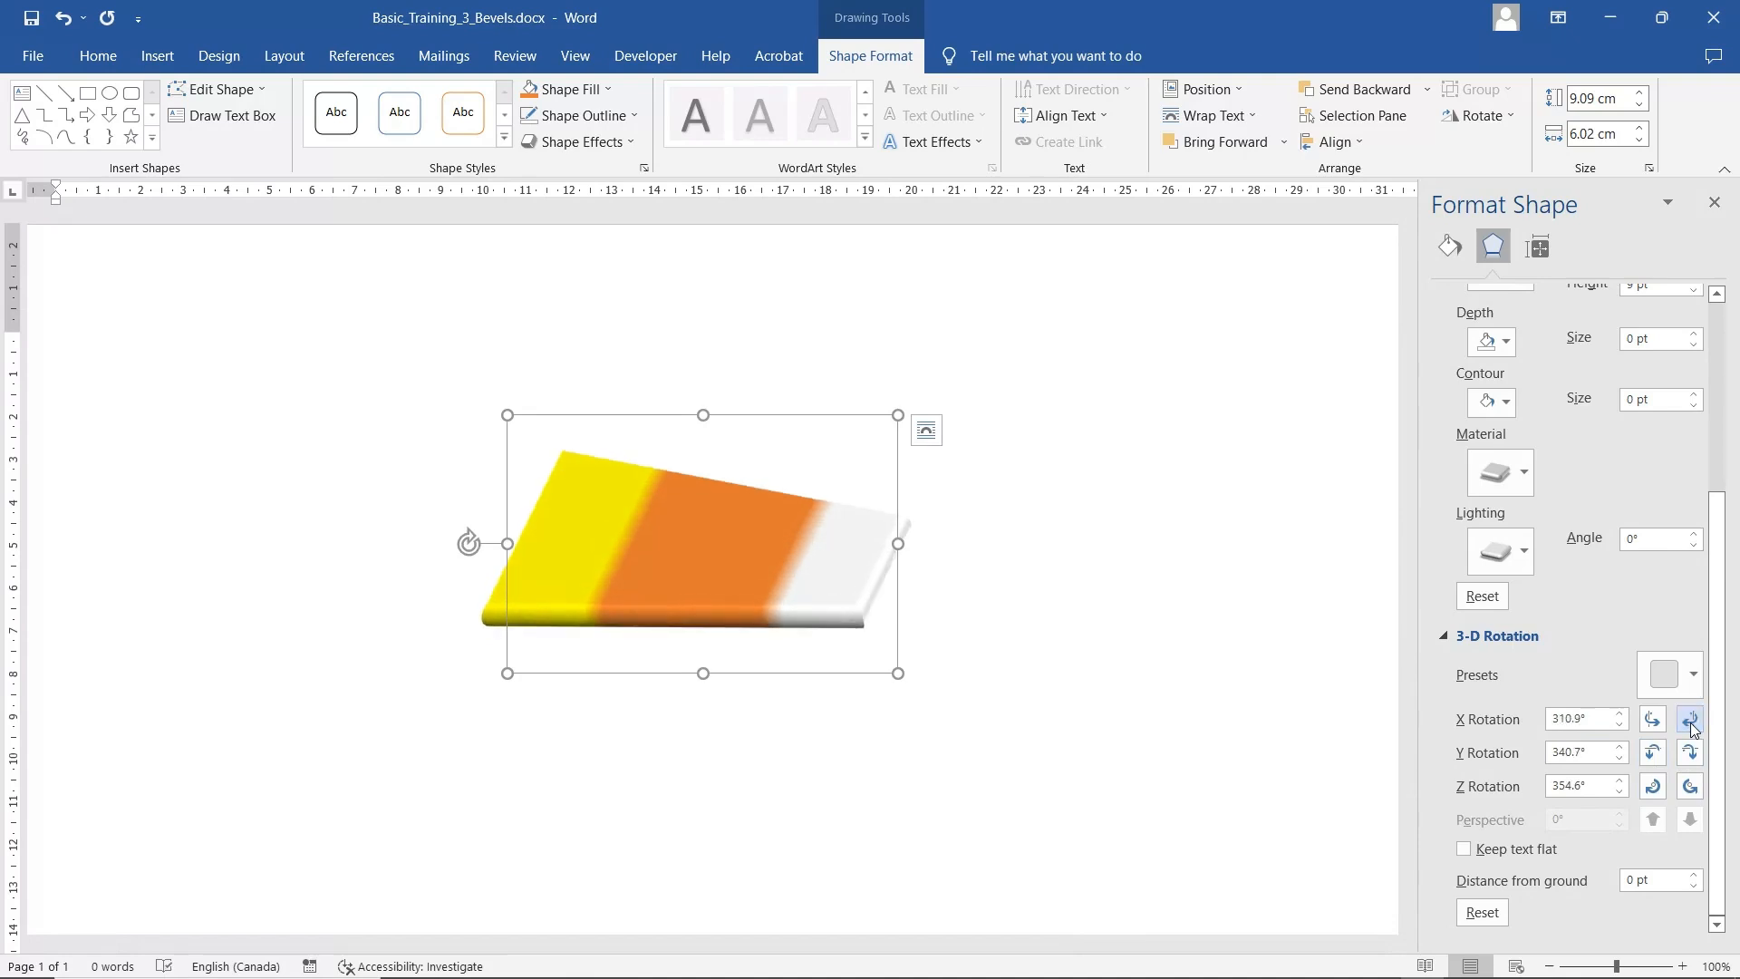
click(1691, 723)
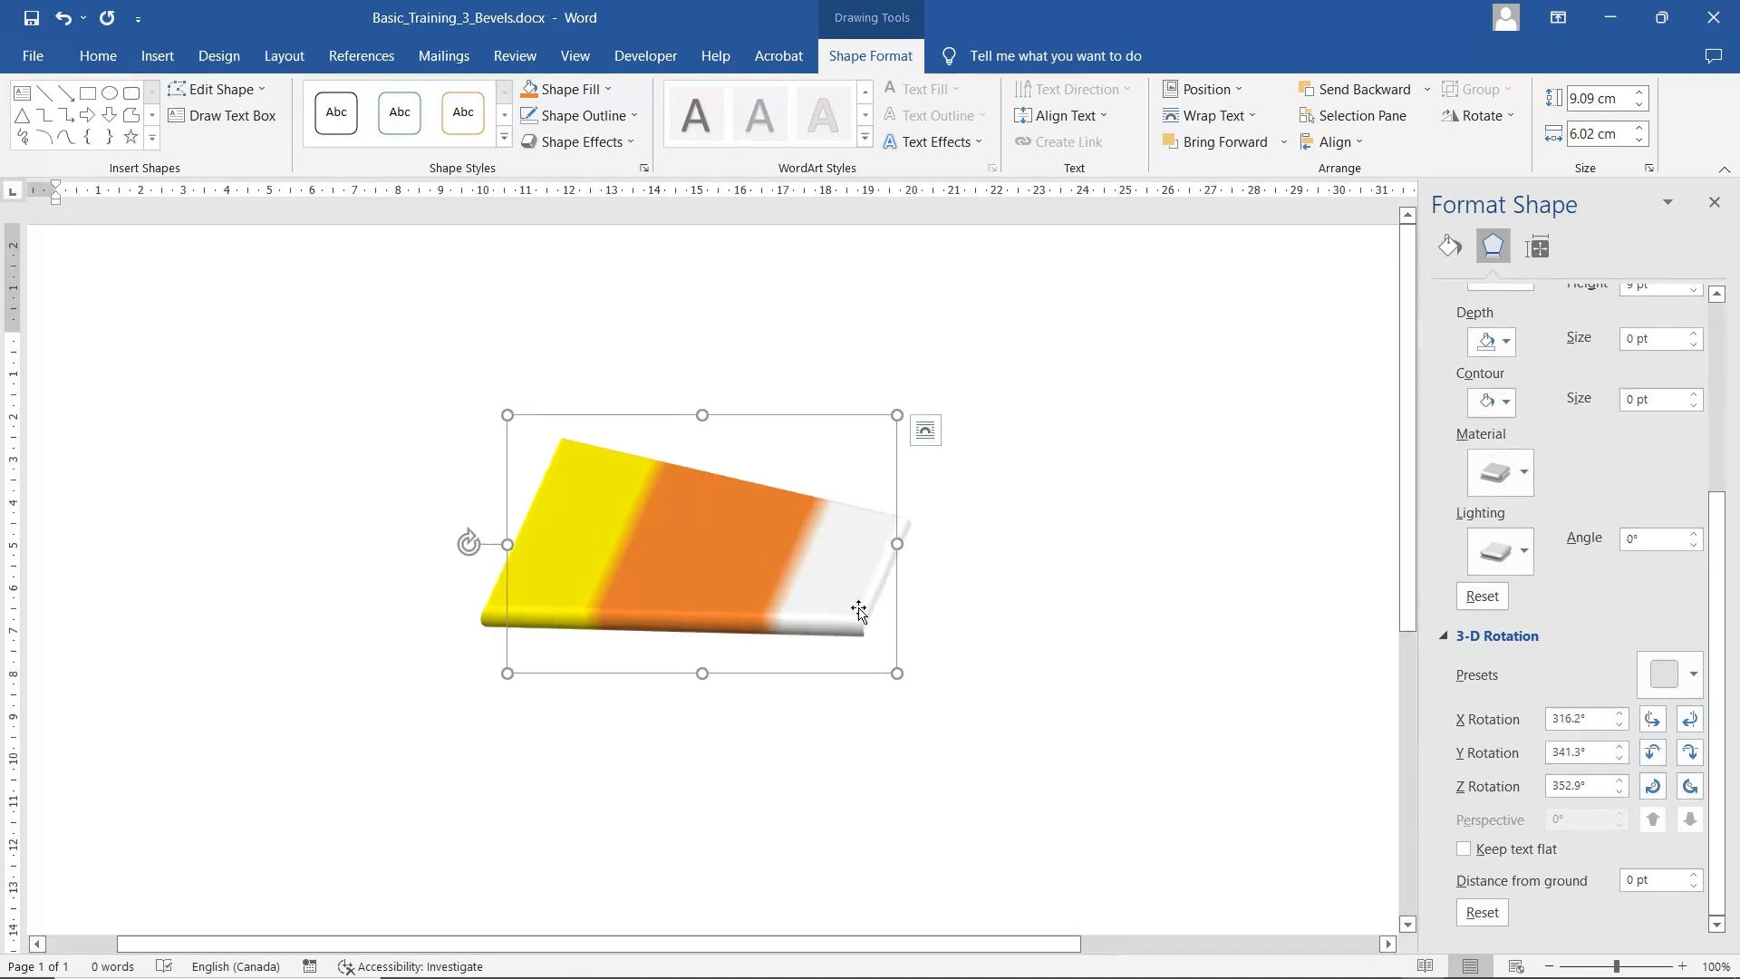
Raise the height of the shape's top bevel to 18 pt.
scroll(1613, 462, up, 3)
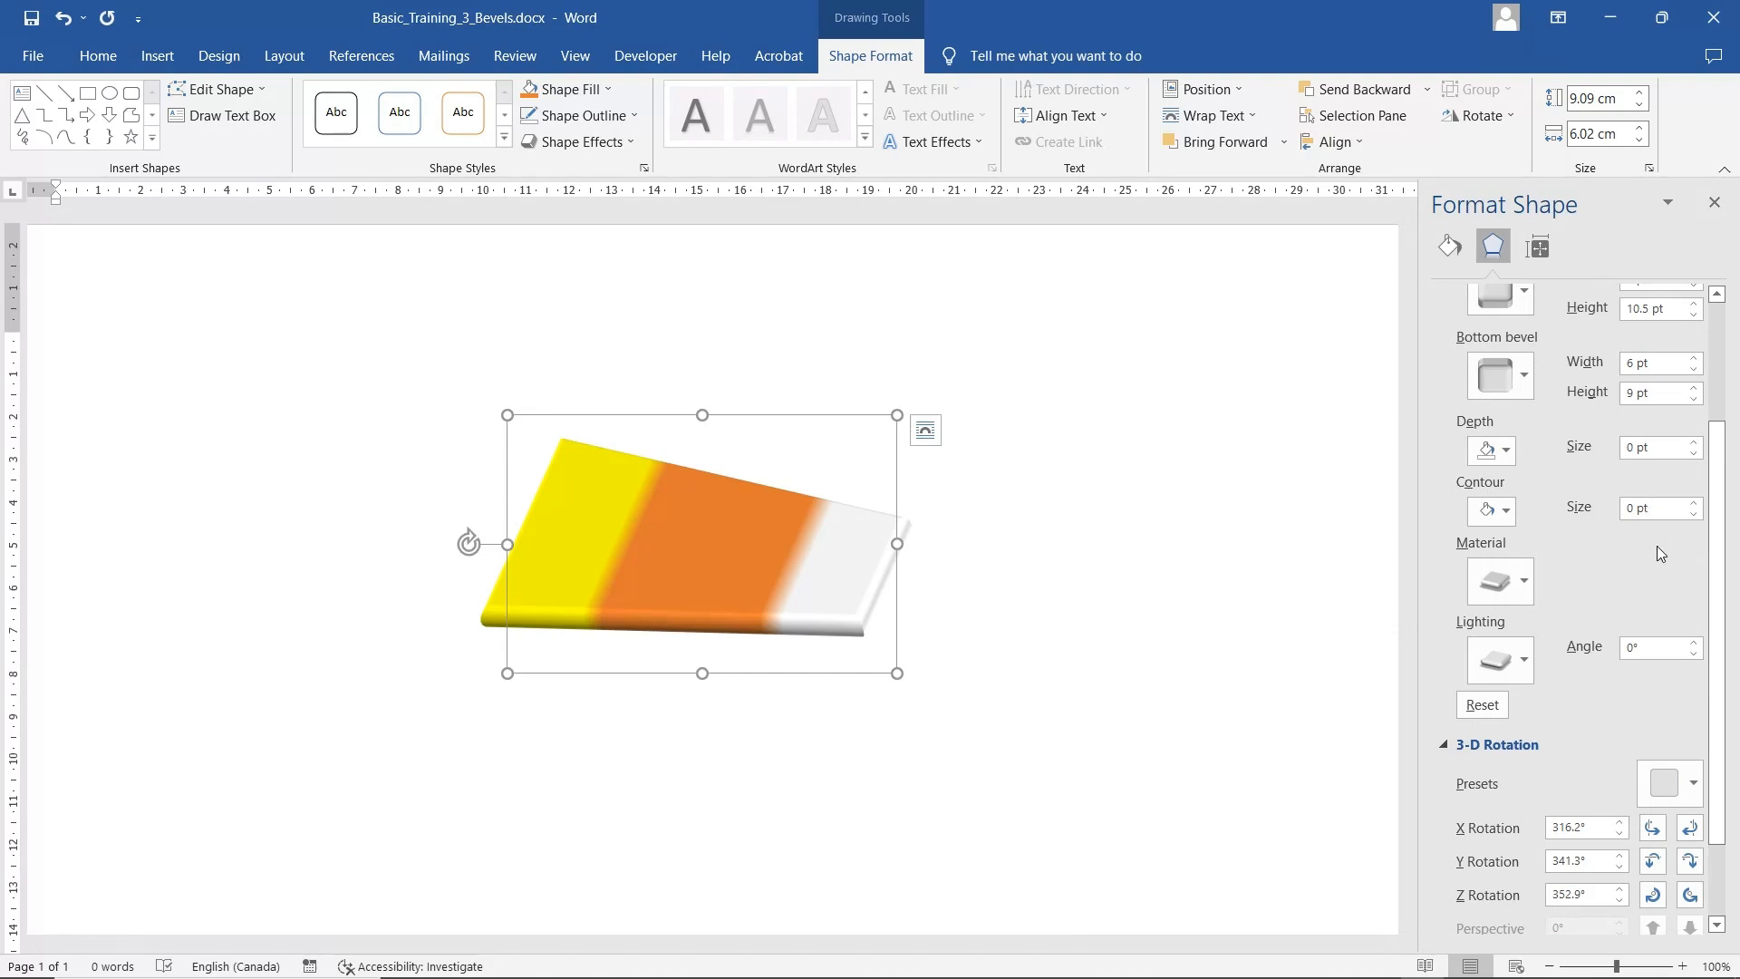
scroll(1656, 545, up, 2)
click(1693, 359)
click(1693, 359)
click(1692, 359)
click(1693, 359)
click(1693, 359)
click(1693, 359)
click(1693, 359)
click(1693, 359)
Raise the bottom bevel's height to 14 pt and move the shape slightly down and to the right on the page.
click(1693, 442)
click(1693, 443)
click(1693, 442)
click(1693, 442)
click(1693, 442)
click(1693, 442)
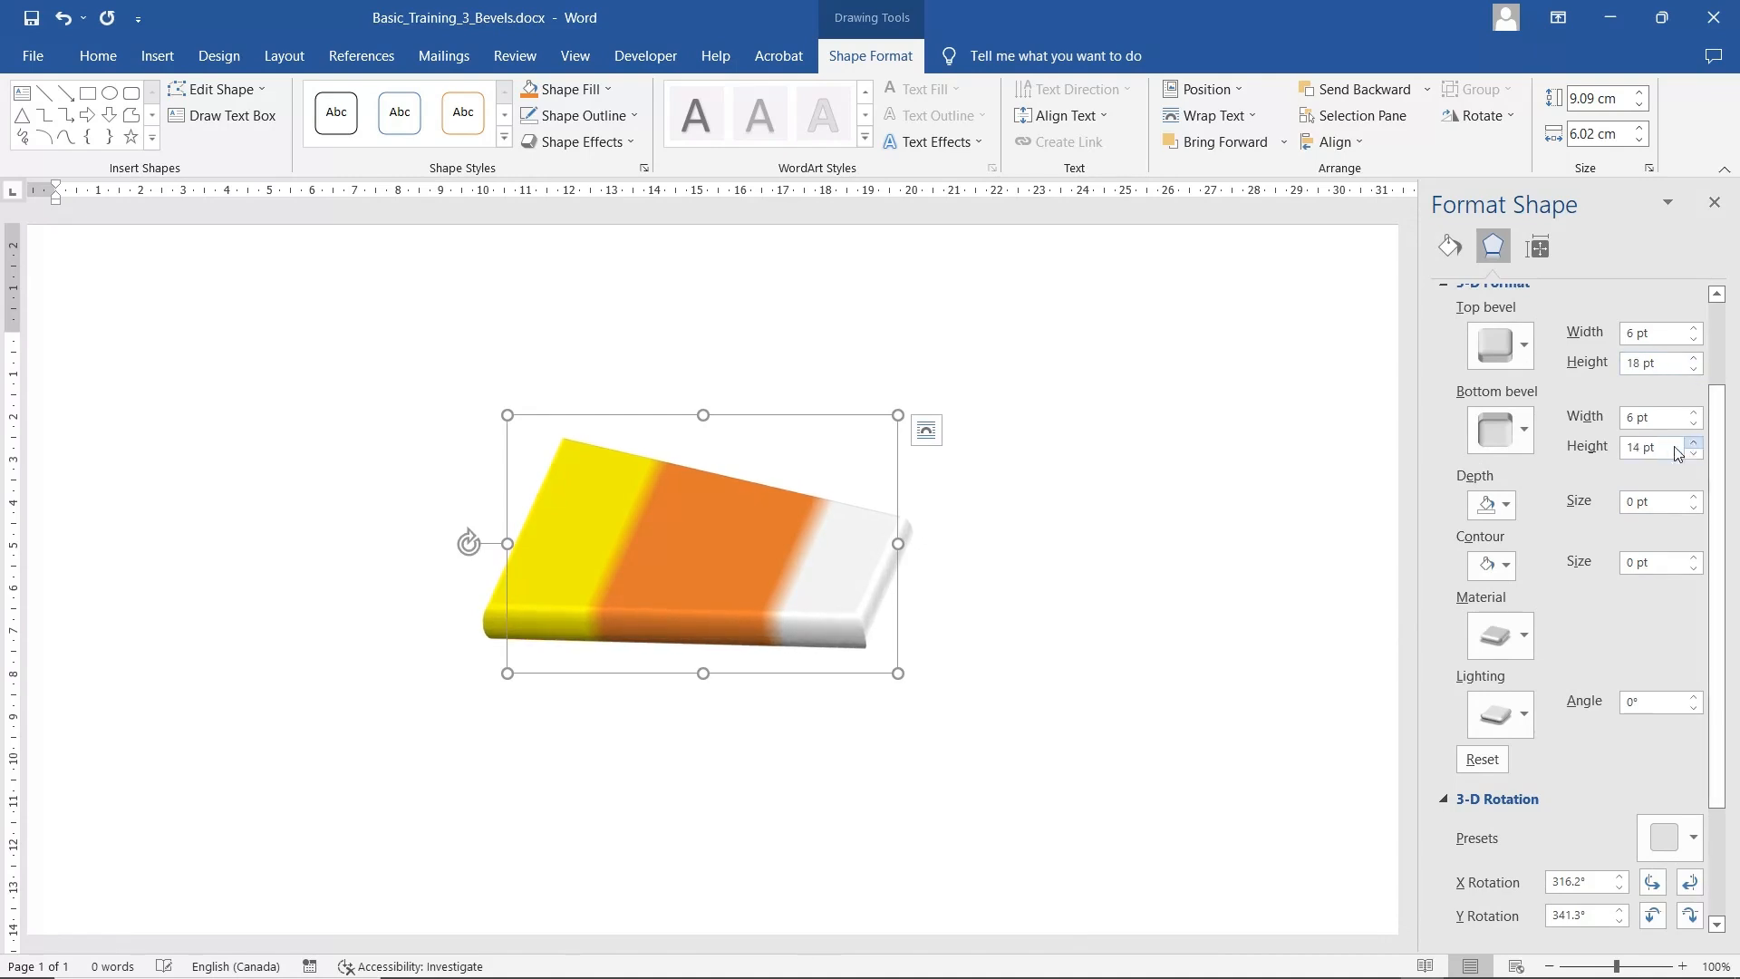
drag(824, 585, 852, 618)
right_click(852, 618)
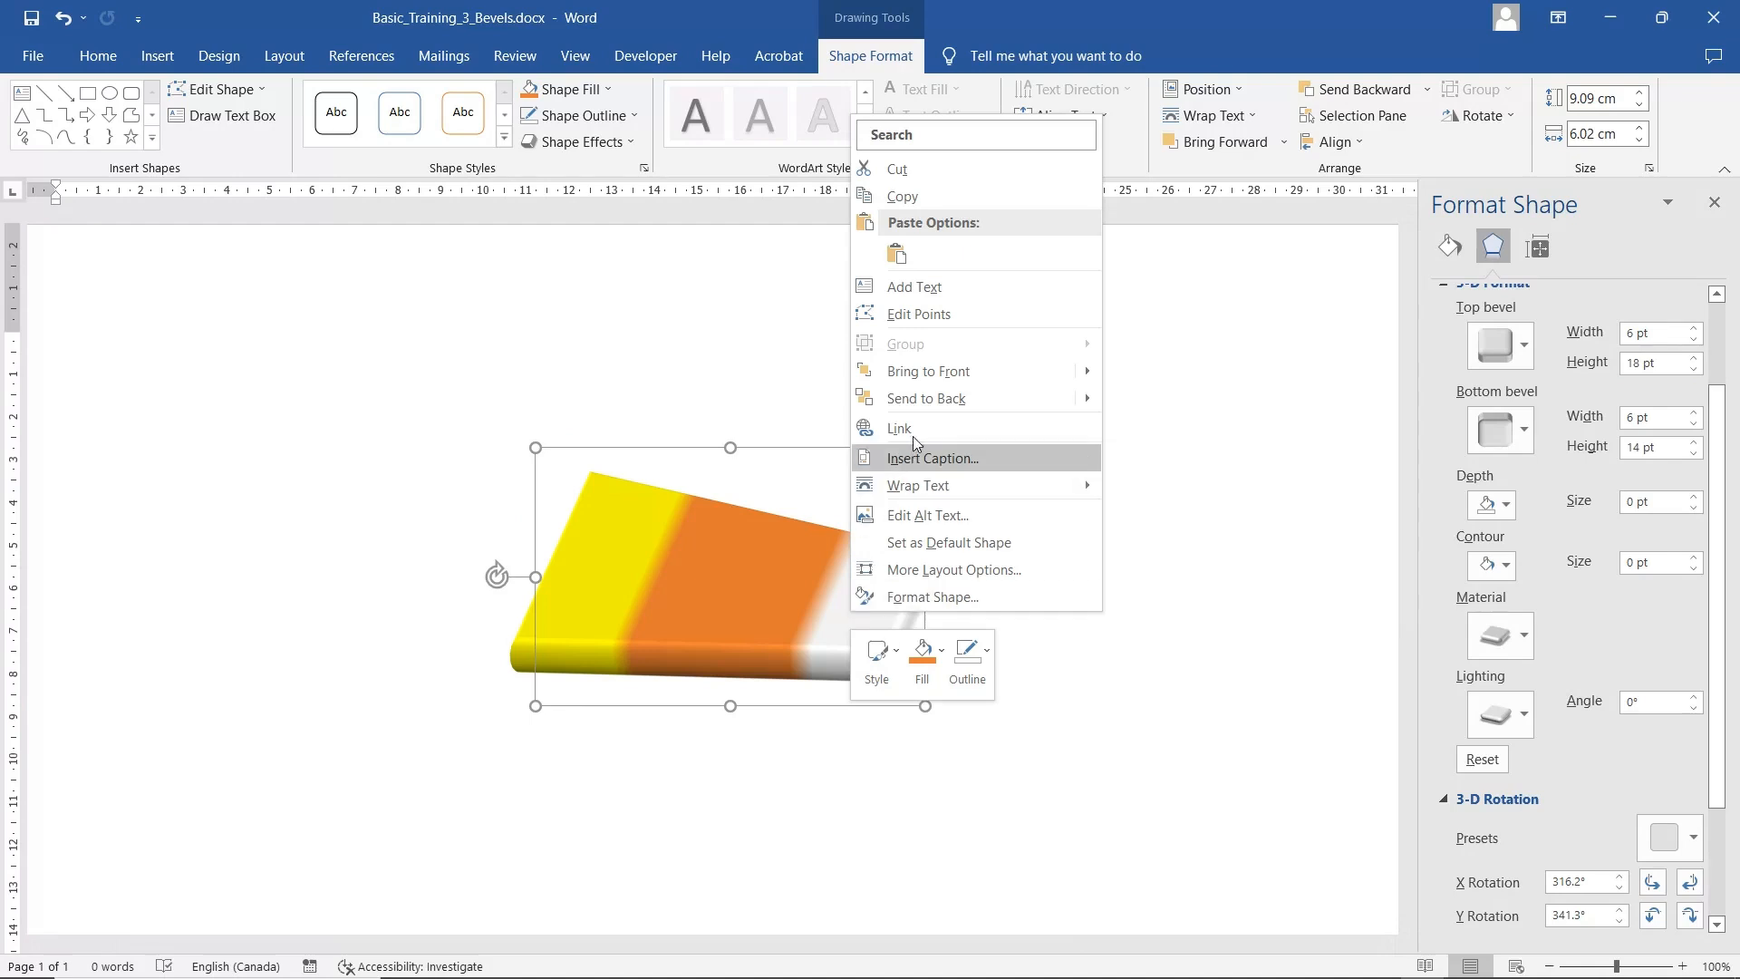
click(926, 314)
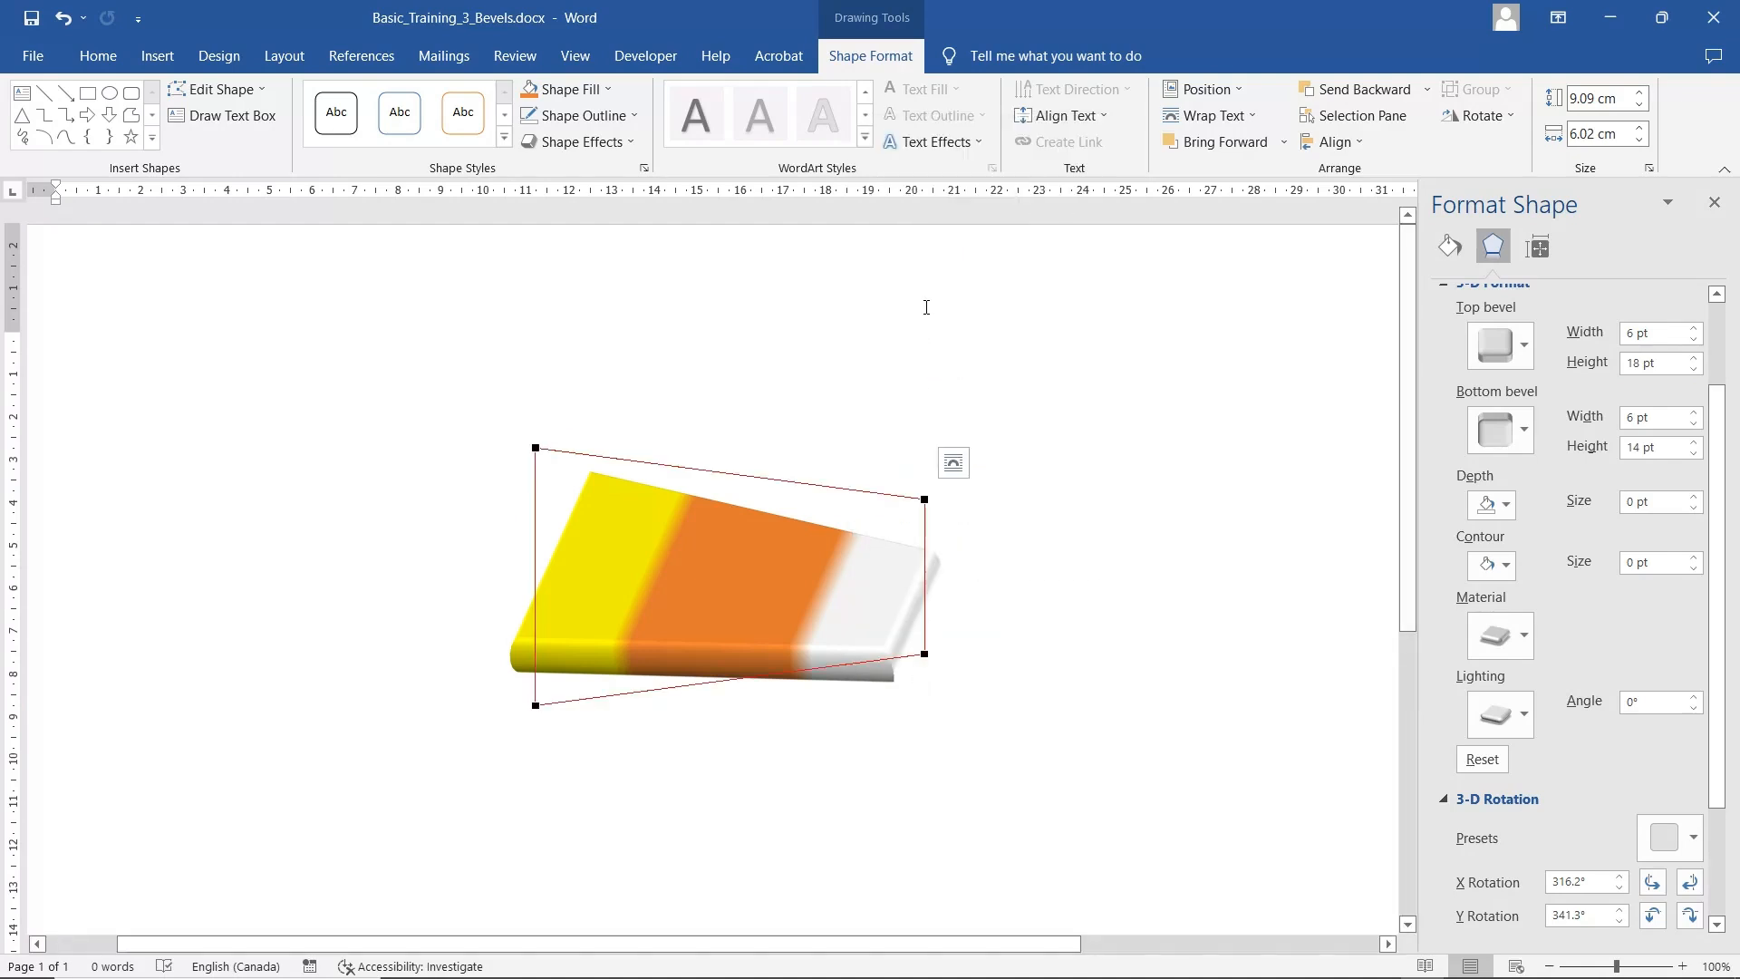
right_click(923, 500)
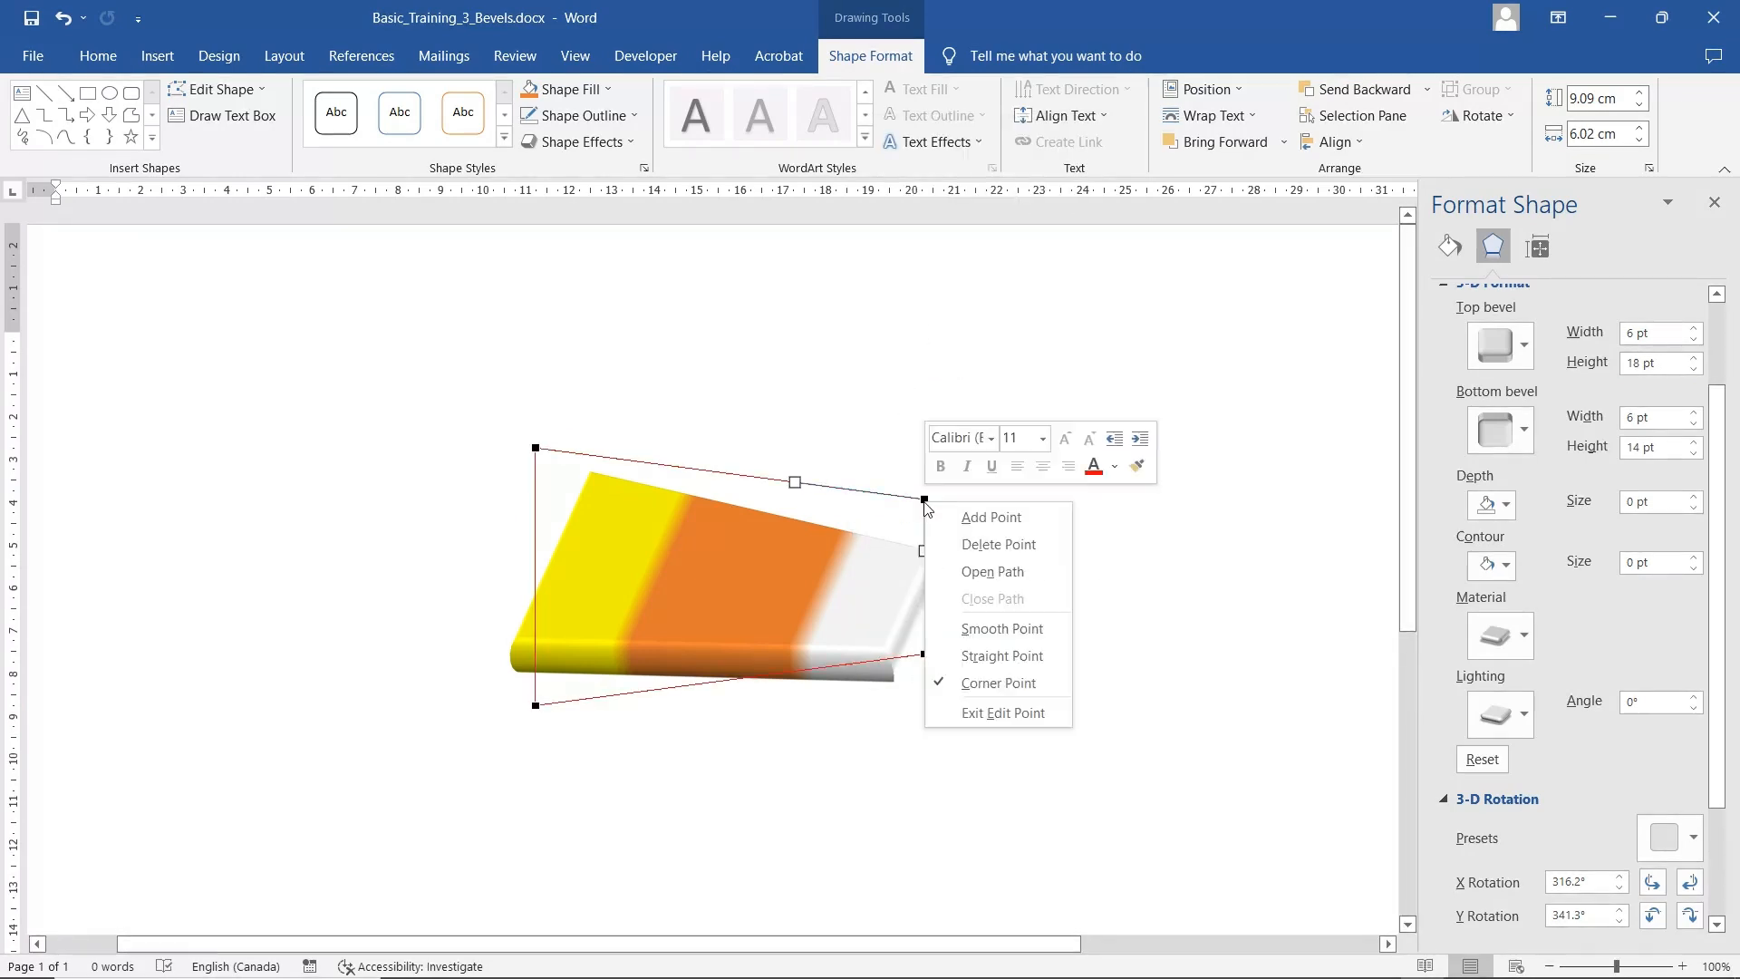
key(Escape)
Edit the shape's points and convert all four corner points to smooth points to round its outline.
right_click(845, 551)
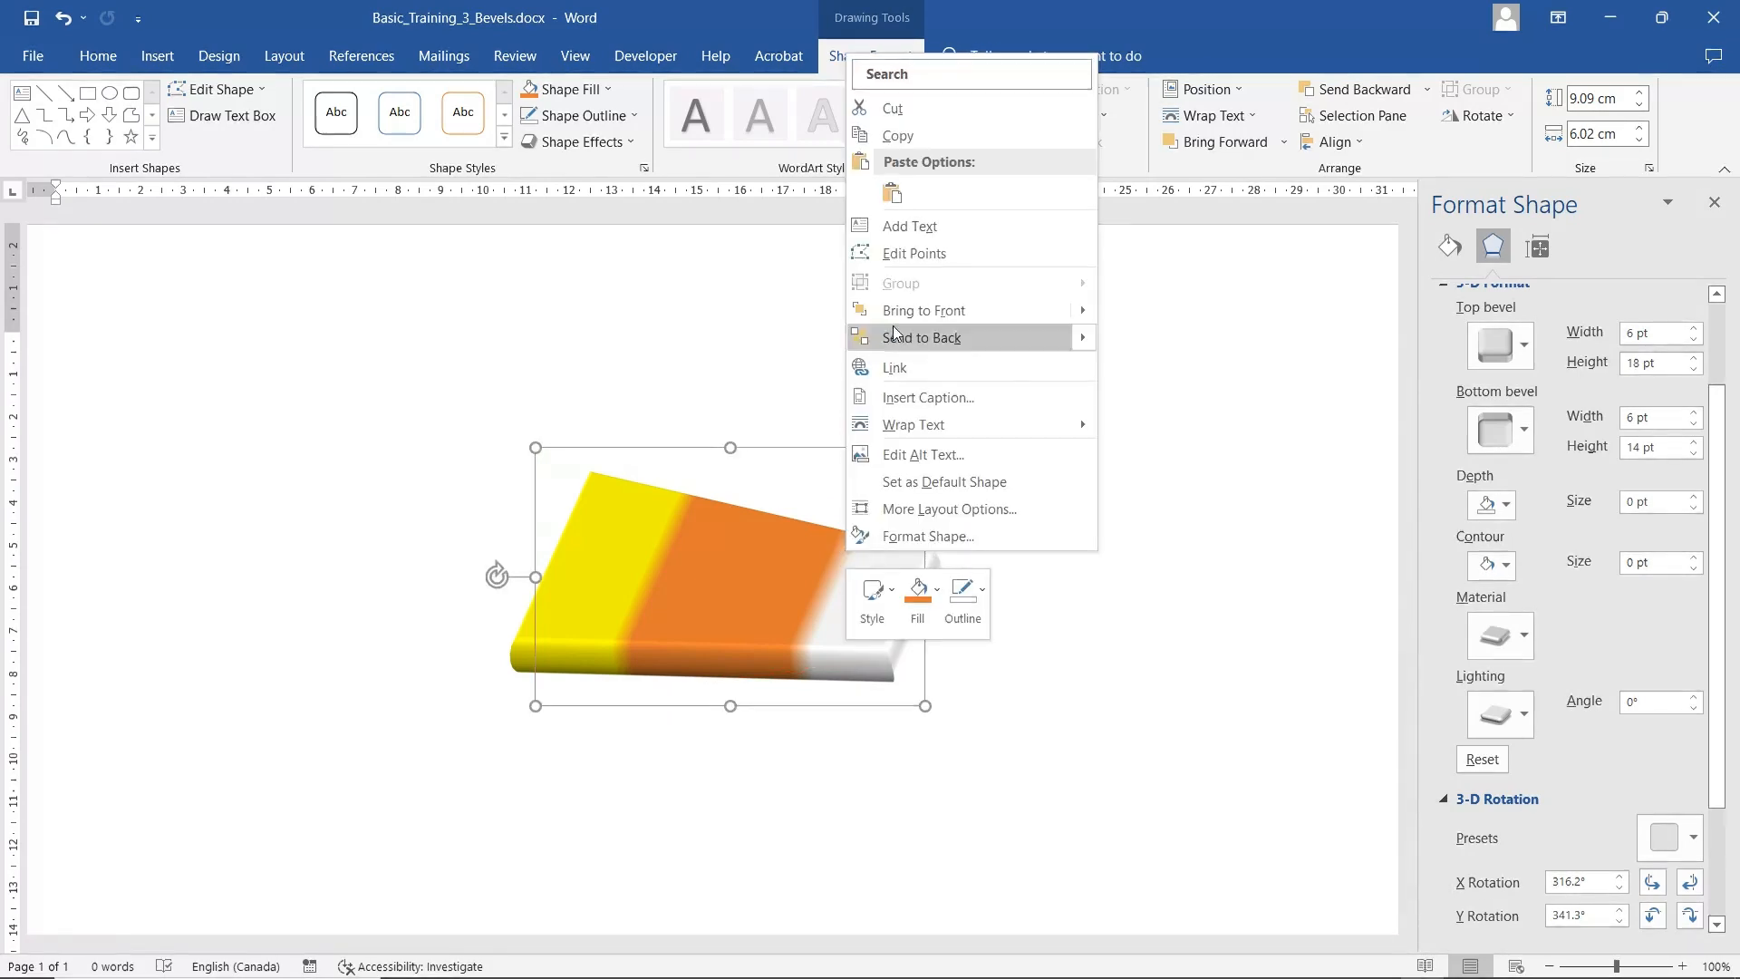
click(912, 254)
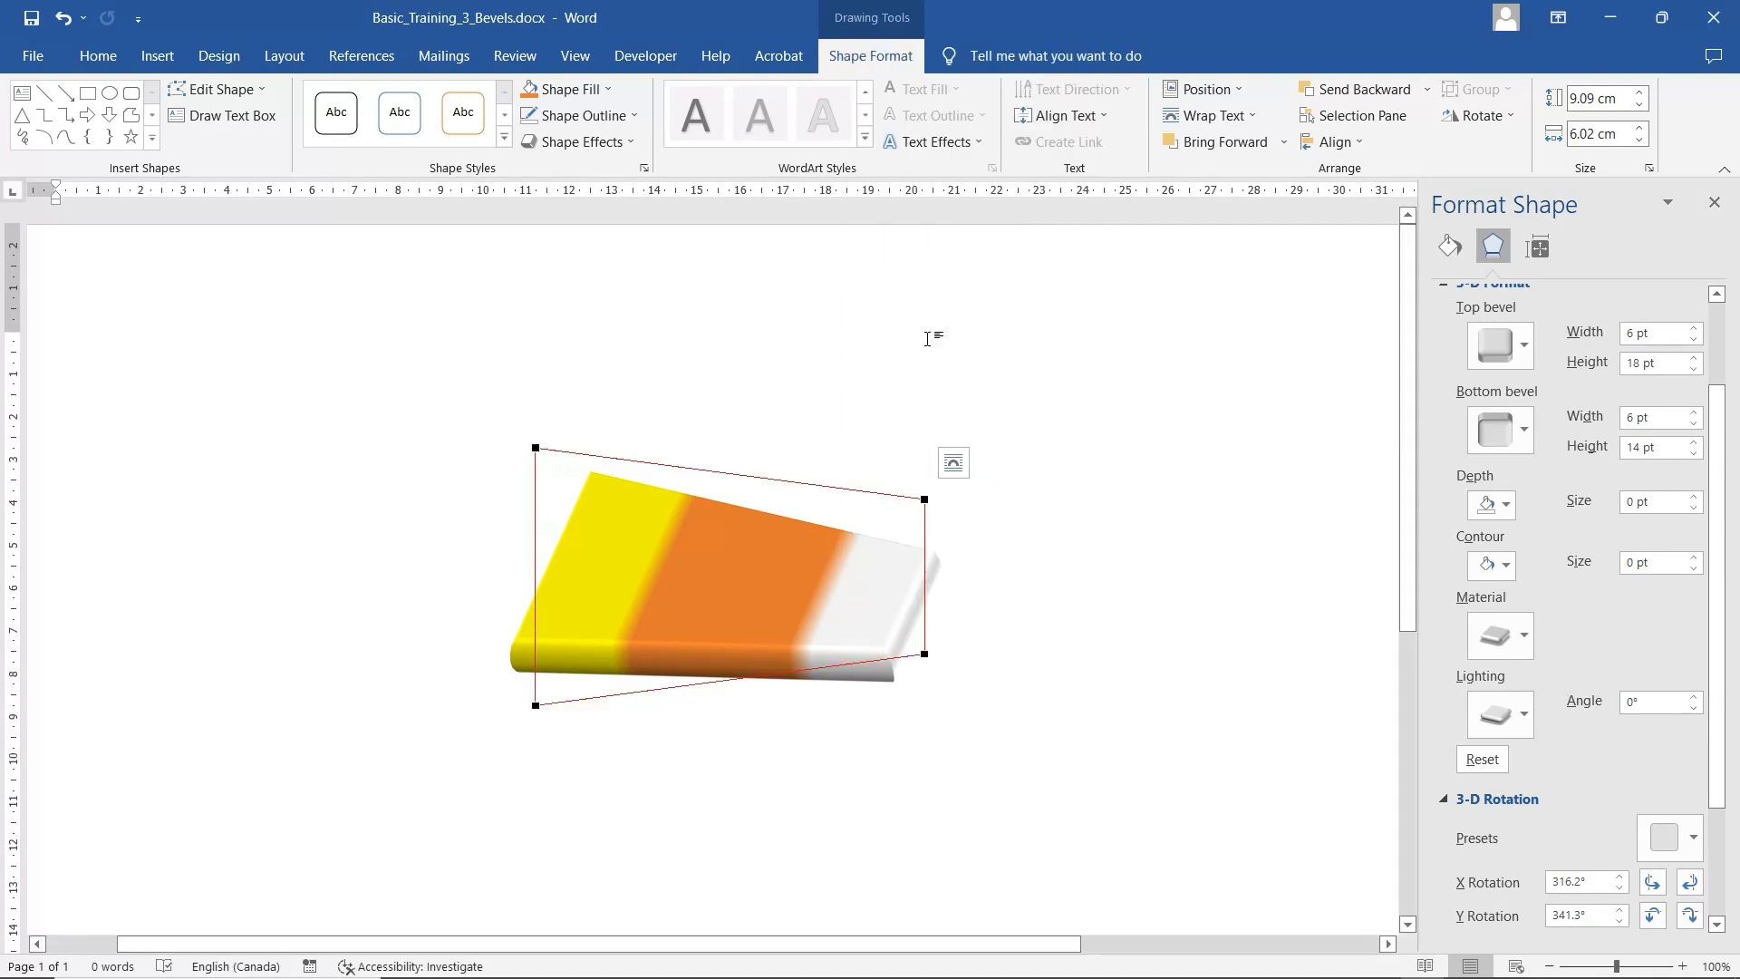
click(927, 498)
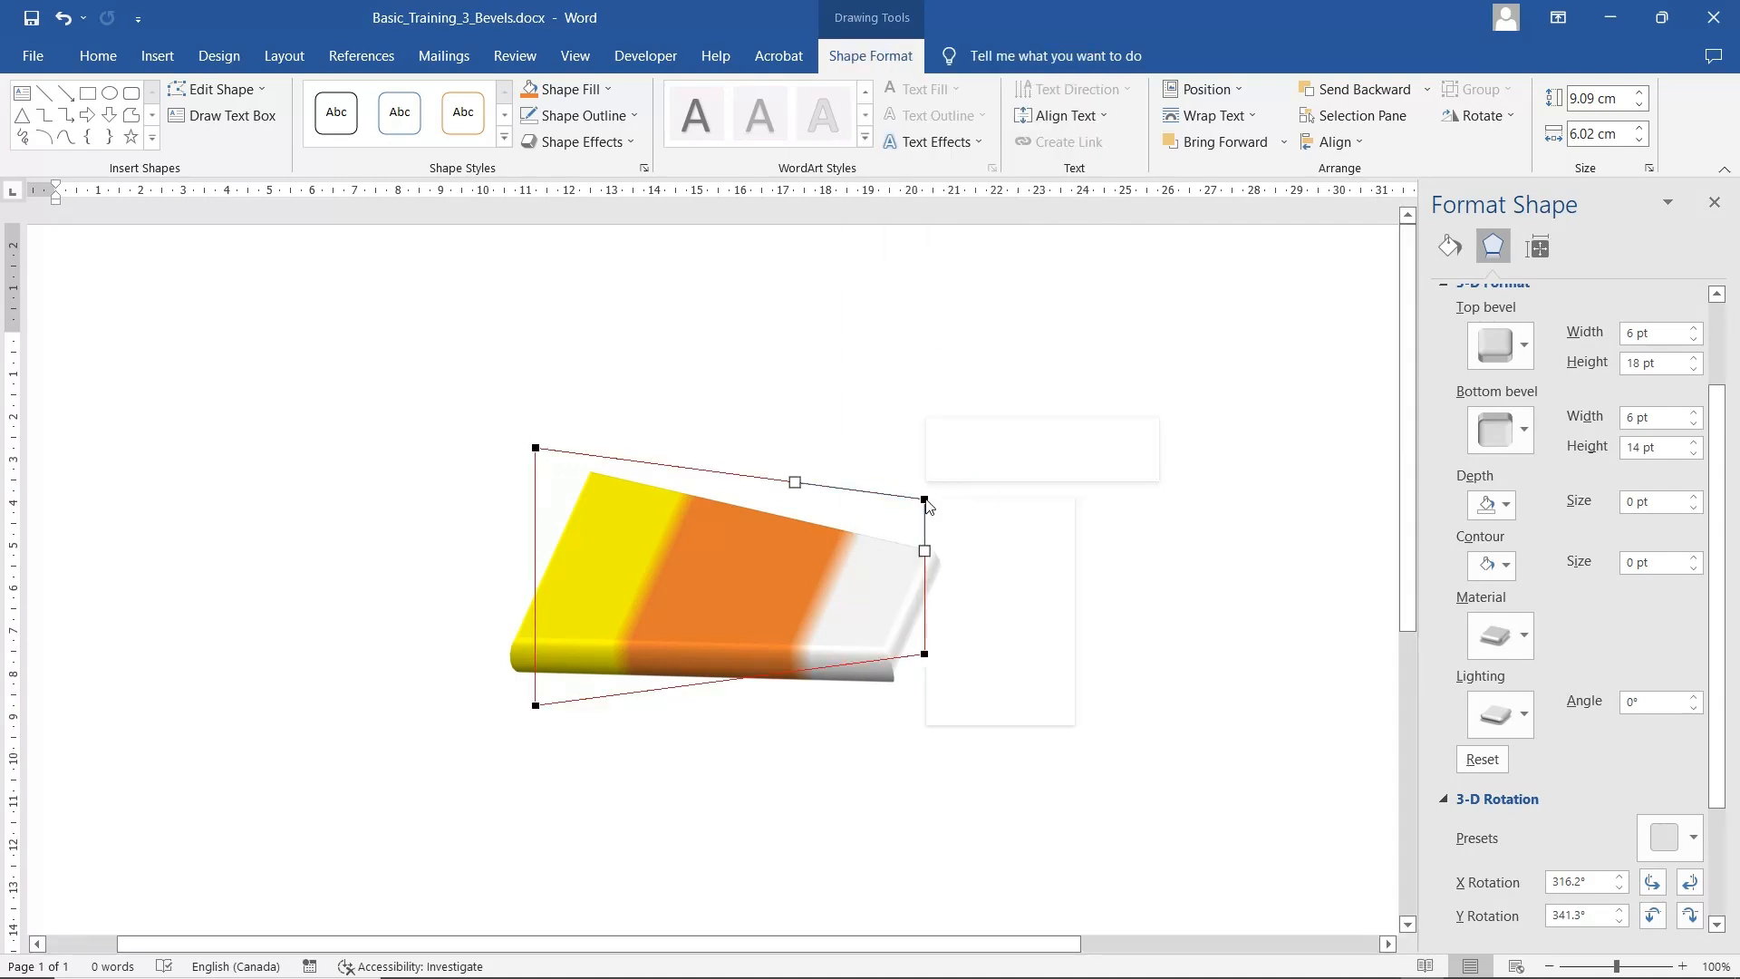
right_click(927, 498)
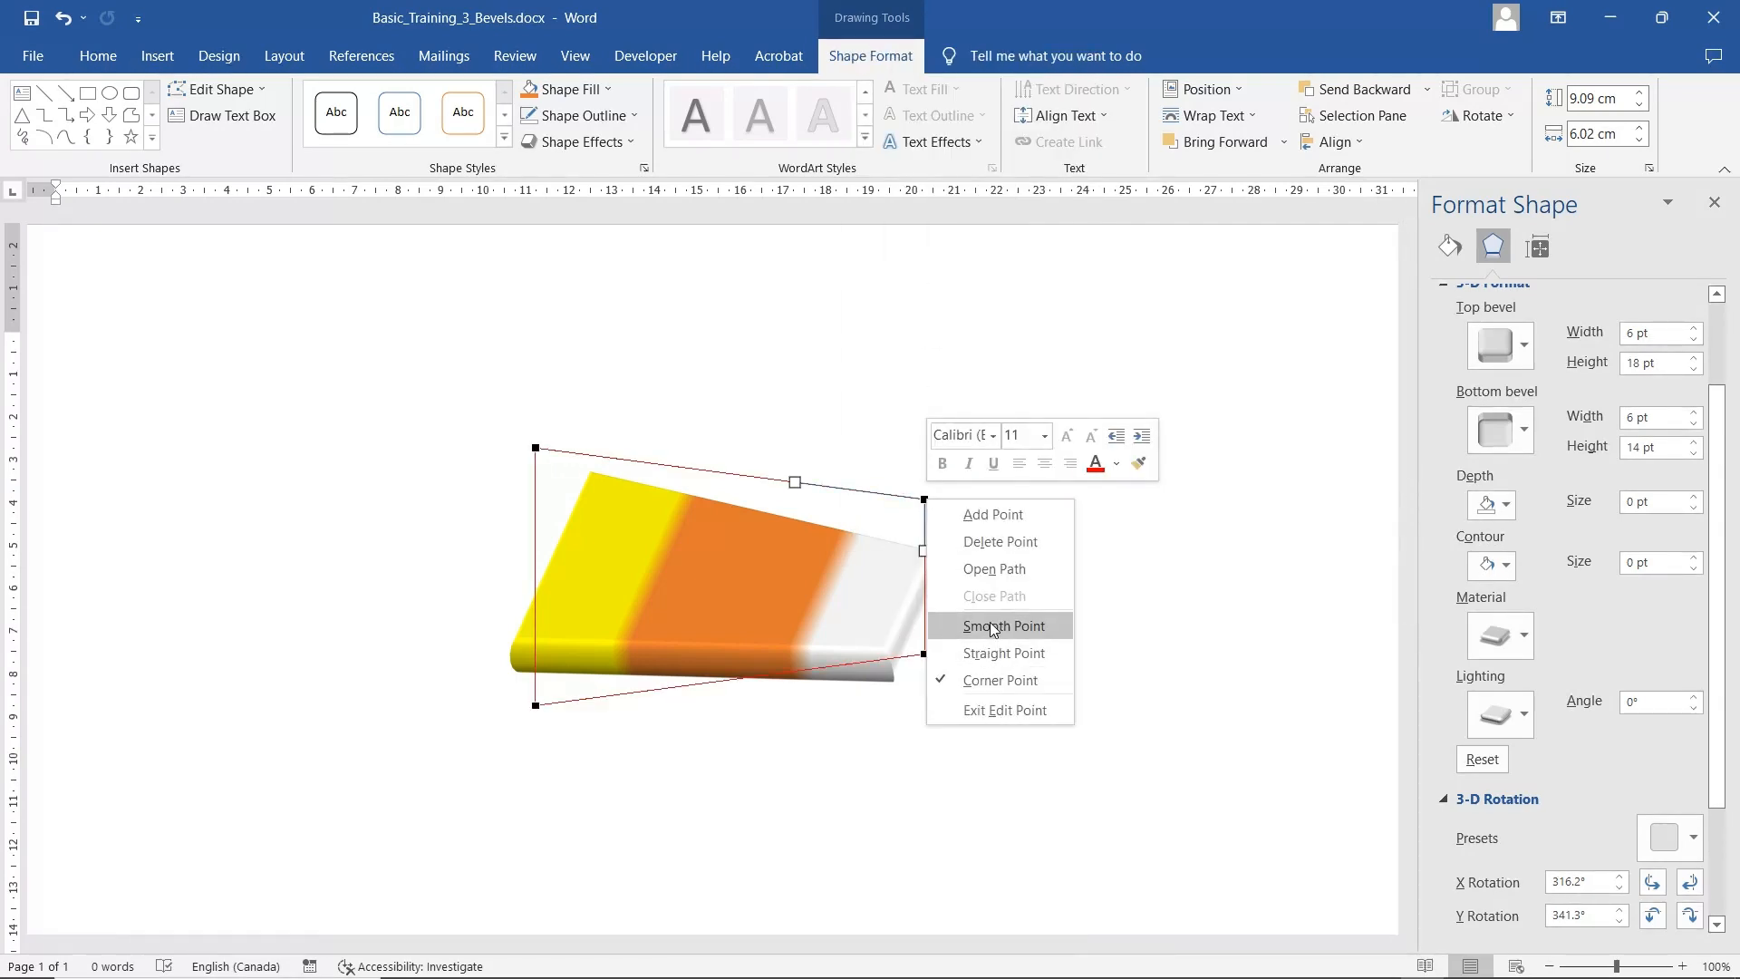
click(994, 629)
right_click(535, 447)
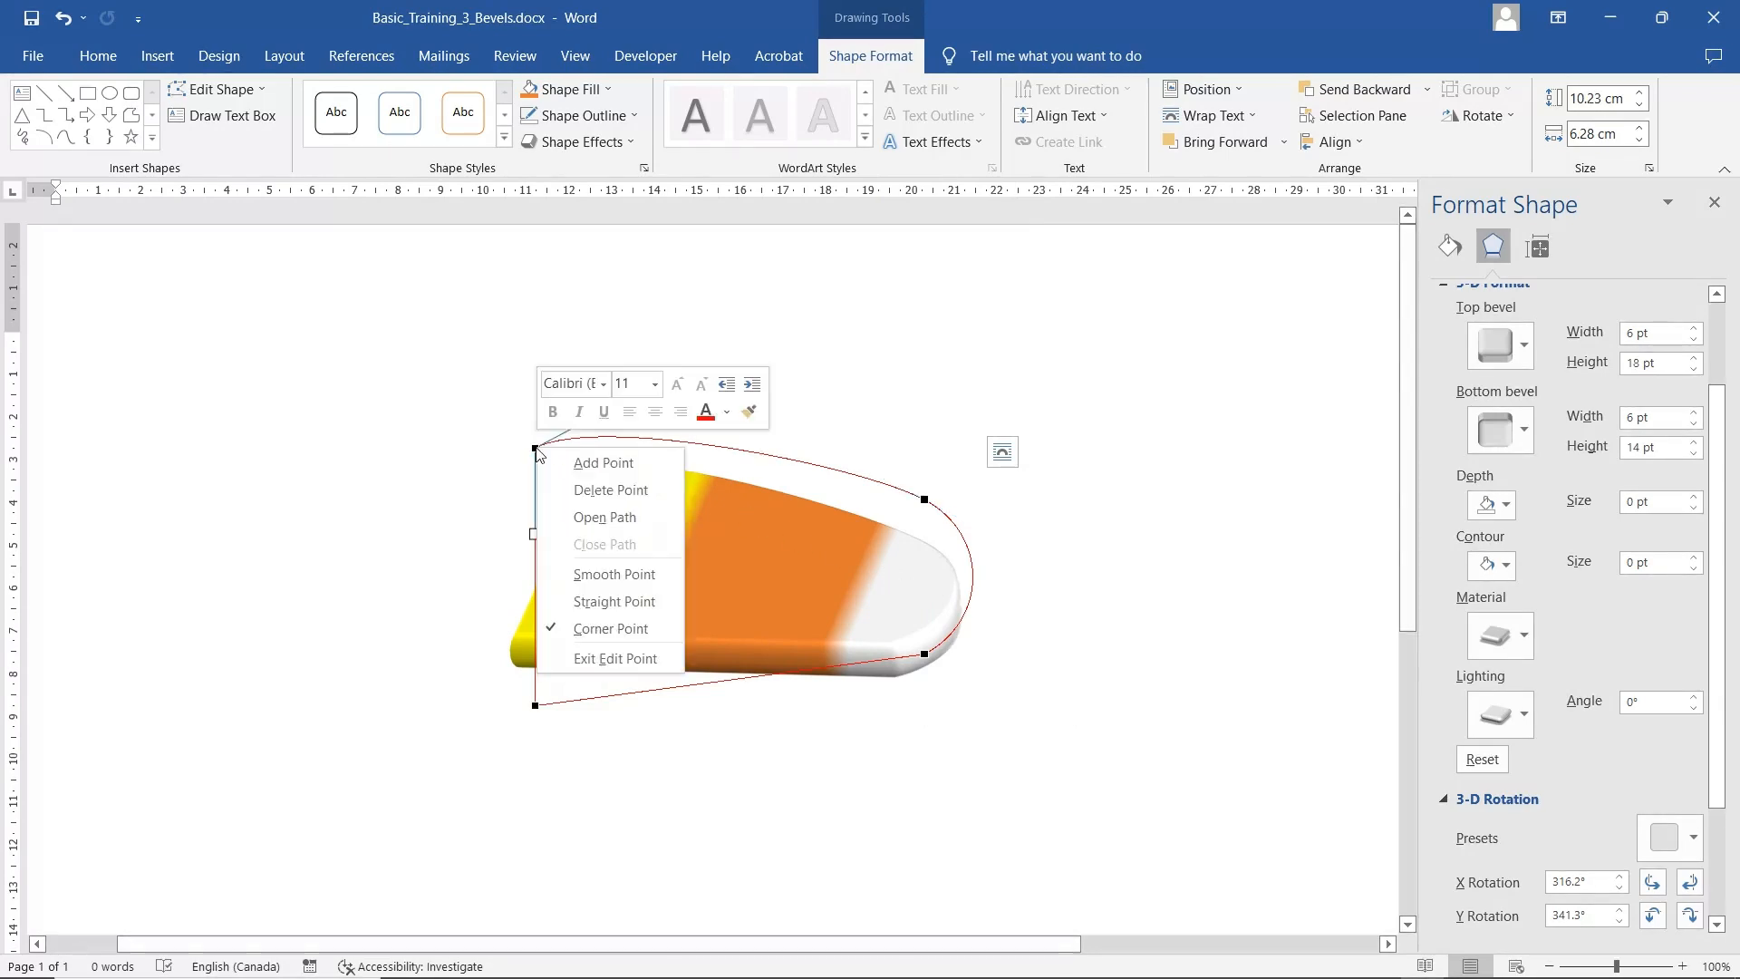
click(603, 574)
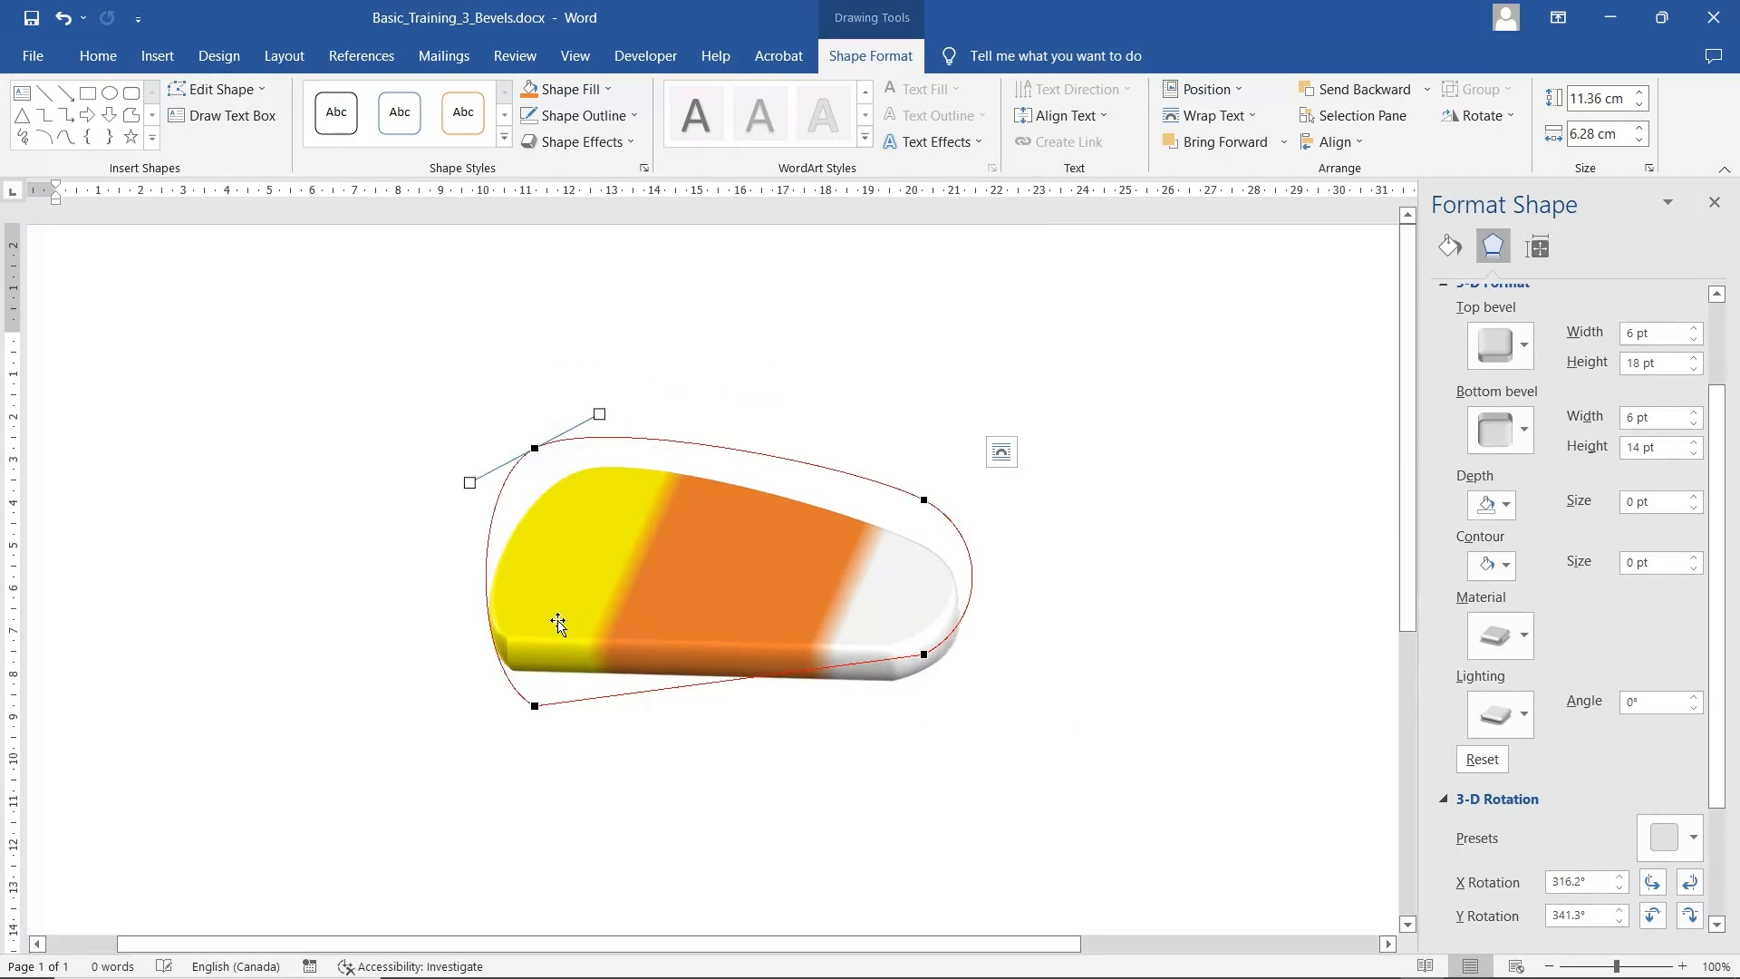
right_click(537, 705)
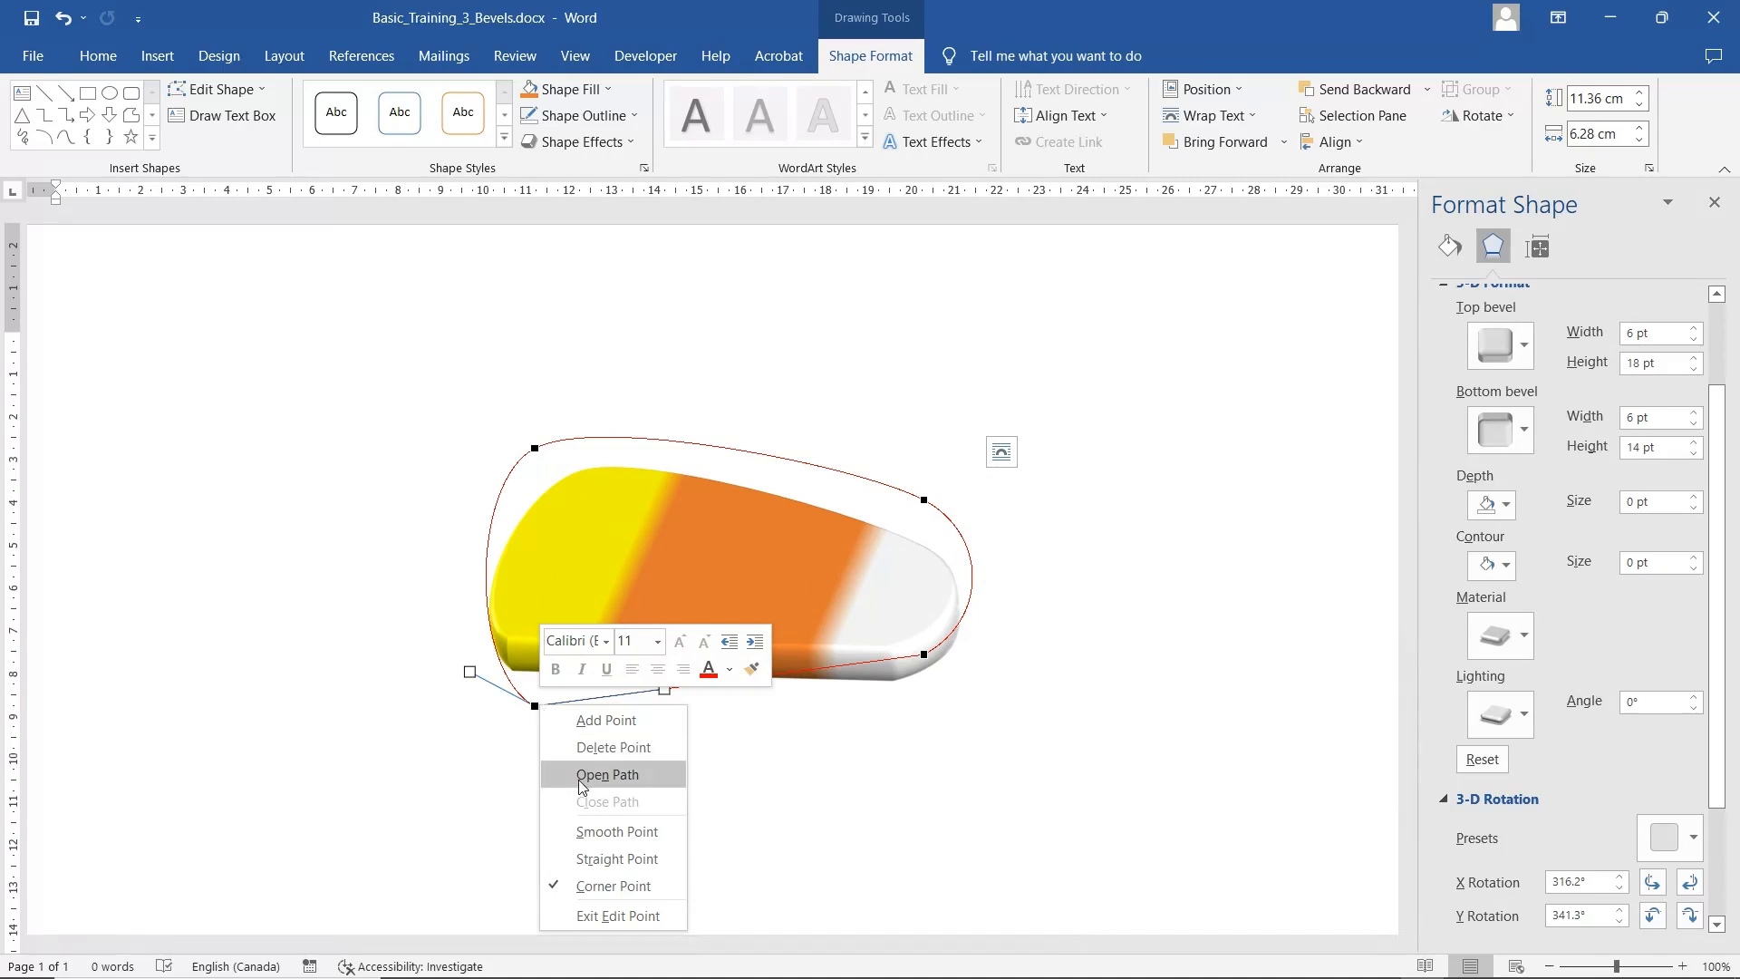
click(608, 828)
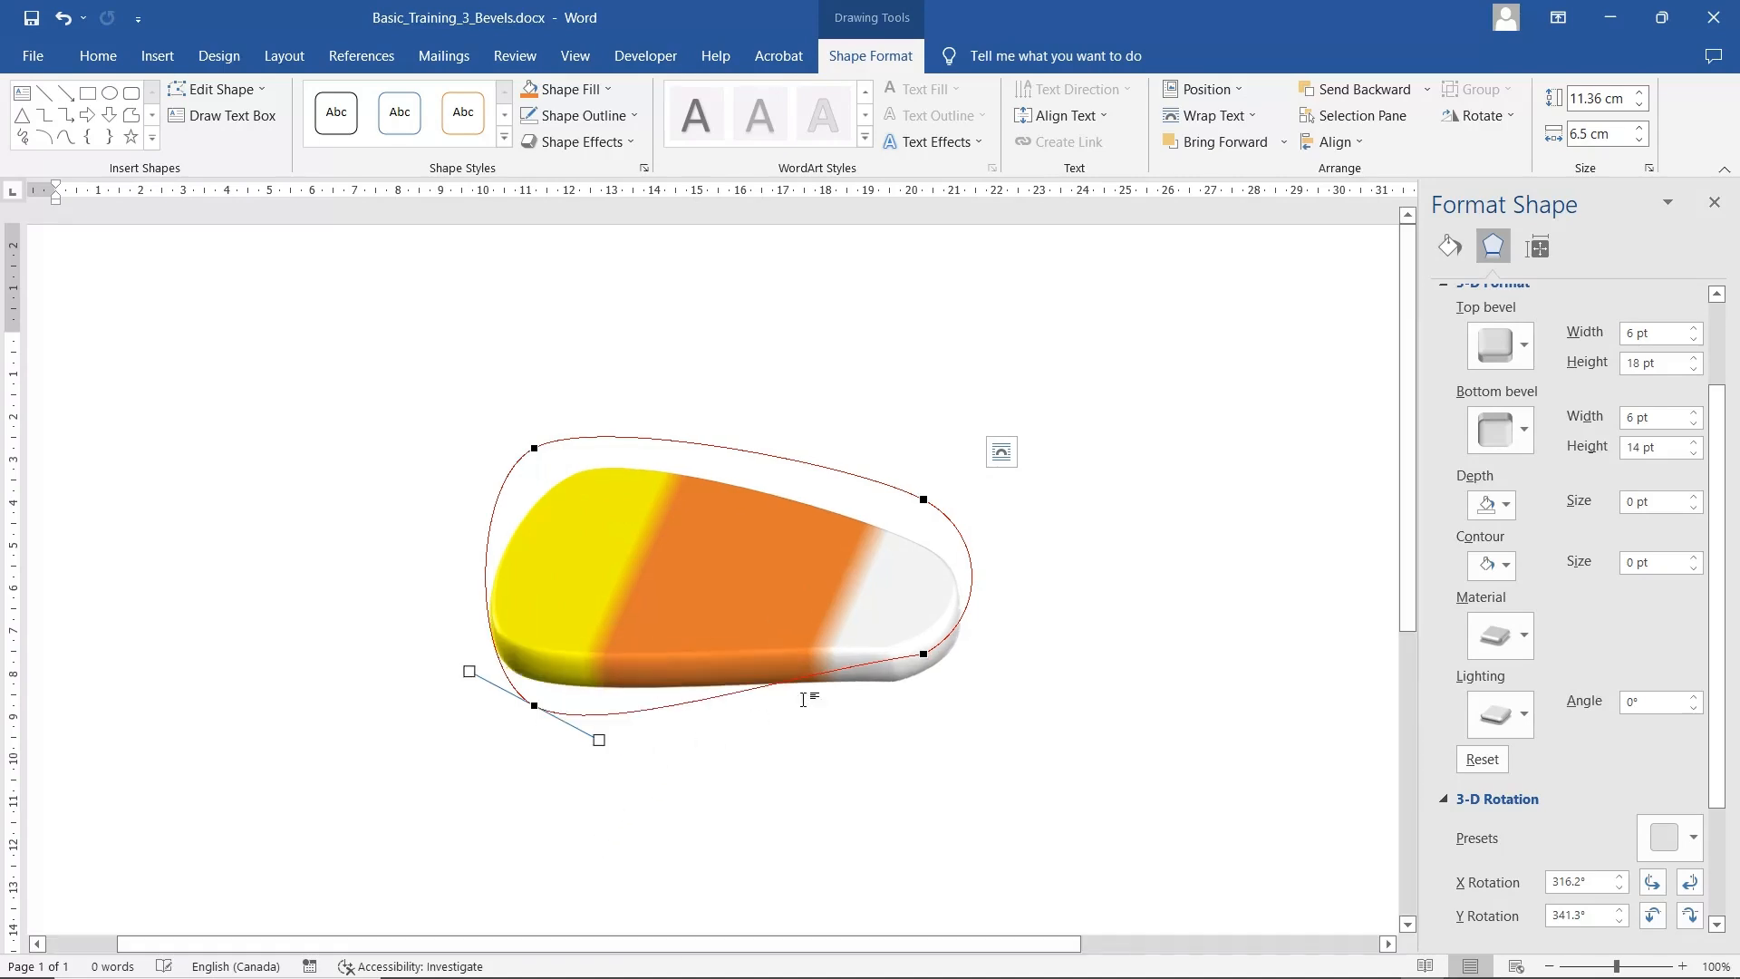
right_click(922, 658)
click(985, 774)
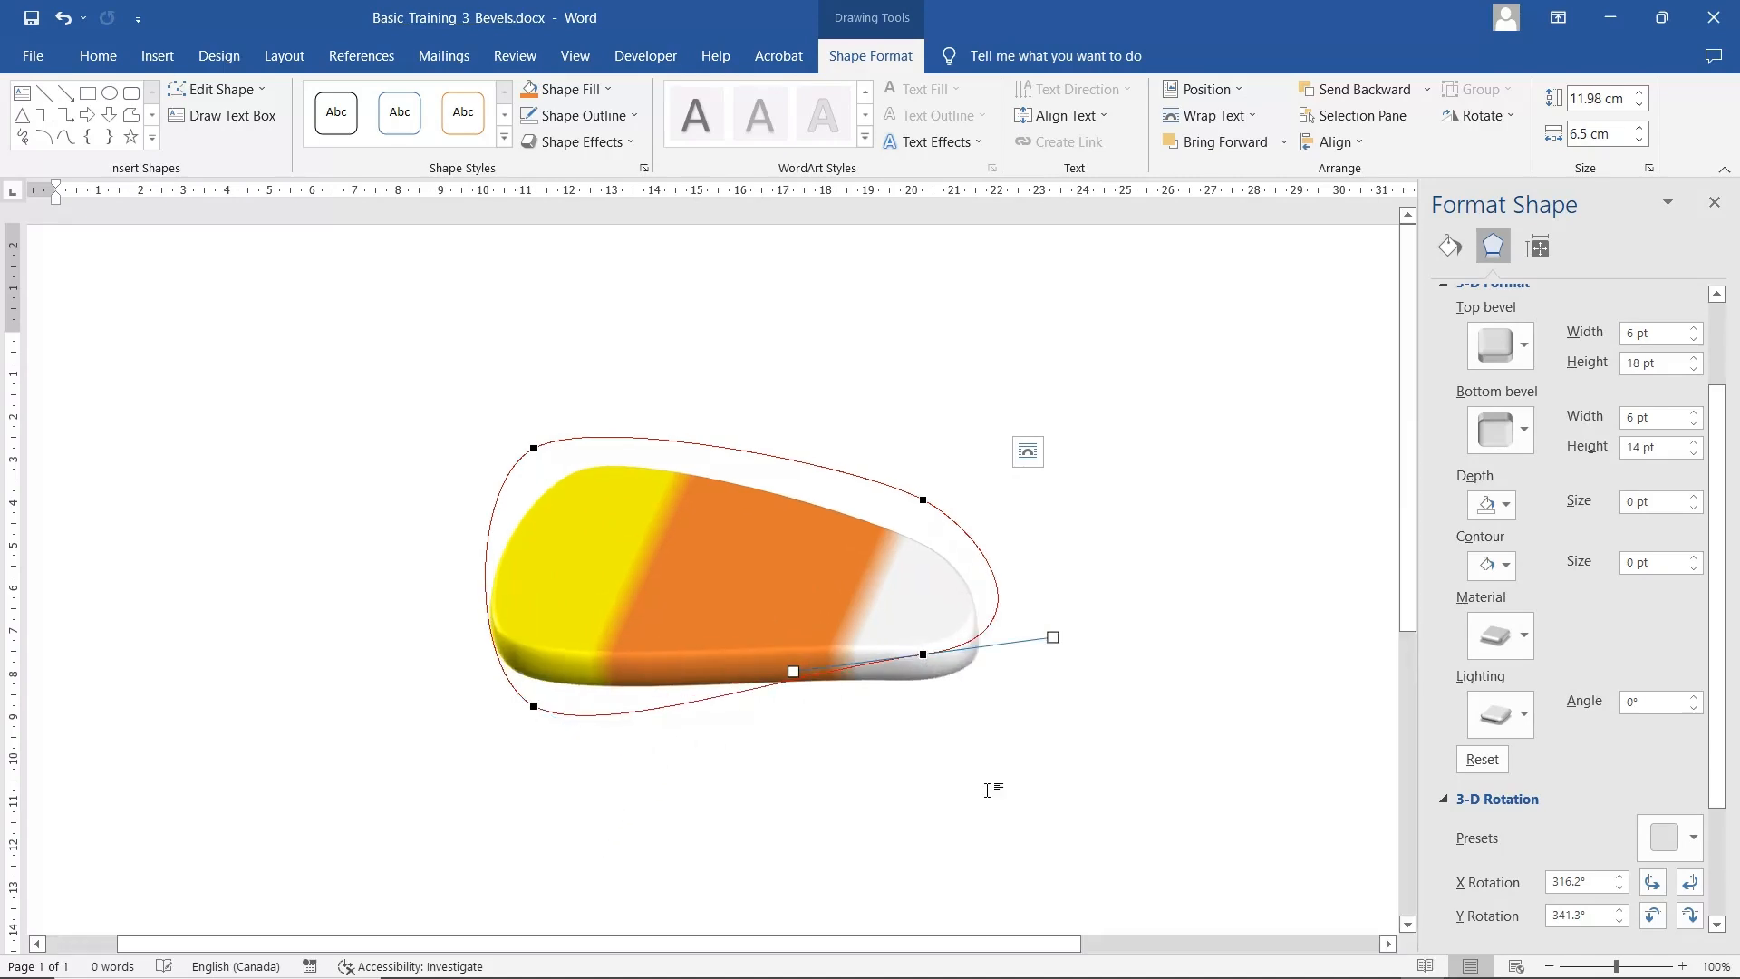
Finish the point editing and resize the shape from its upper-right corner to about 11.08 cm by 6.84 cm.
click(900, 735)
click(870, 606)
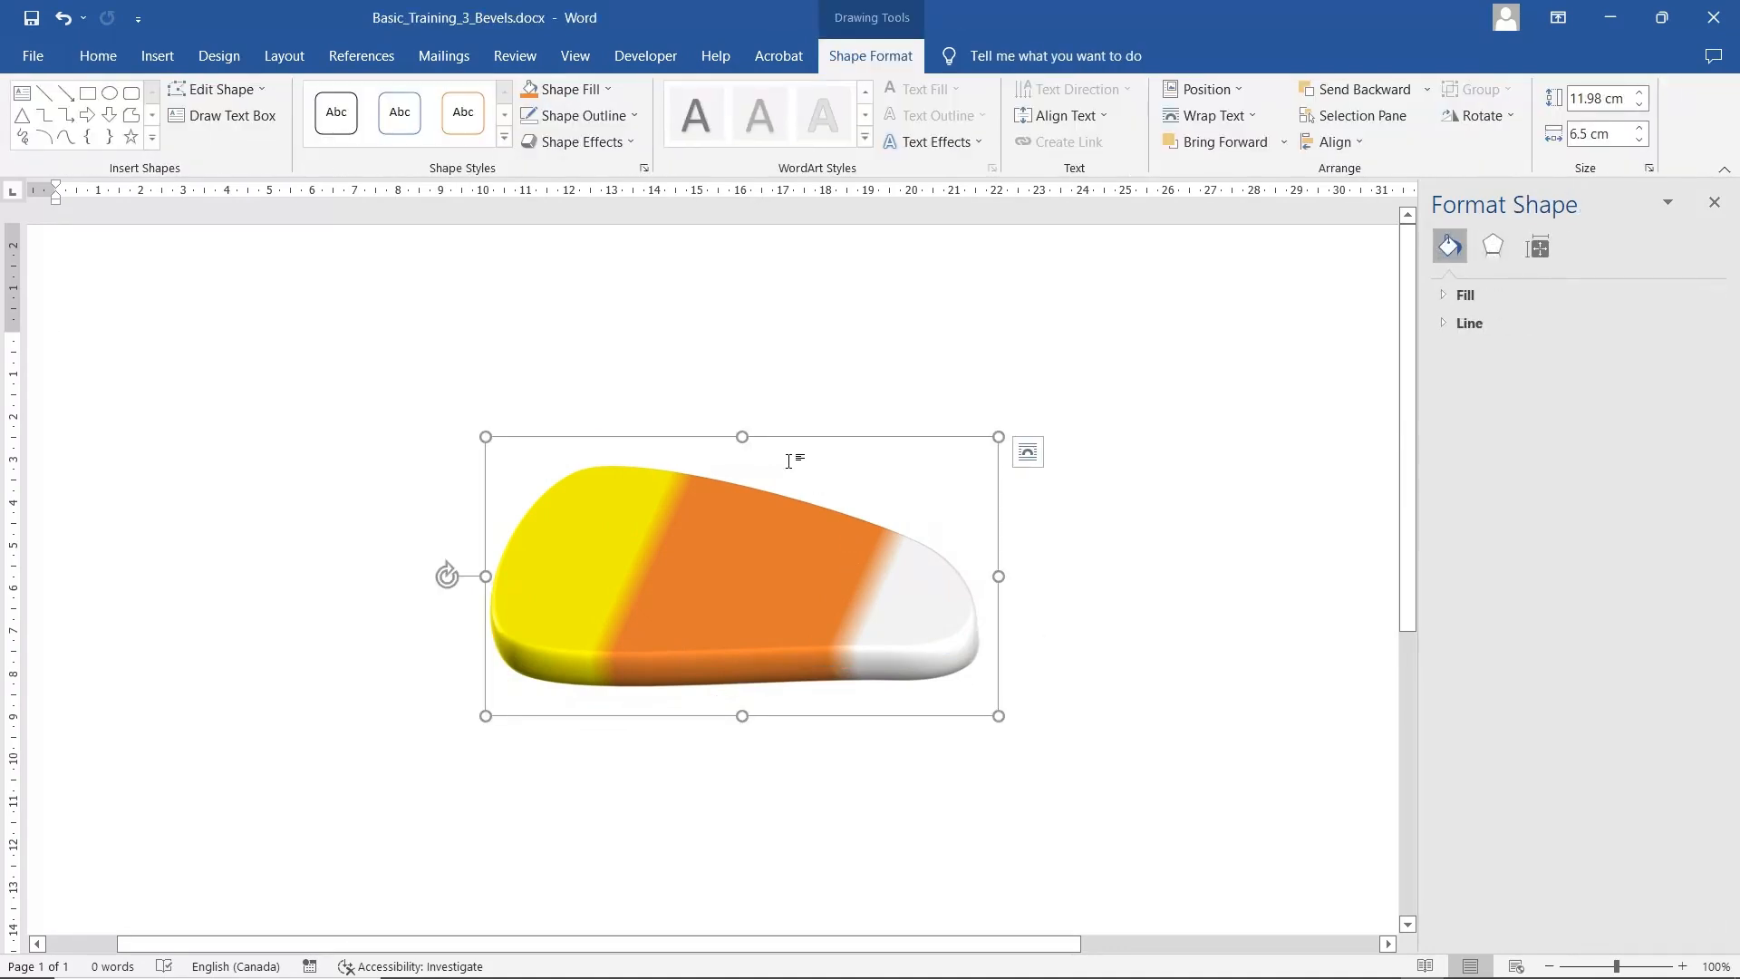
drag(998, 436, 961, 422)
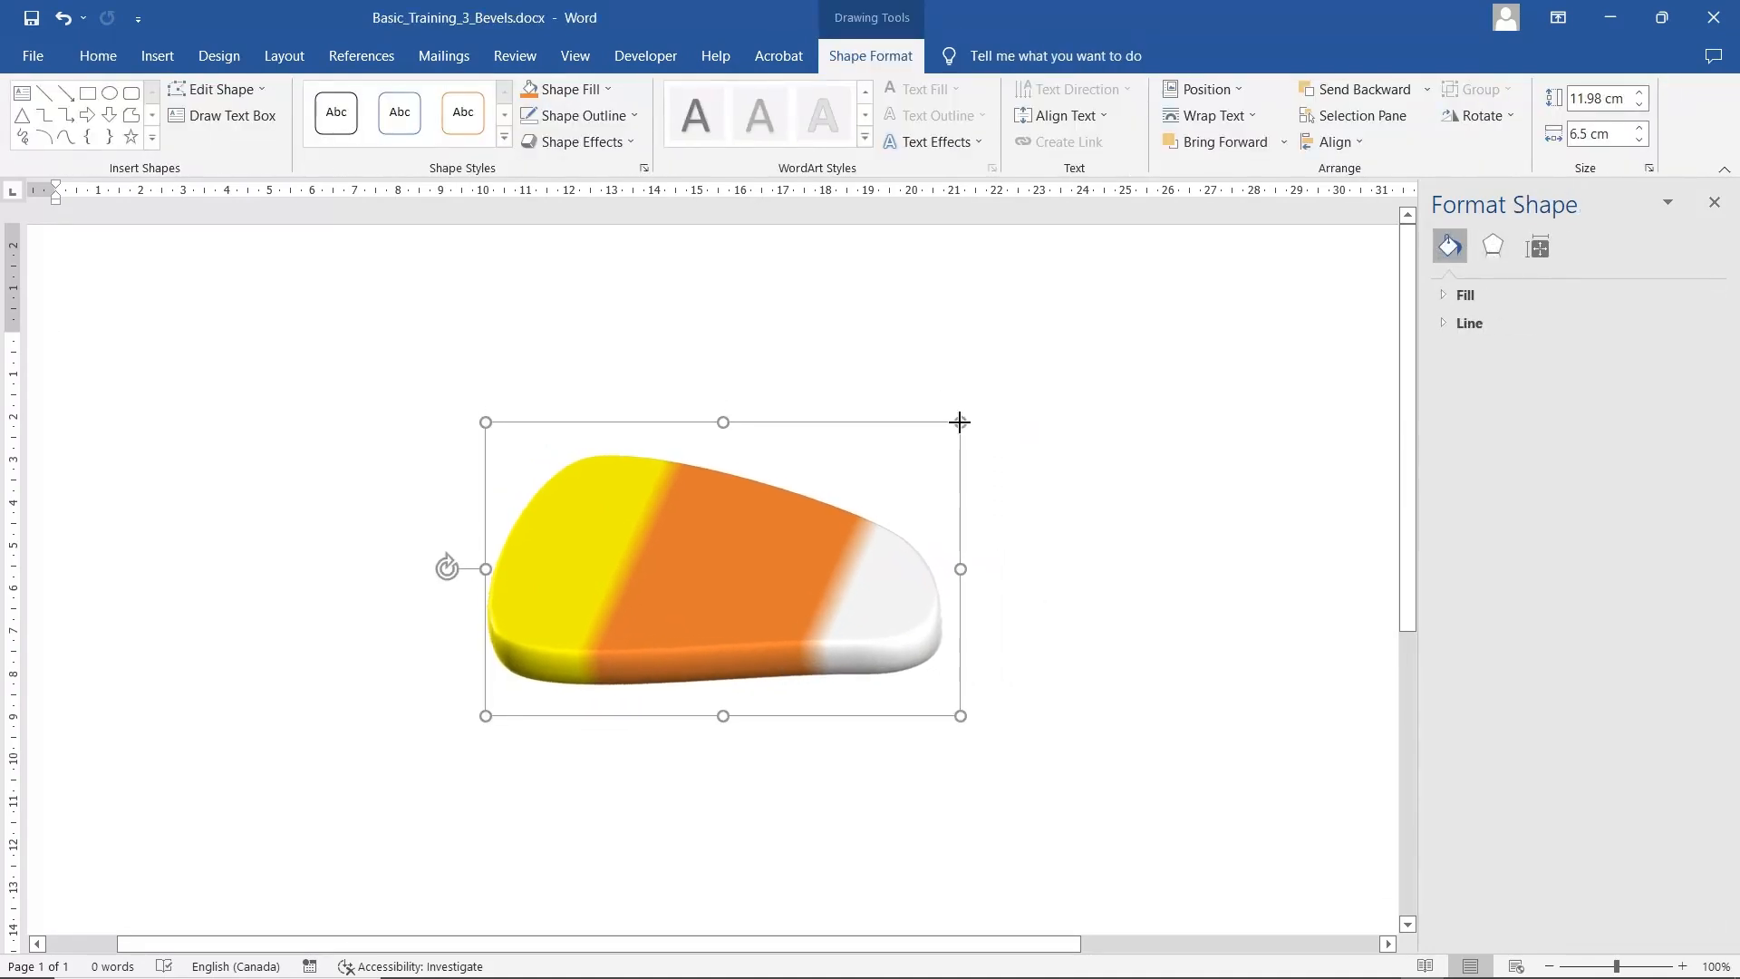
Edit the points at the white end: tilt the lower point's curve slightly and move the upper point down to narrow the tip.
right_click(850, 591)
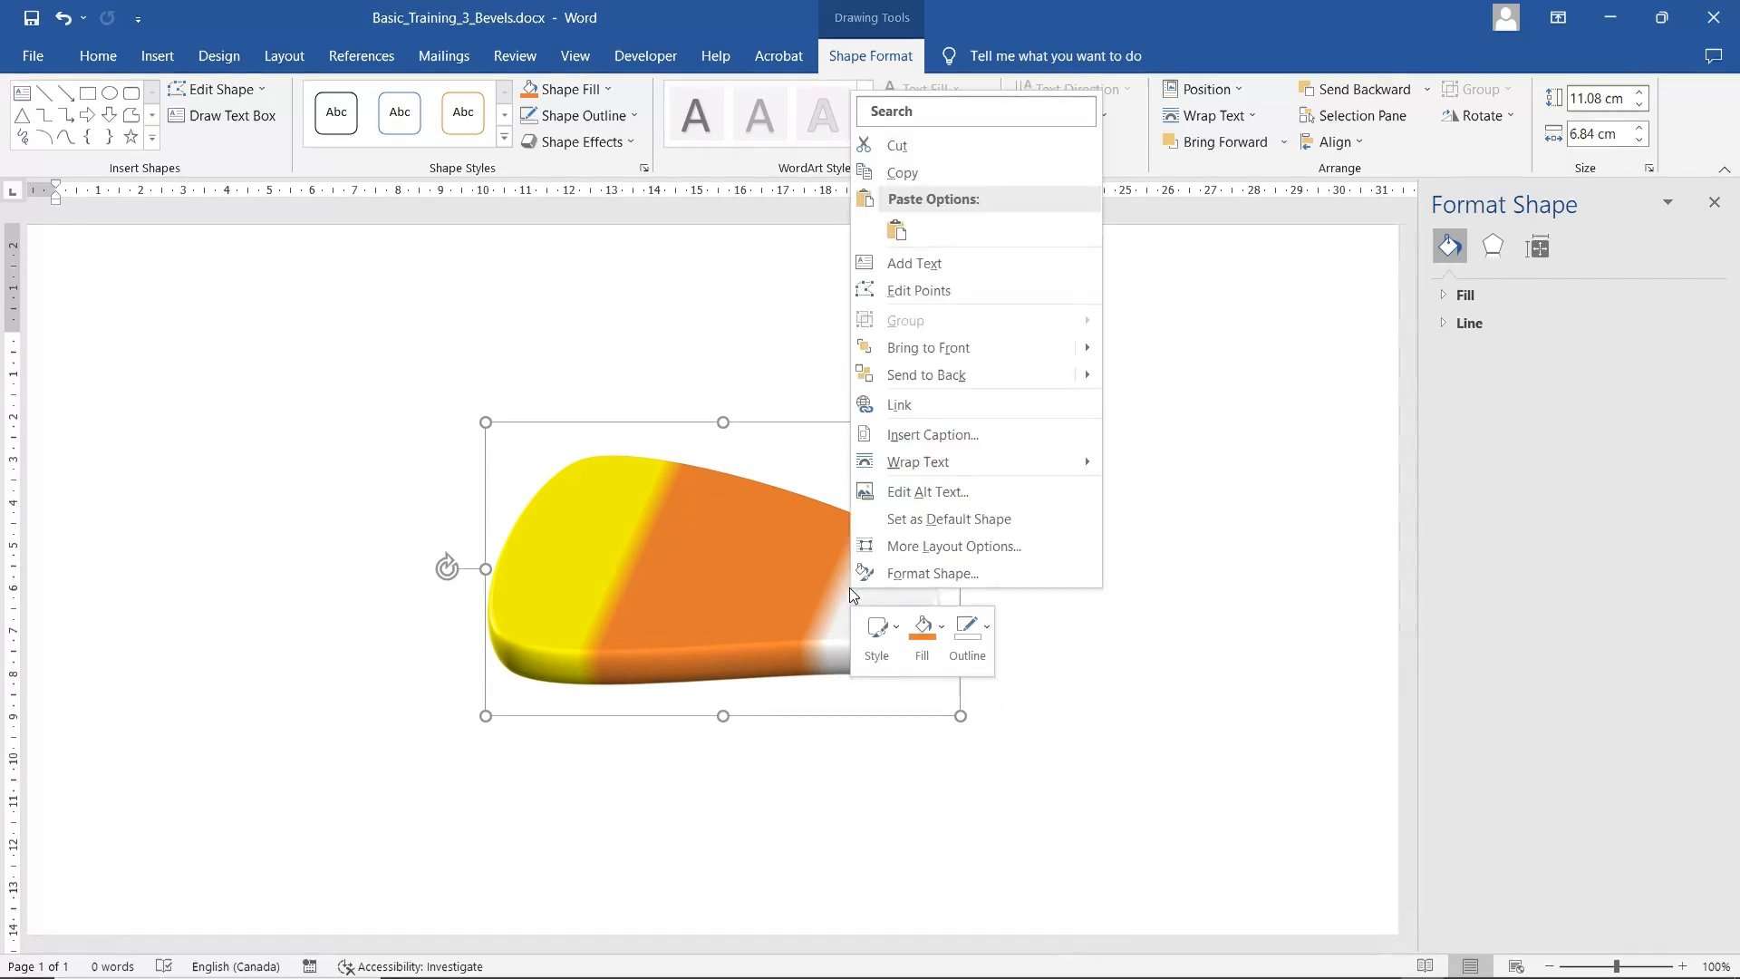
click(915, 289)
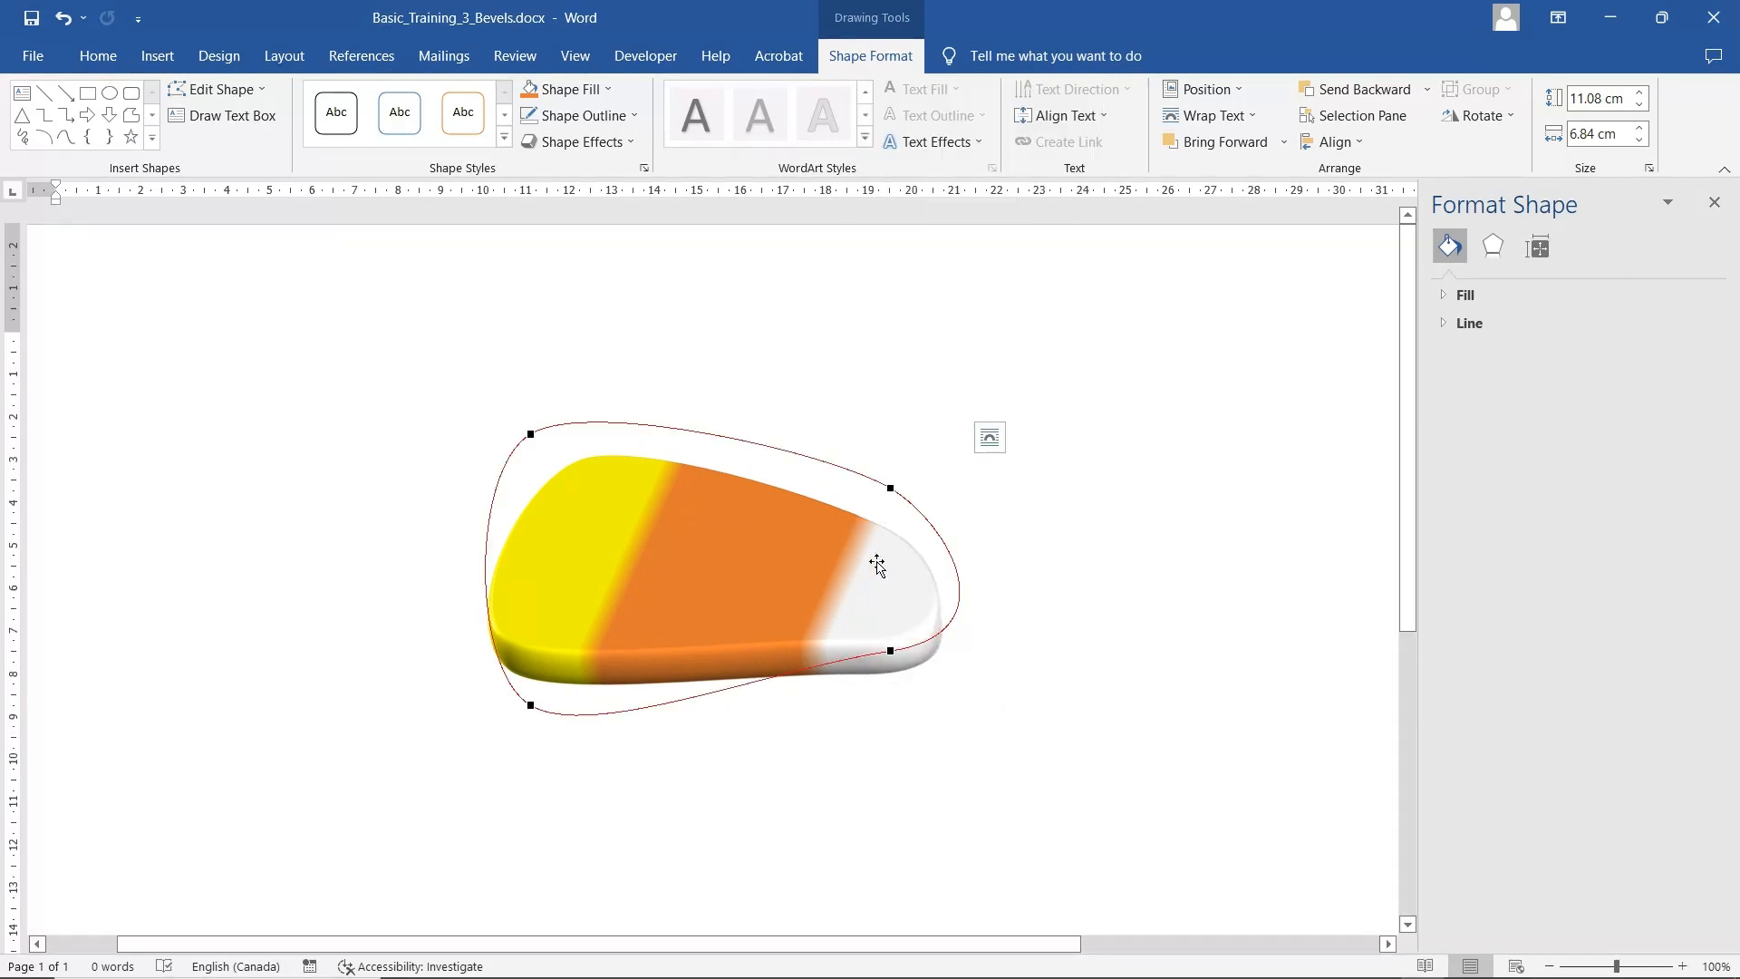
click(891, 651)
drag(774, 668, 769, 680)
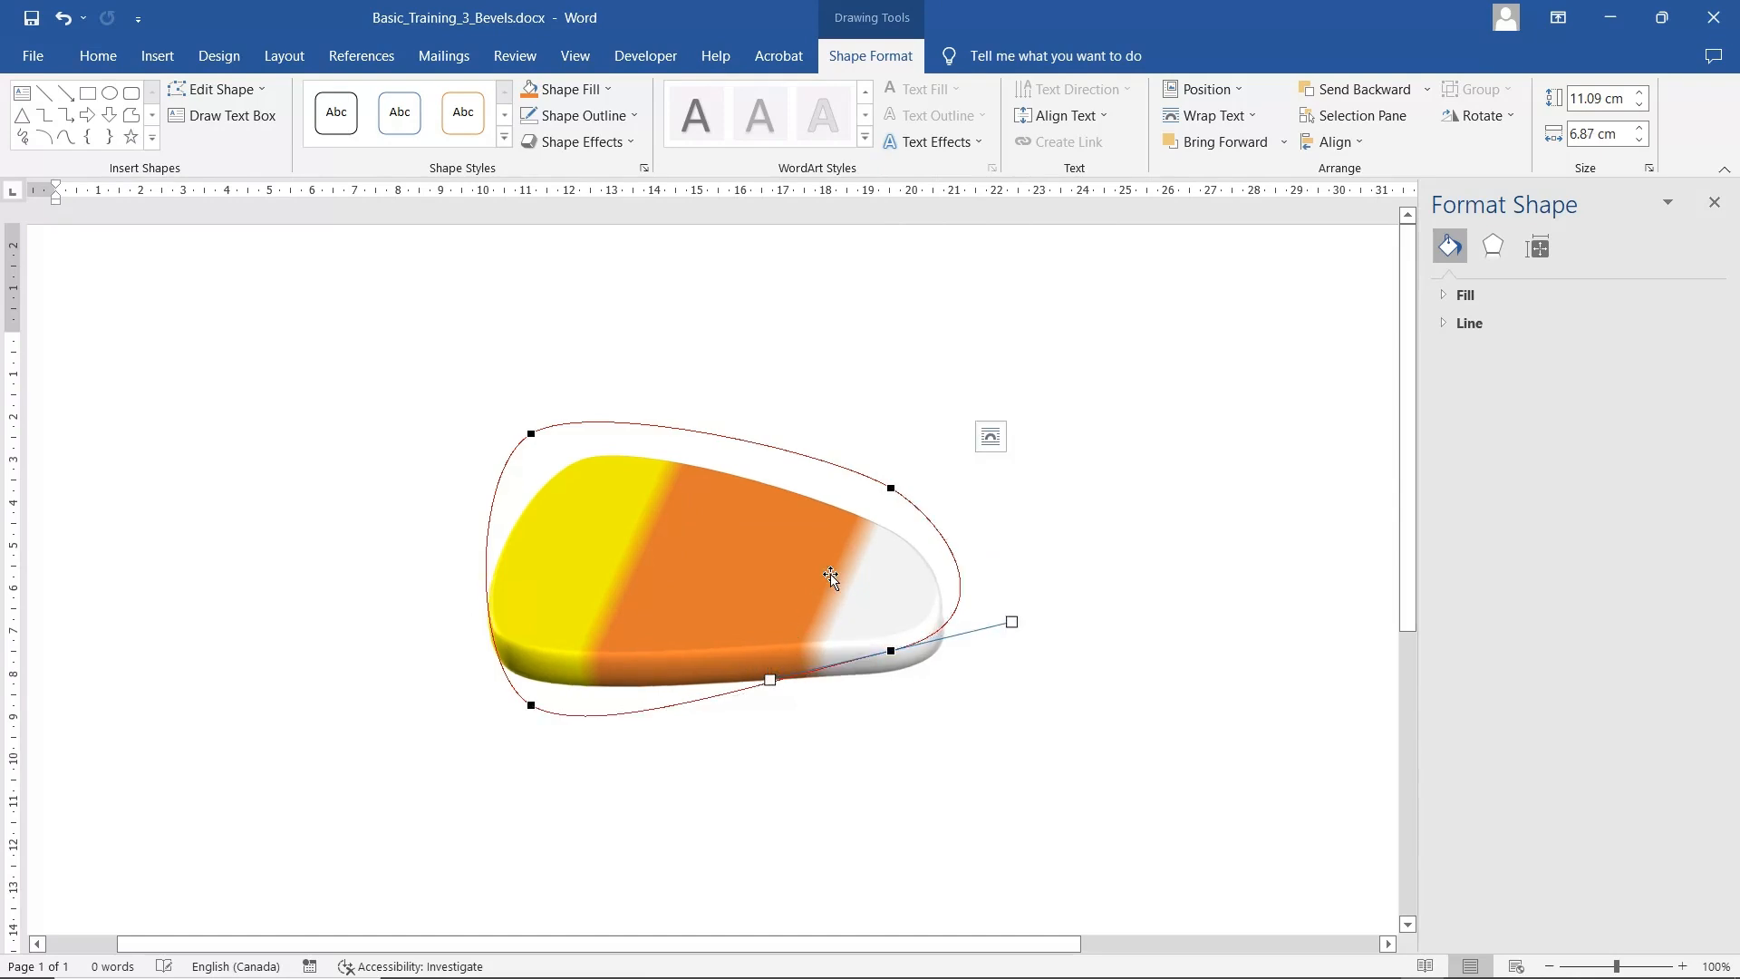
click(891, 488)
drag(891, 490, 892, 525)
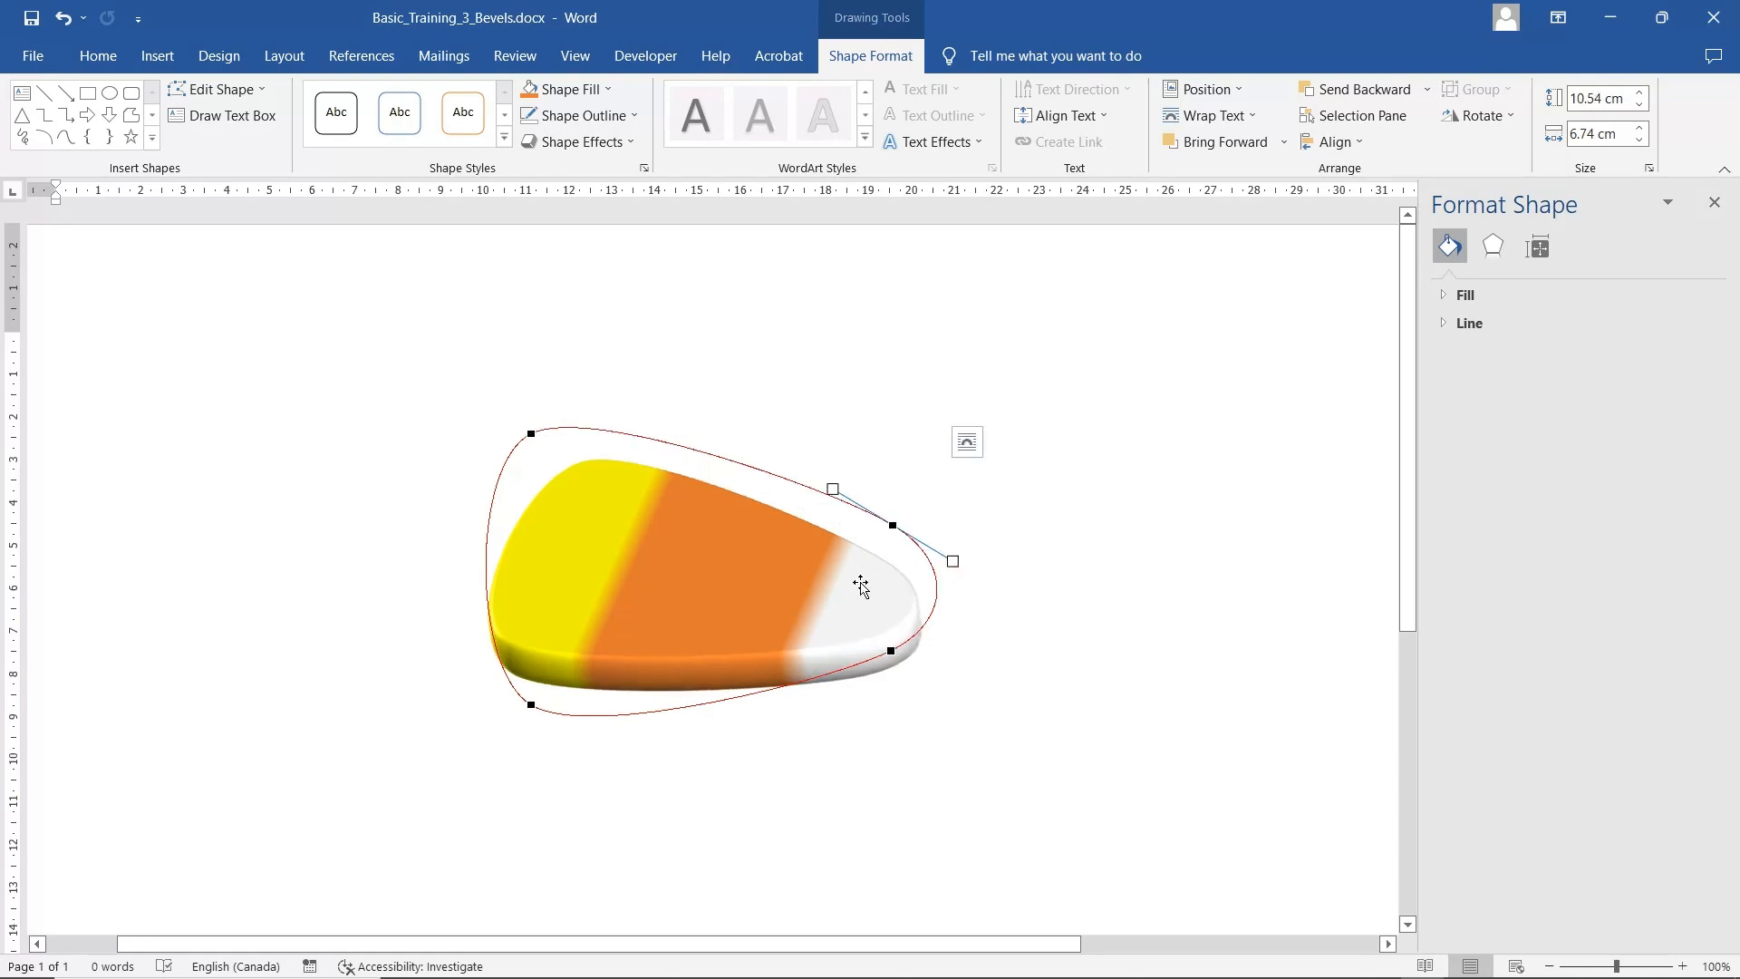
click(1084, 629)
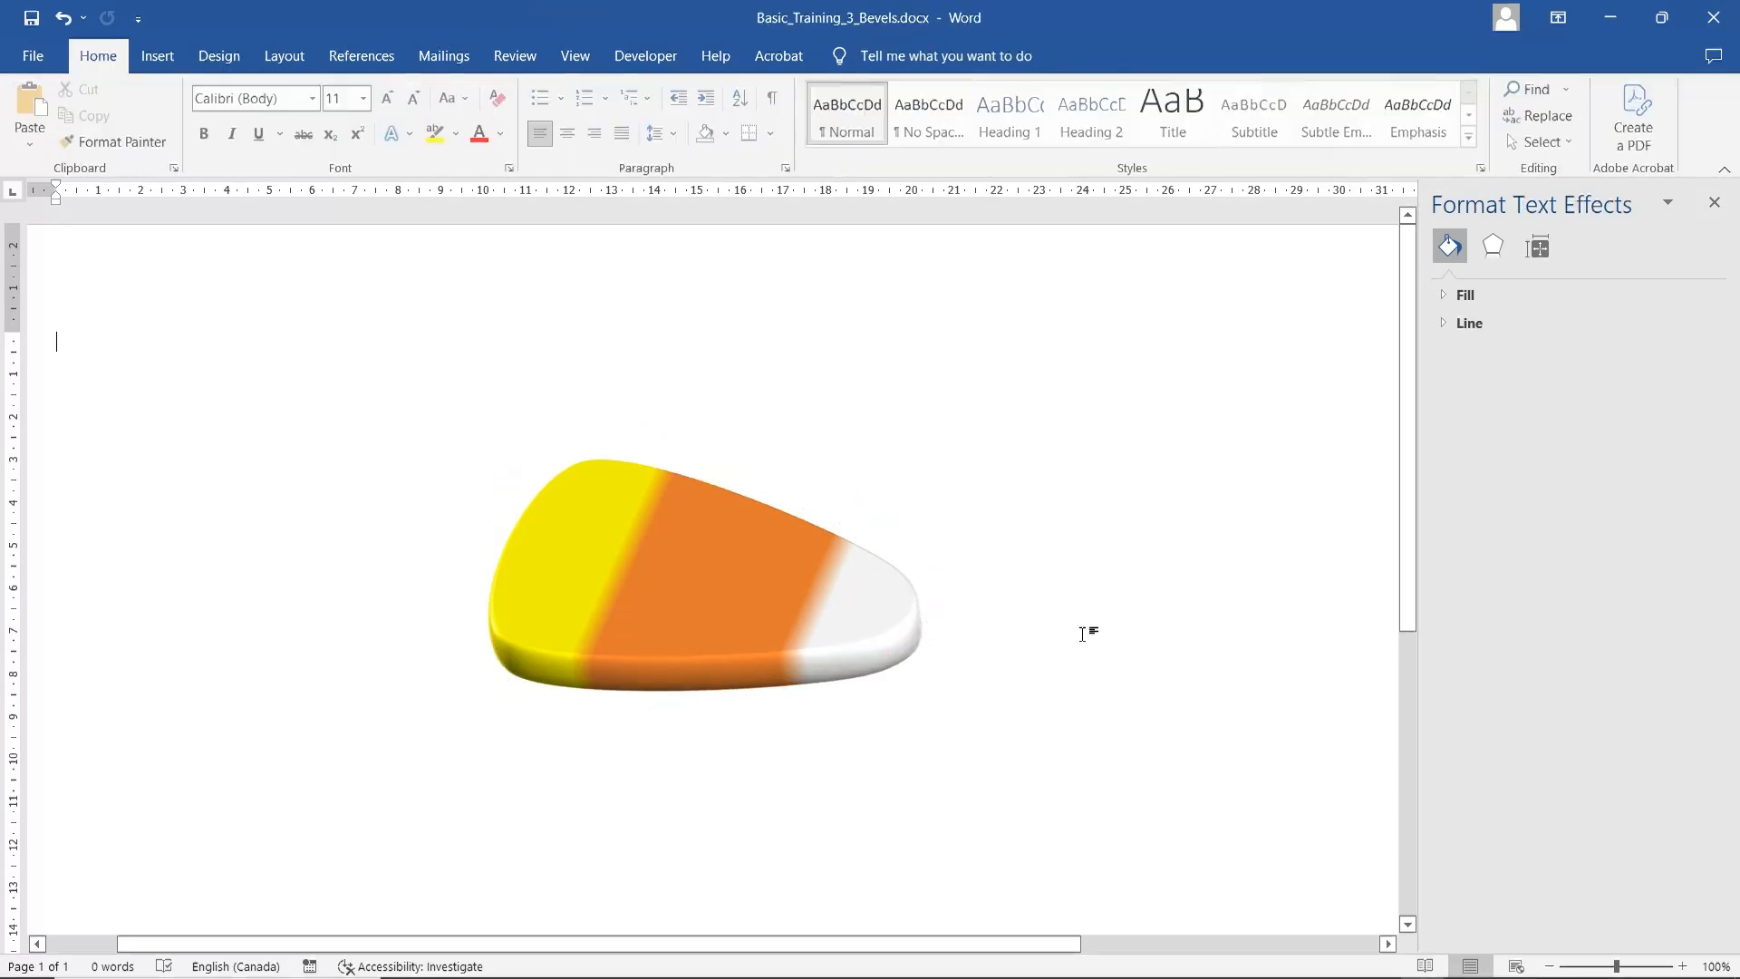
Rotate the whole candy-corn shape slightly counter-clockwise so its white tip points upward, and deselect it.
click(714, 618)
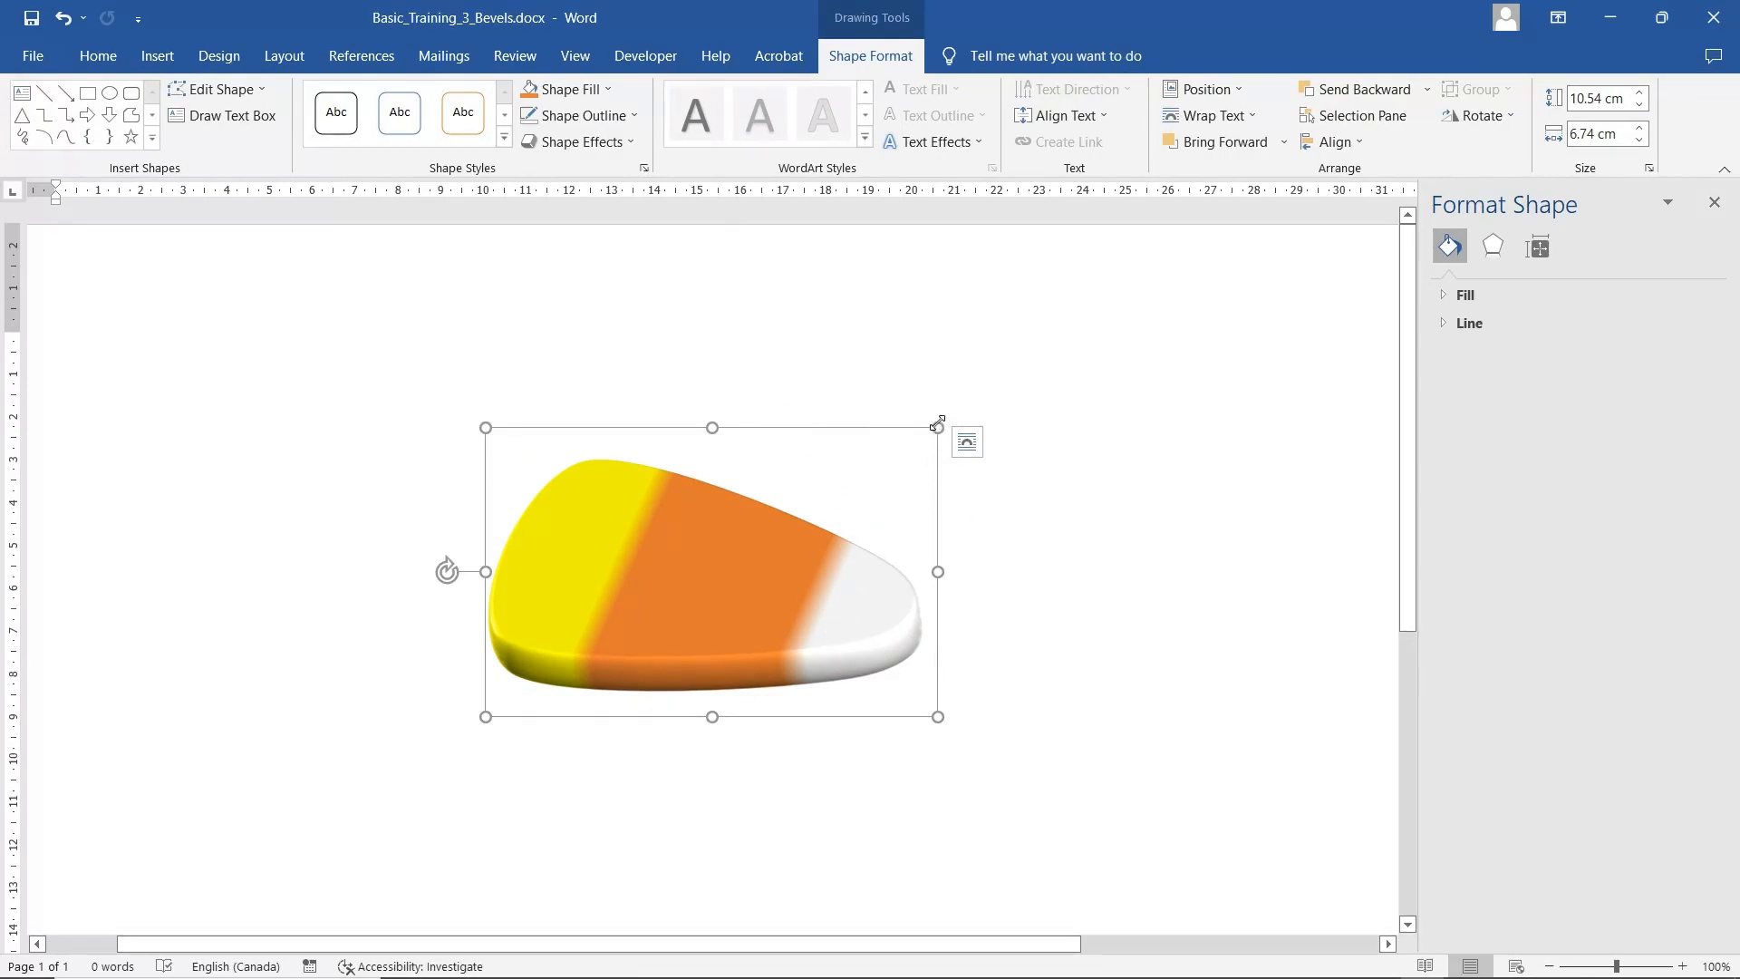
drag(447, 571, 464, 636)
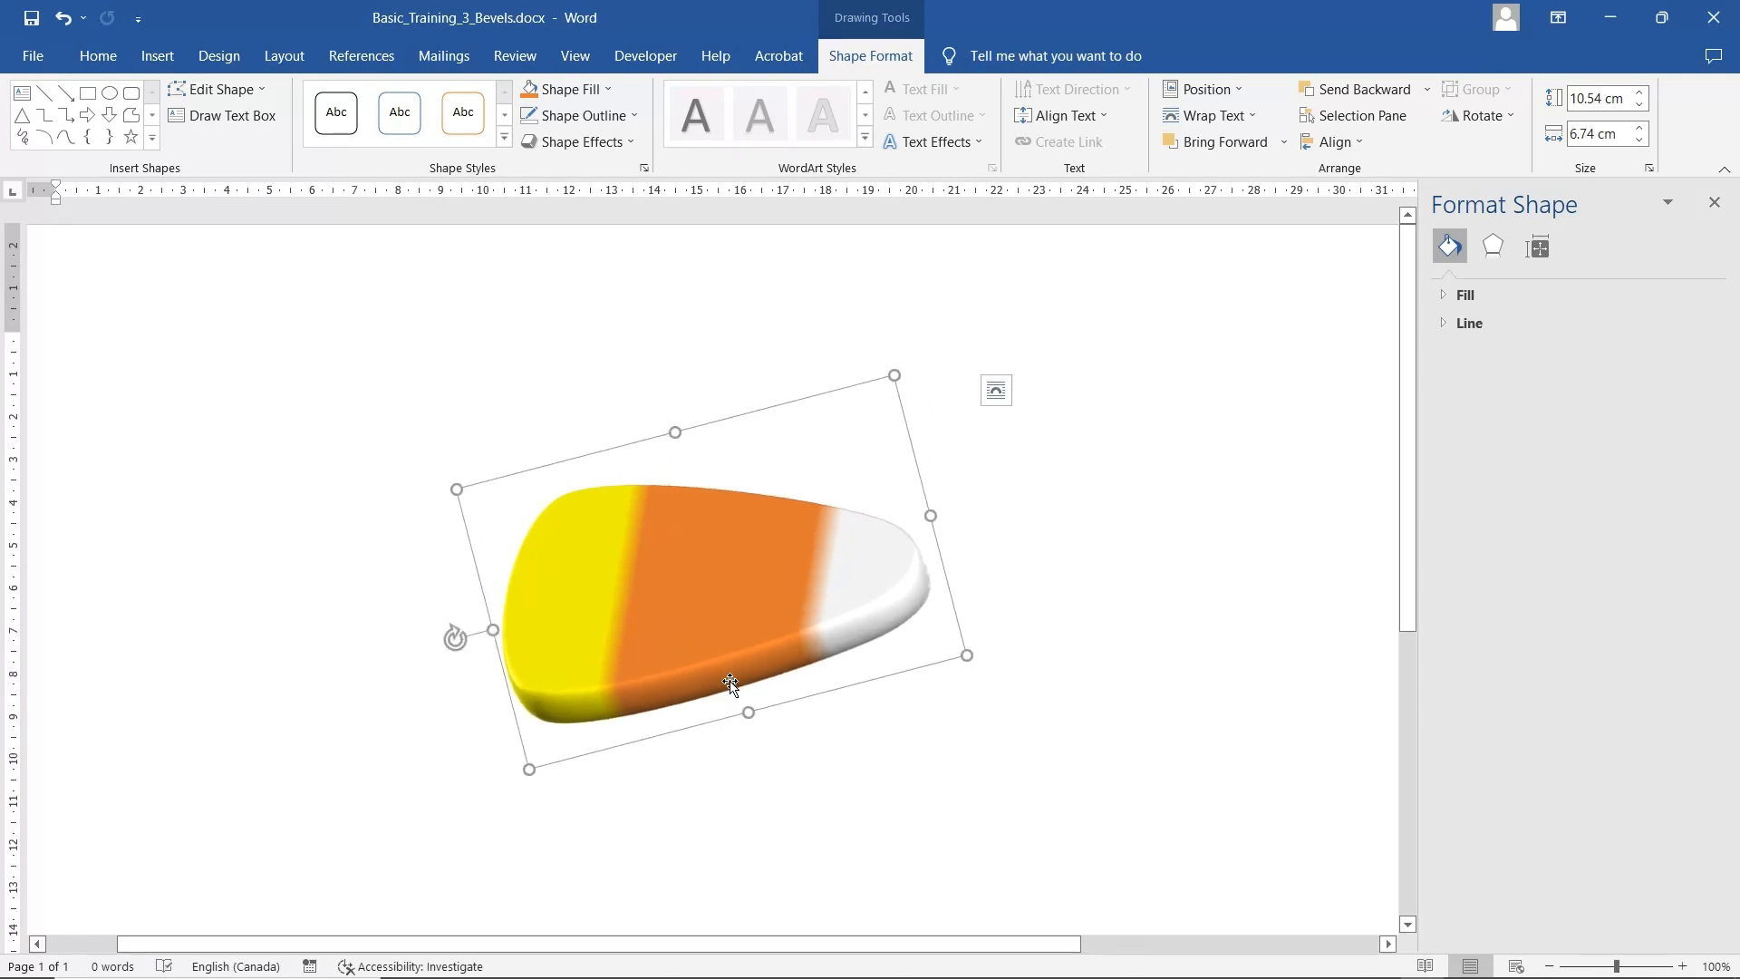
click(1142, 588)
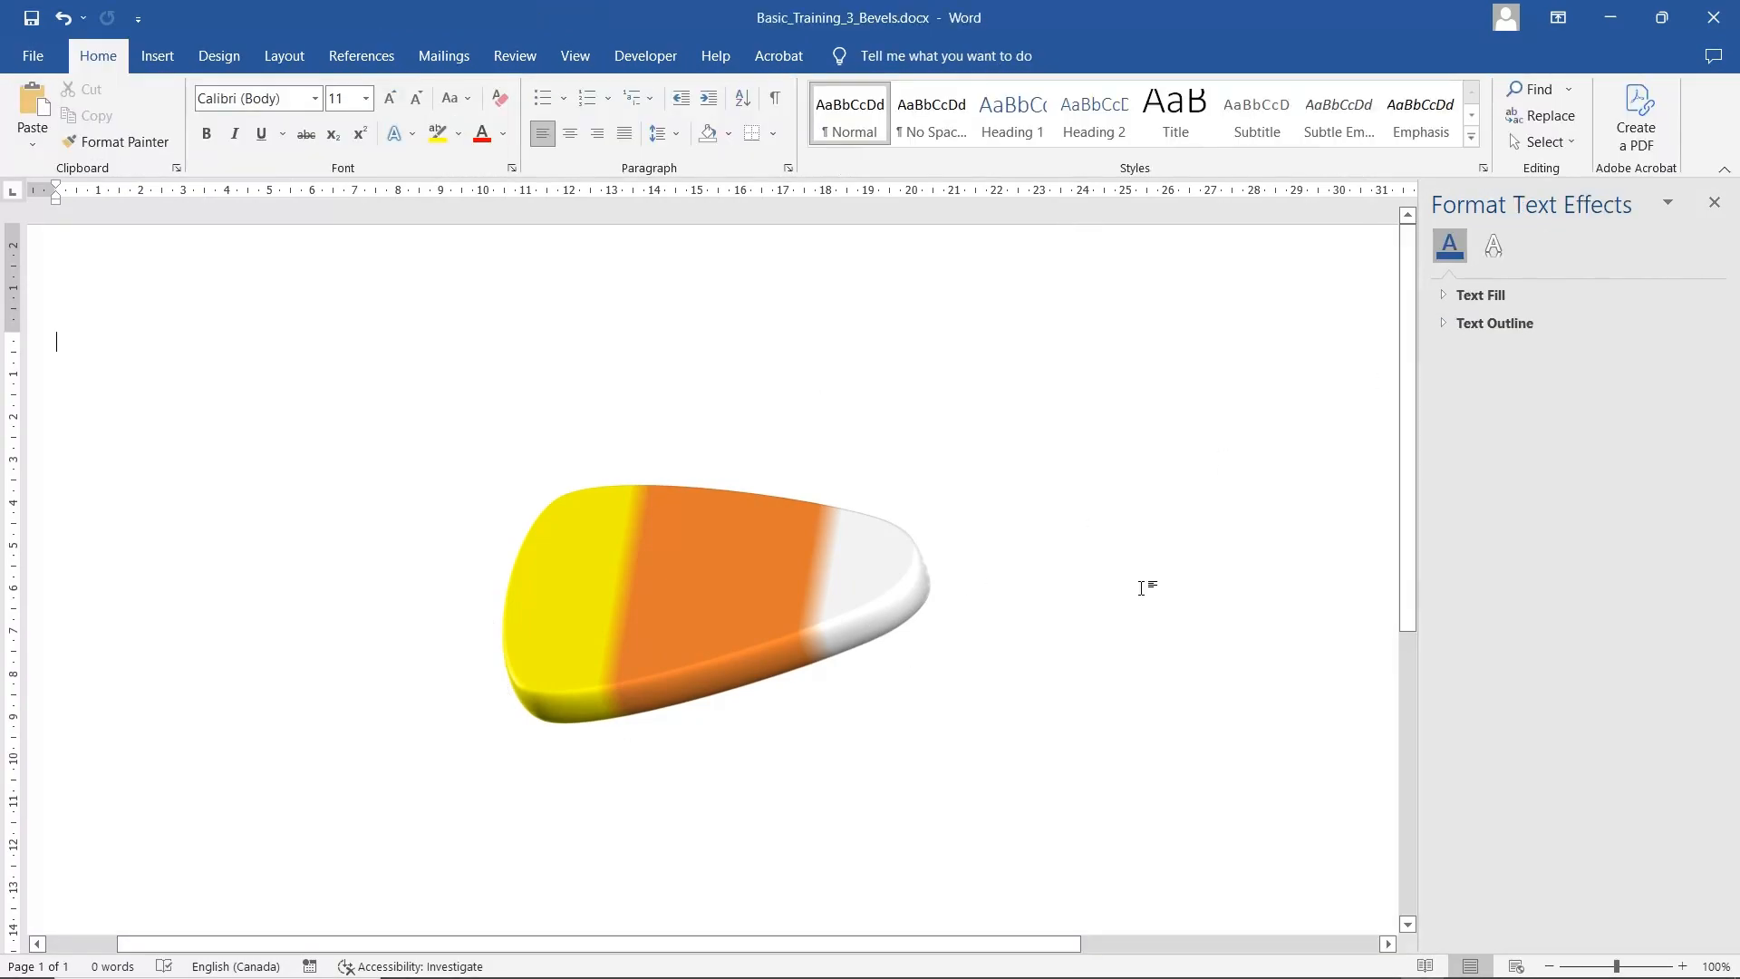